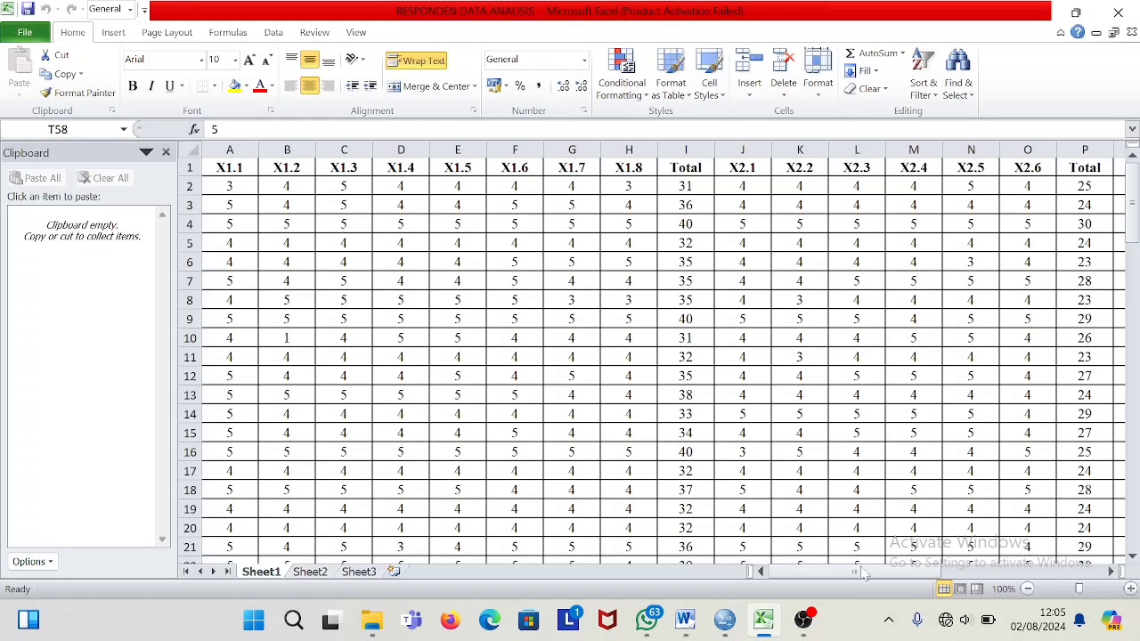
Step: Examine the X2, X3 and Y item columns and their totals in the respondent worksheet
left_click_drag(869, 577, 899, 578)
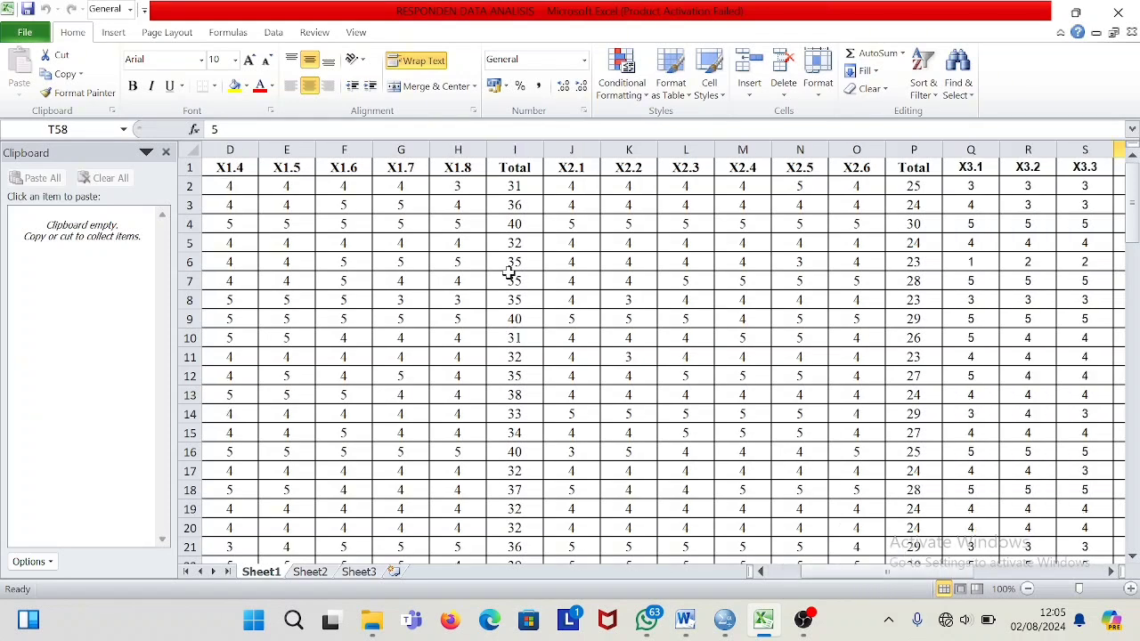
left_click_drag(567, 171, 833, 168)
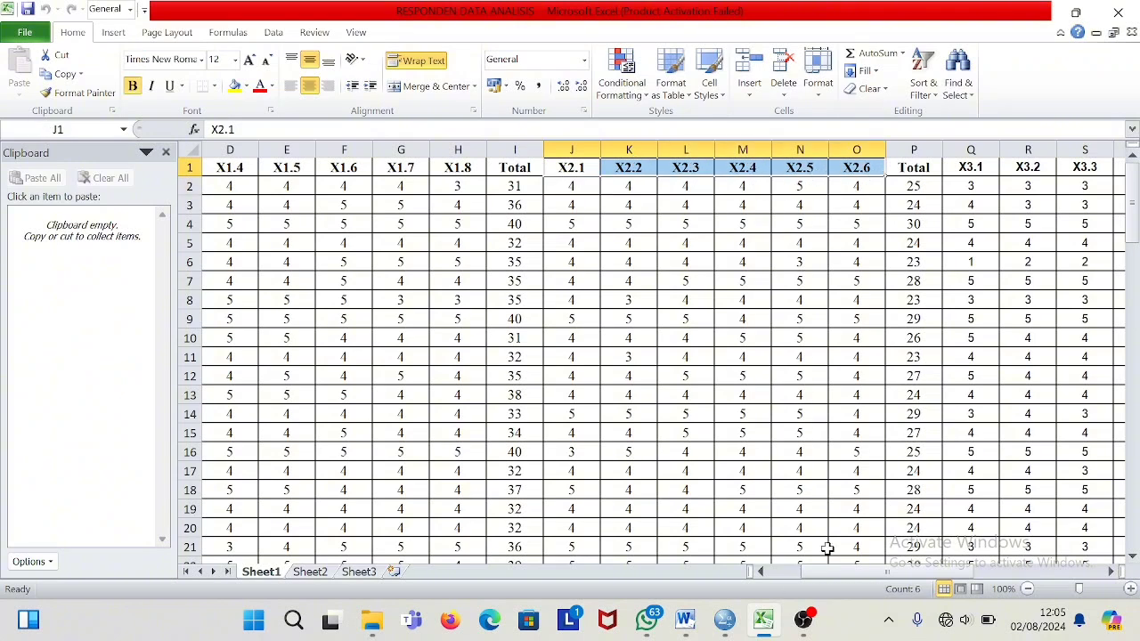
left_click_drag(835, 579, 899, 575)
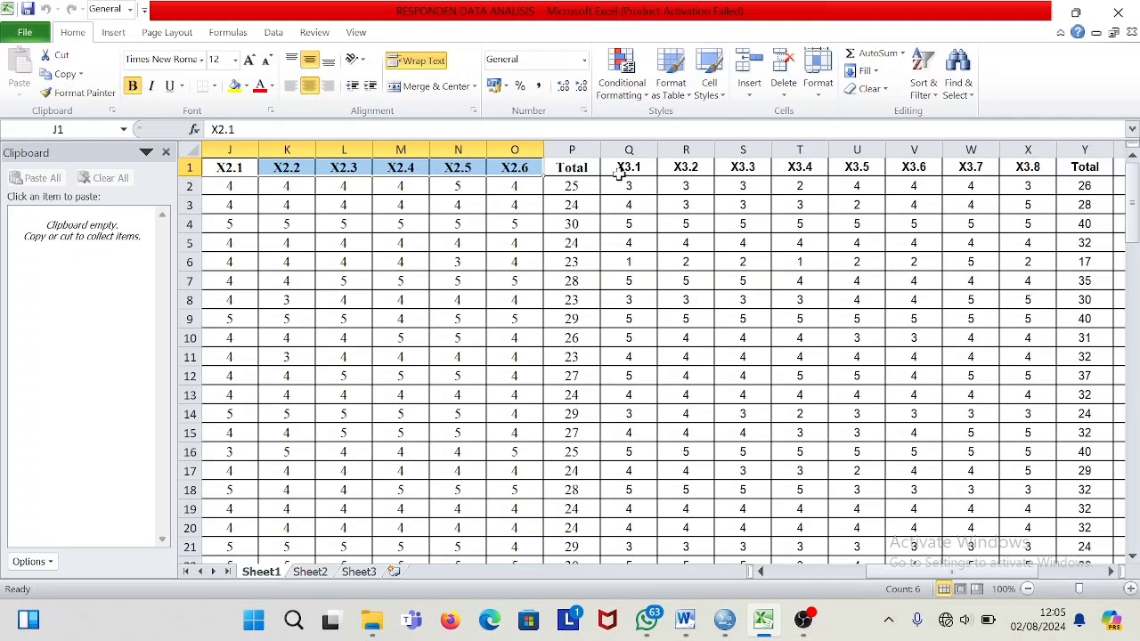
left_click_drag(629, 175, 1028, 168)
left_click_drag(921, 575, 988, 573)
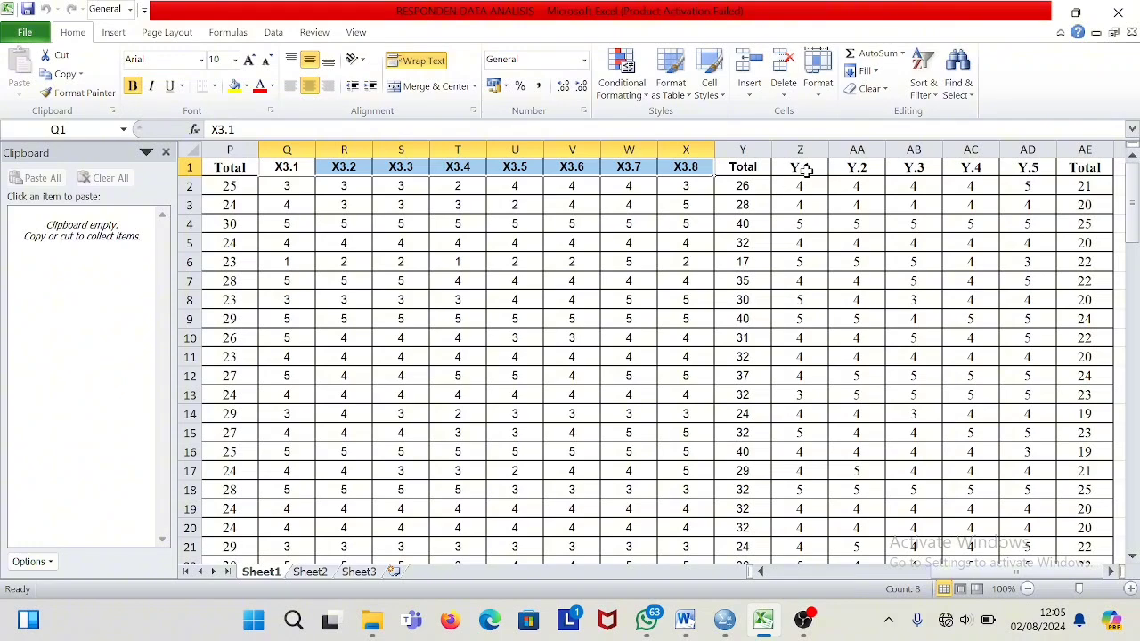
left_click_drag(805, 171, 1015, 166)
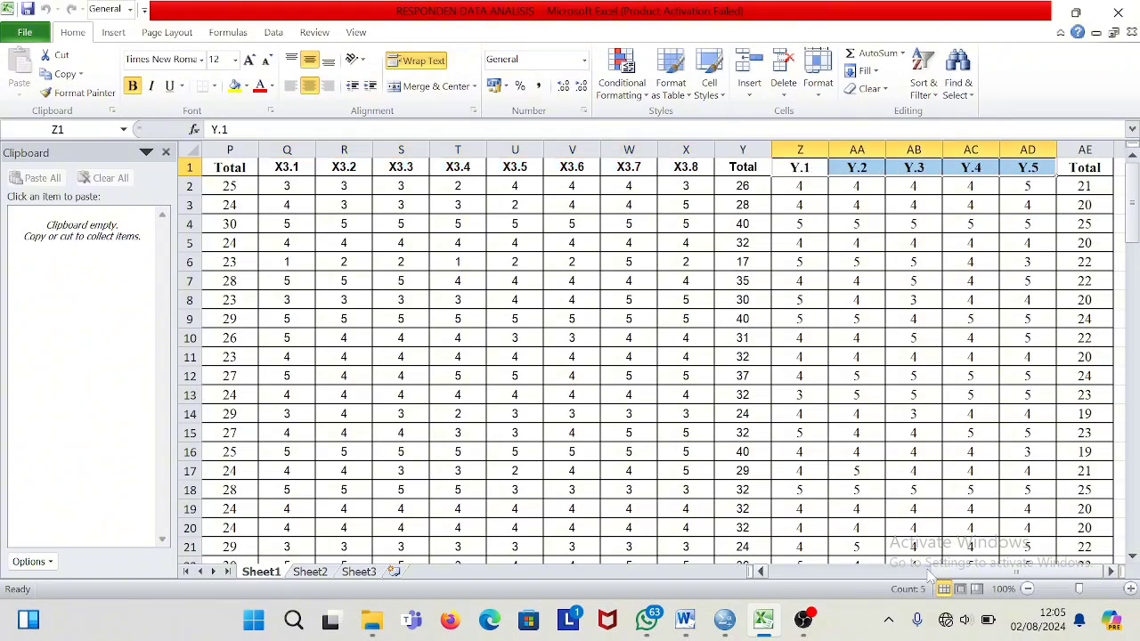
left_click_drag(976, 573, 783, 578)
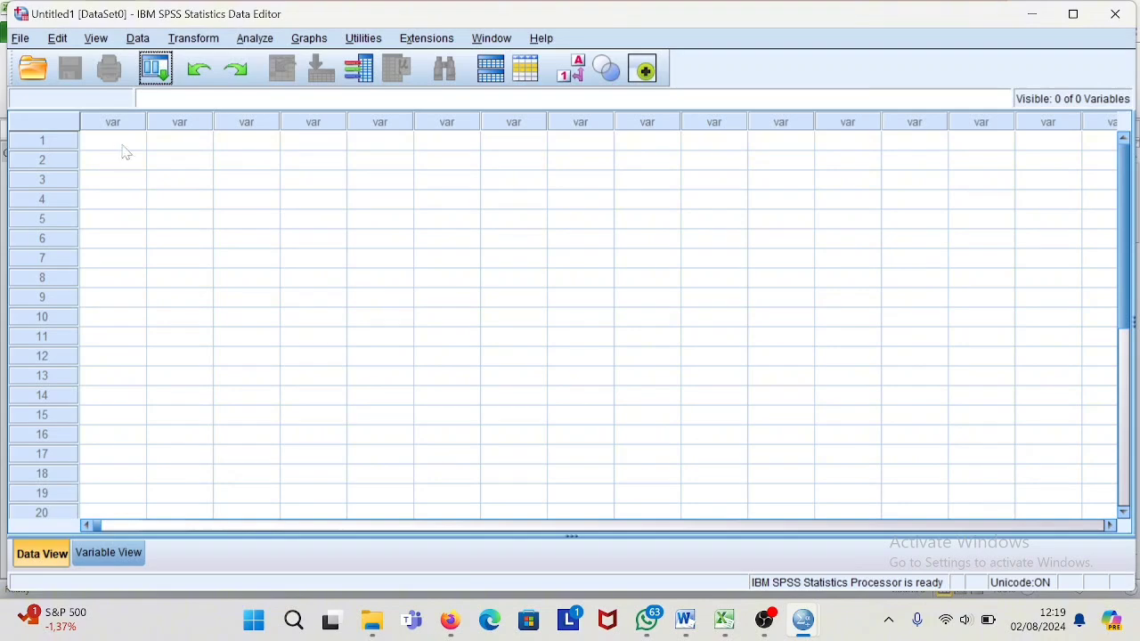
Step: In SPSS Statistics, import Sheet1 of the Excel file RESPONDEN DATA ANALISIS.xlsx from the Documents folder
left_click(21, 40)
mouse_move(59, 110)
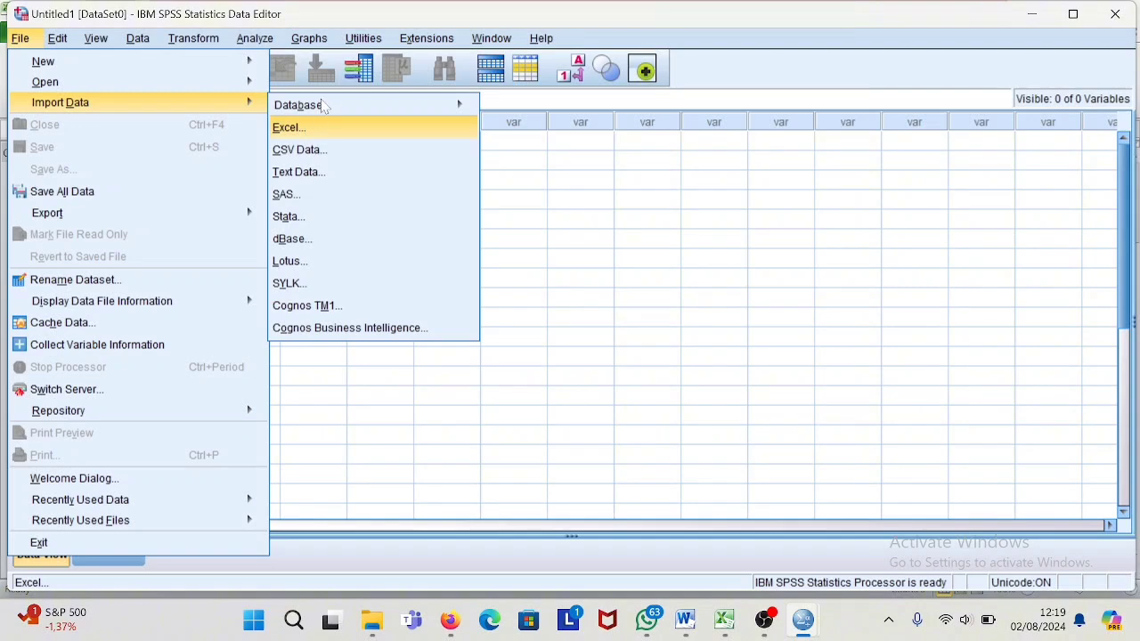
left_click(301, 128)
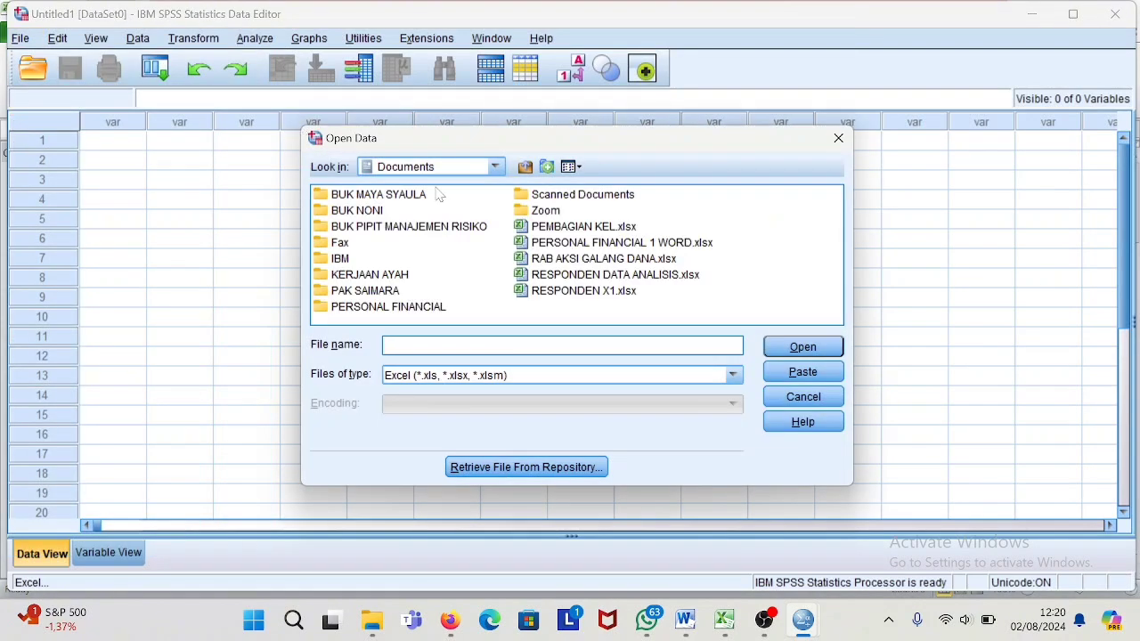
left_click(534, 279)
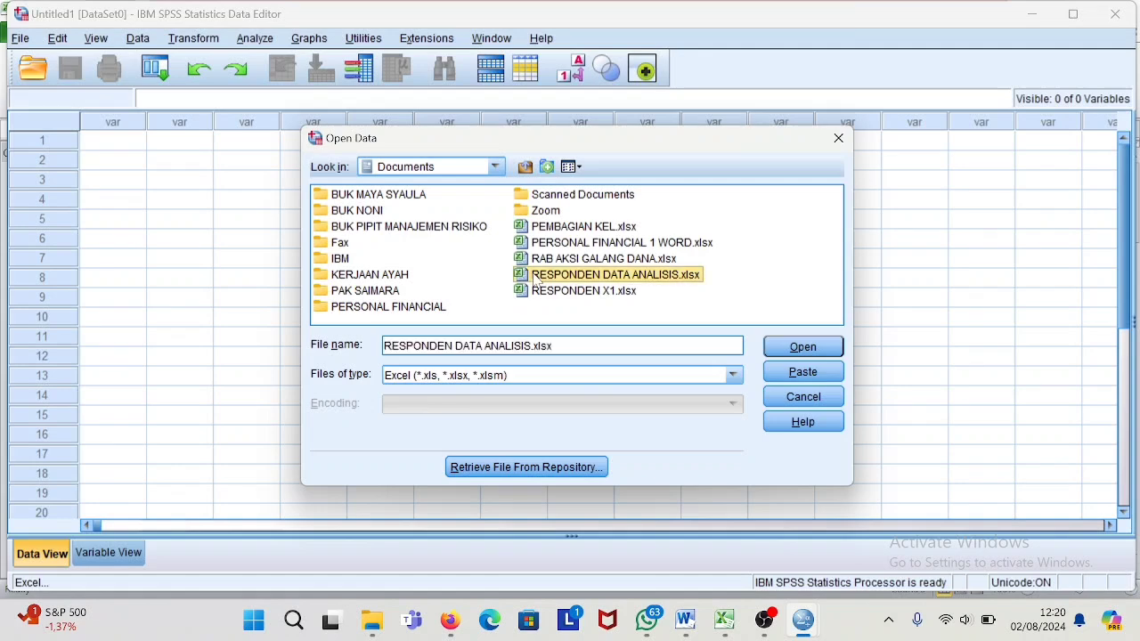
left_click(800, 352)
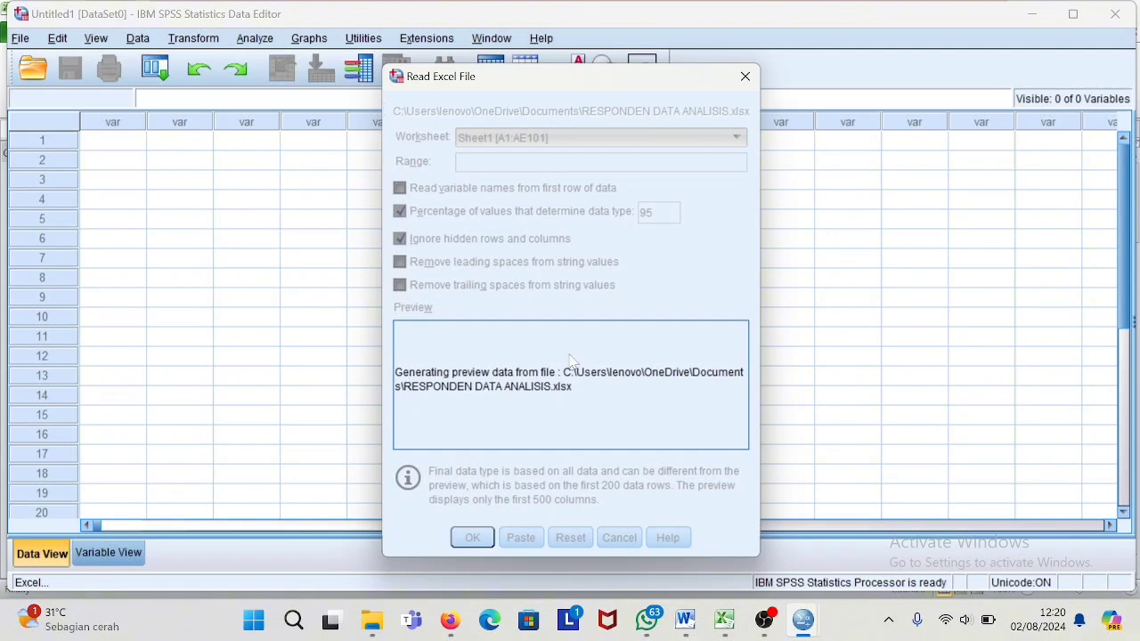
left_click(472, 538)
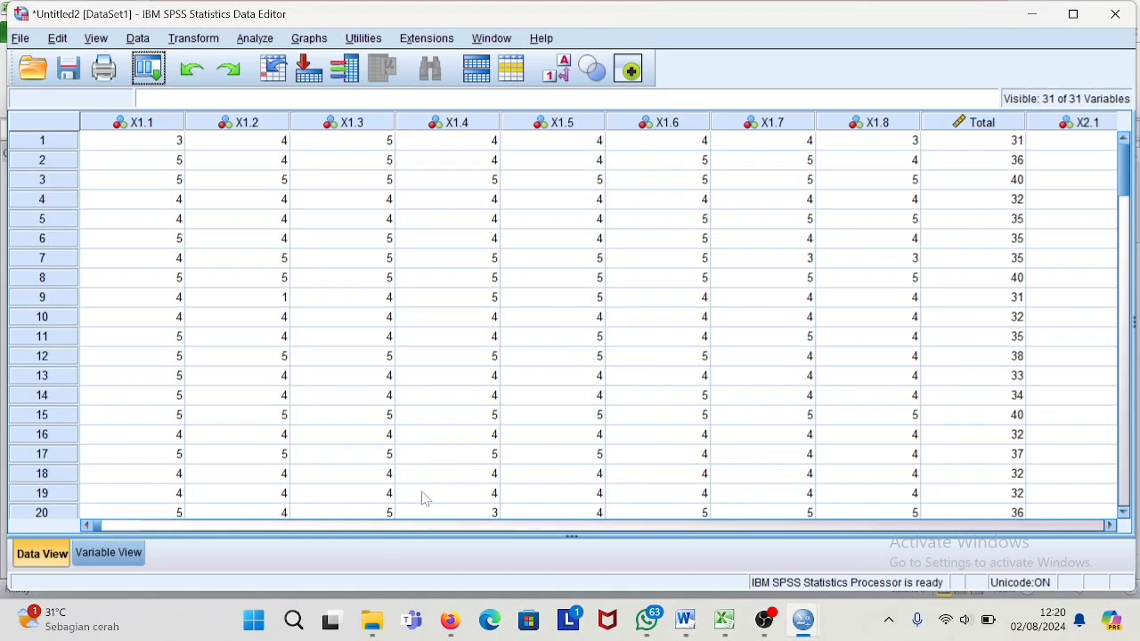
Step: Check the imported data columns, and examine the variable definitions from X1.1 through Y.5 in Variable View
left_click(104, 526)
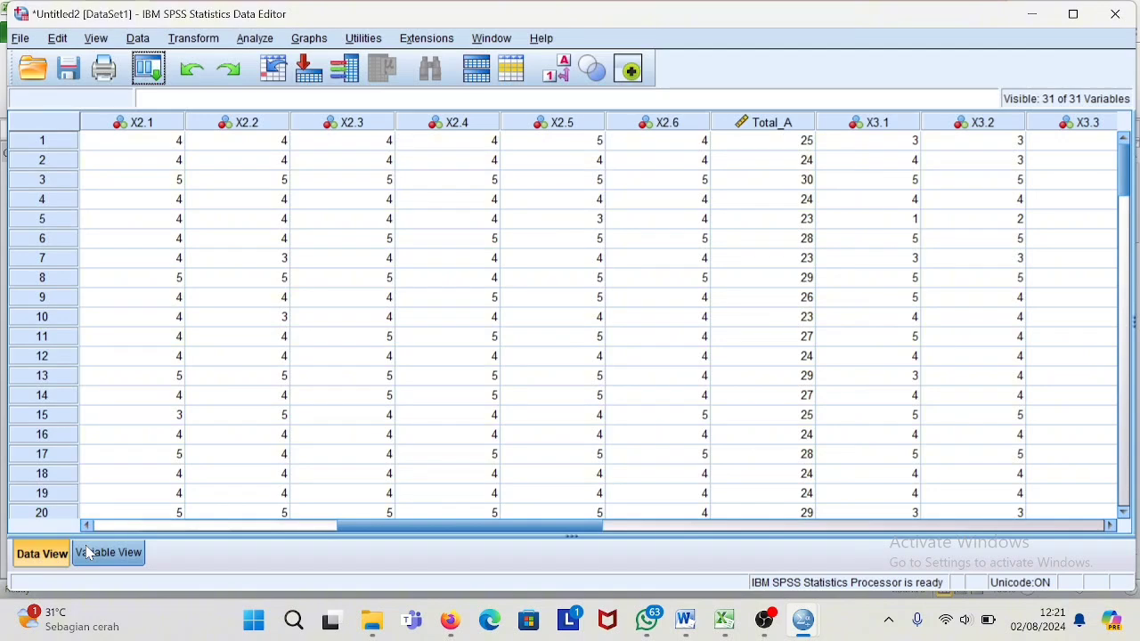
left_click(91, 553)
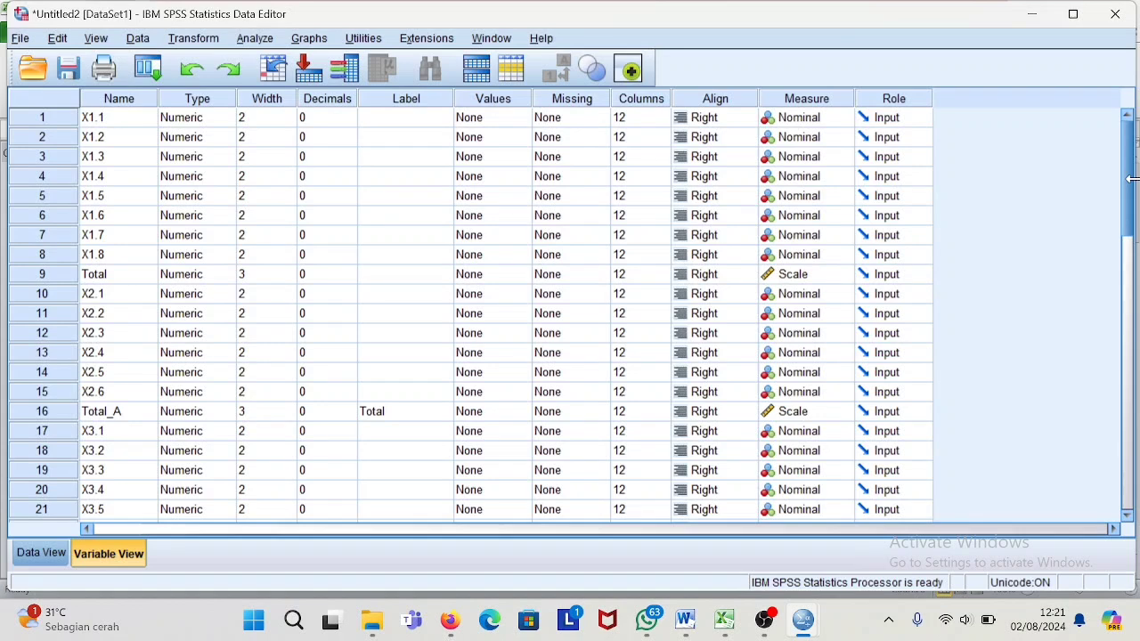
left_click_drag(1131, 178, 1133, 169)
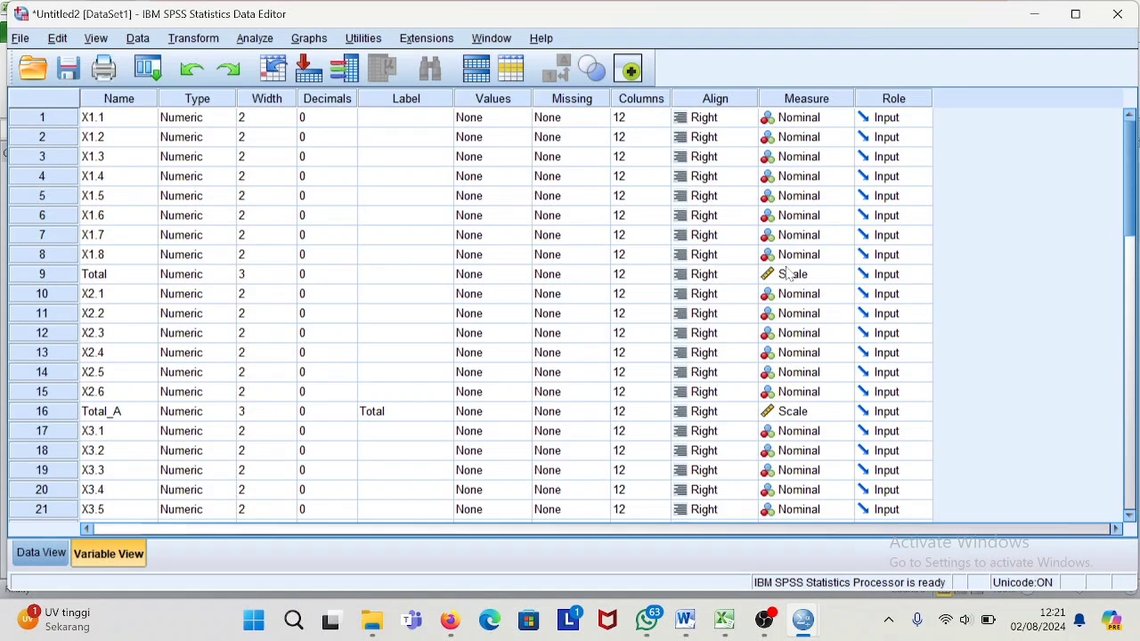
left_click(1130, 517)
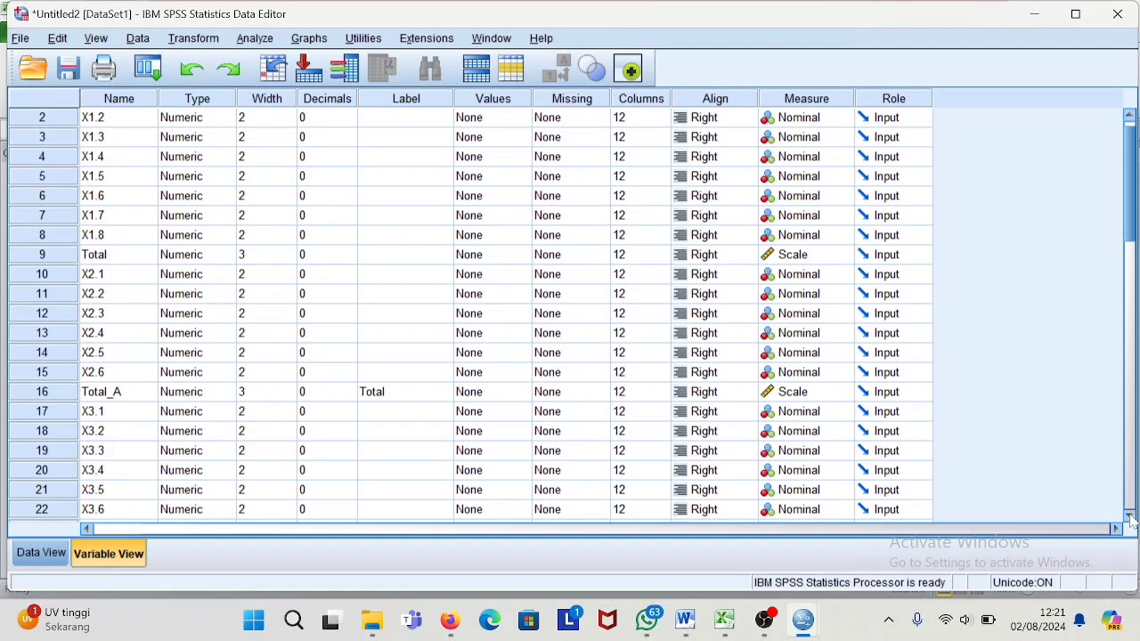
left_click(1130, 519)
left_click(1130, 519)
left_click(1129, 519)
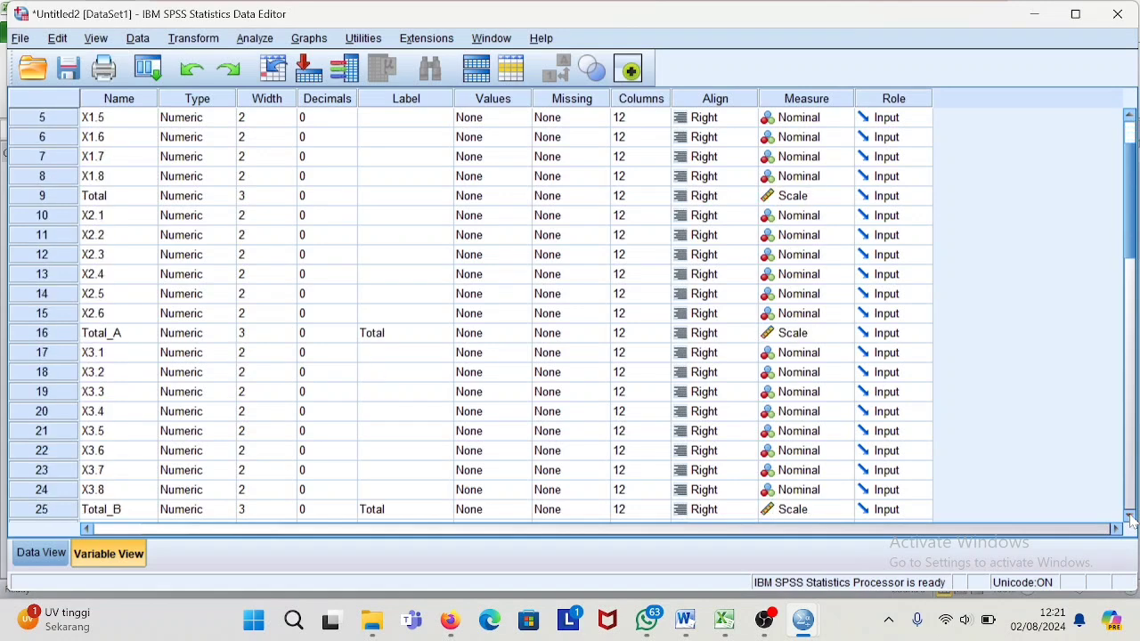
left_click(1130, 518)
left_click(1130, 518)
left_click(1129, 519)
left_click(1129, 518)
left_click(1129, 518)
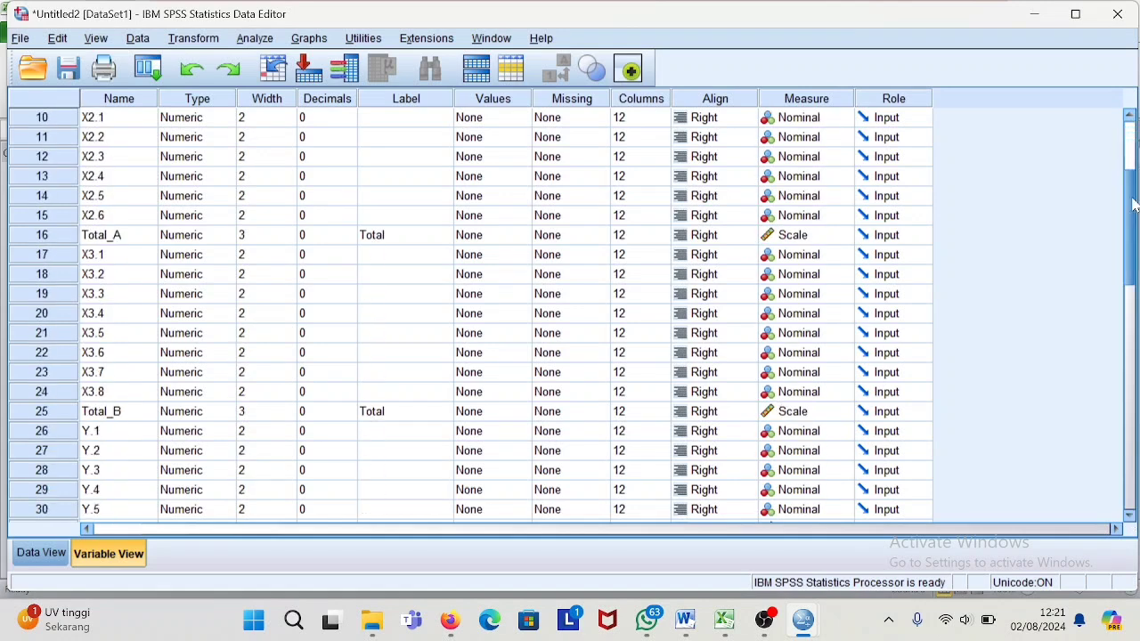
scroll(1128, 225, "up", 3)
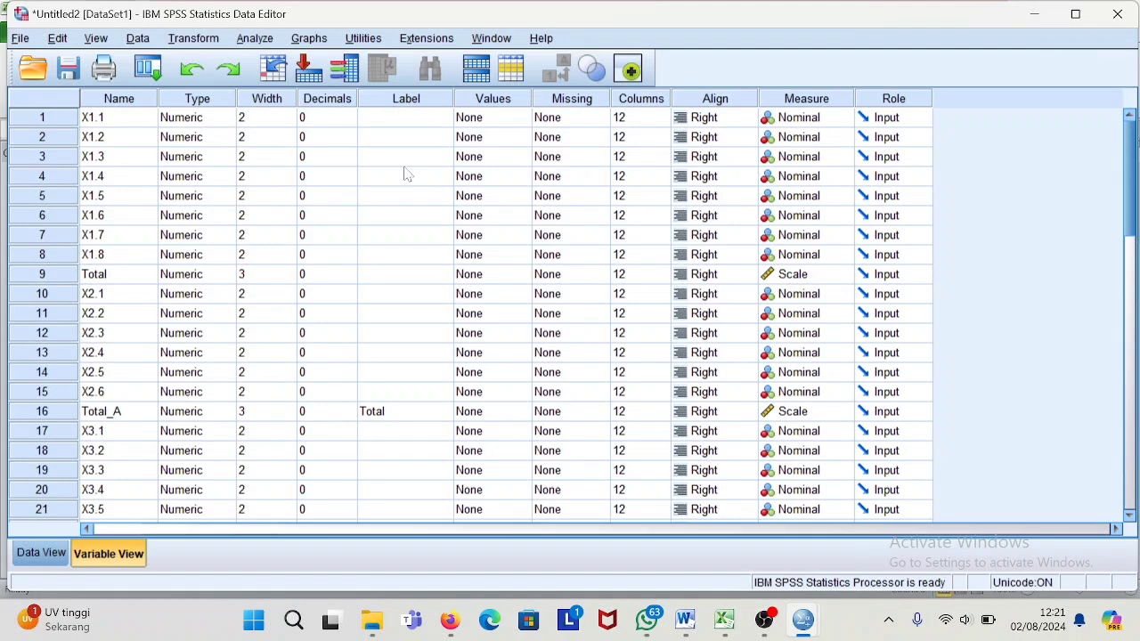
Step: Give the variable Total the label "Literasi keuangan"
left_click(393, 277)
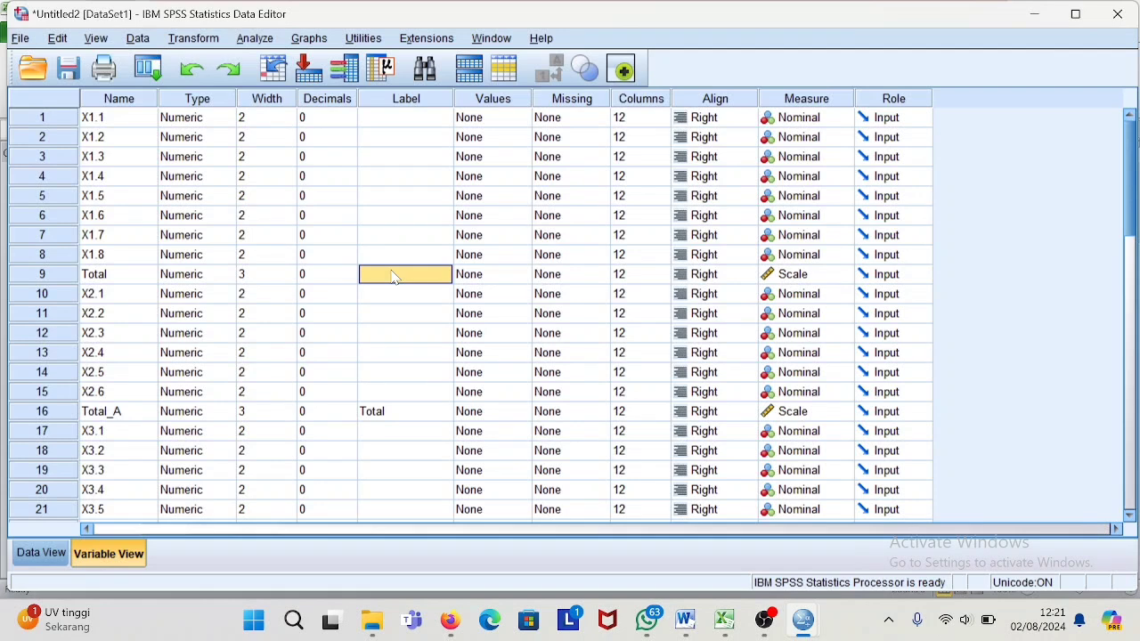
double_click(394, 277)
type("Li")
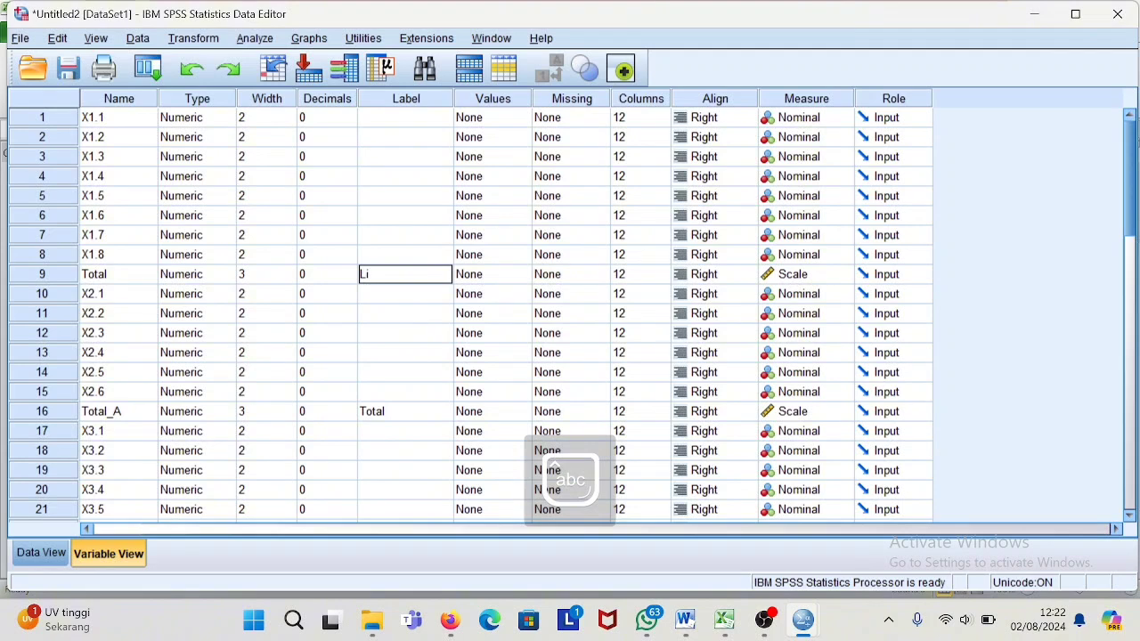
type("terasi keuanga")
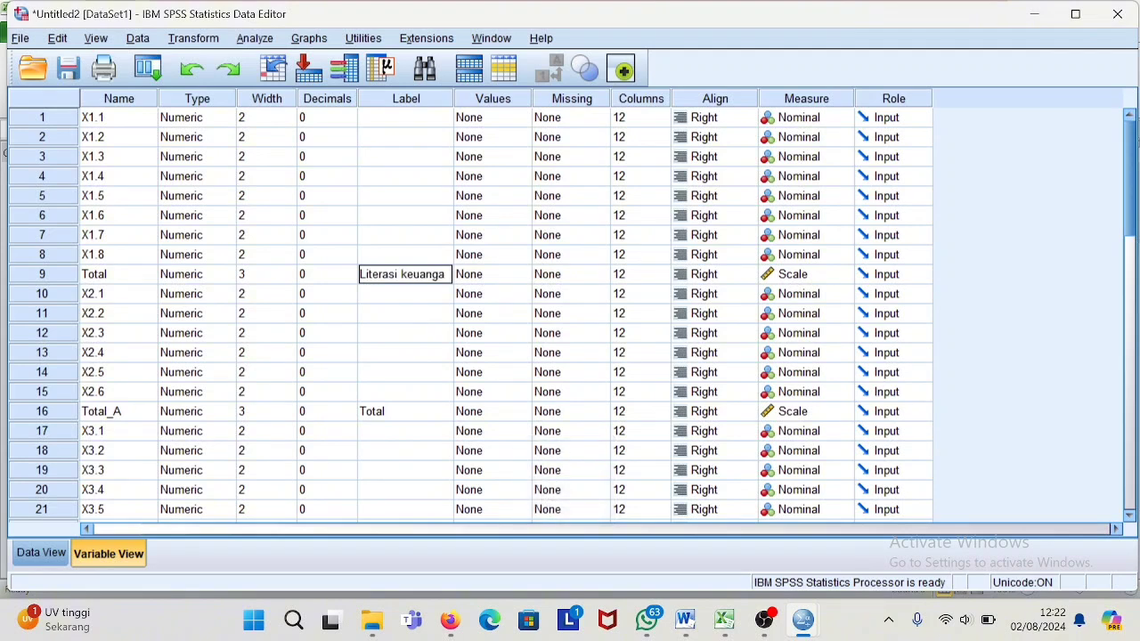
type("n")
Step: Replace the label of the variable Total_A with "Persepsi kemudahan penggunaan"
left_click(405, 415)
key("Delete")
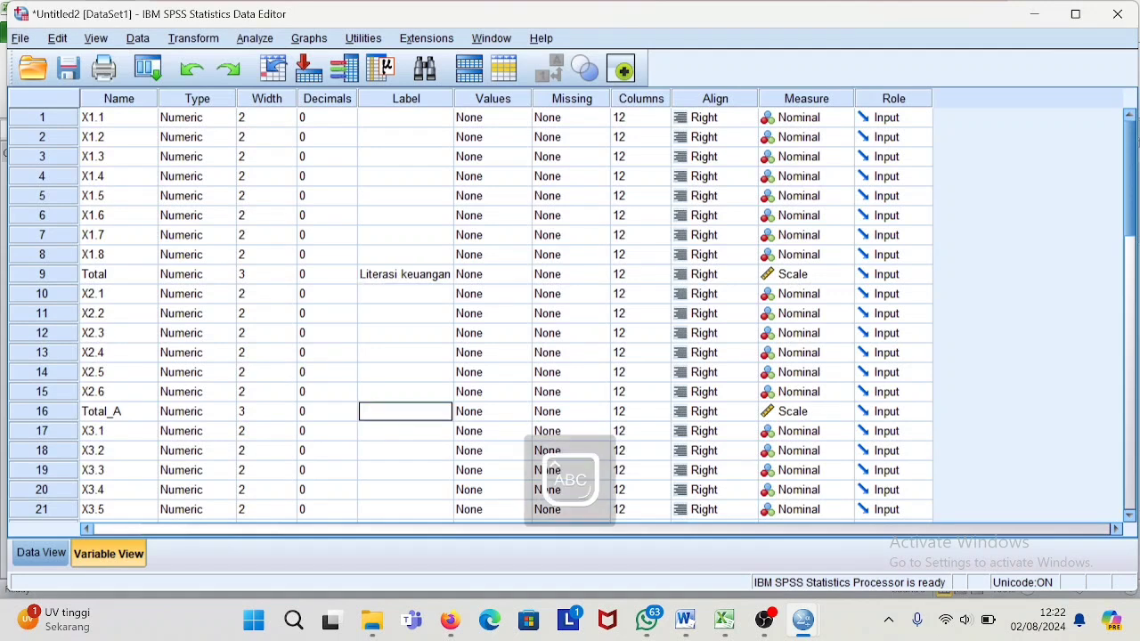
type("Persepsi kemu")
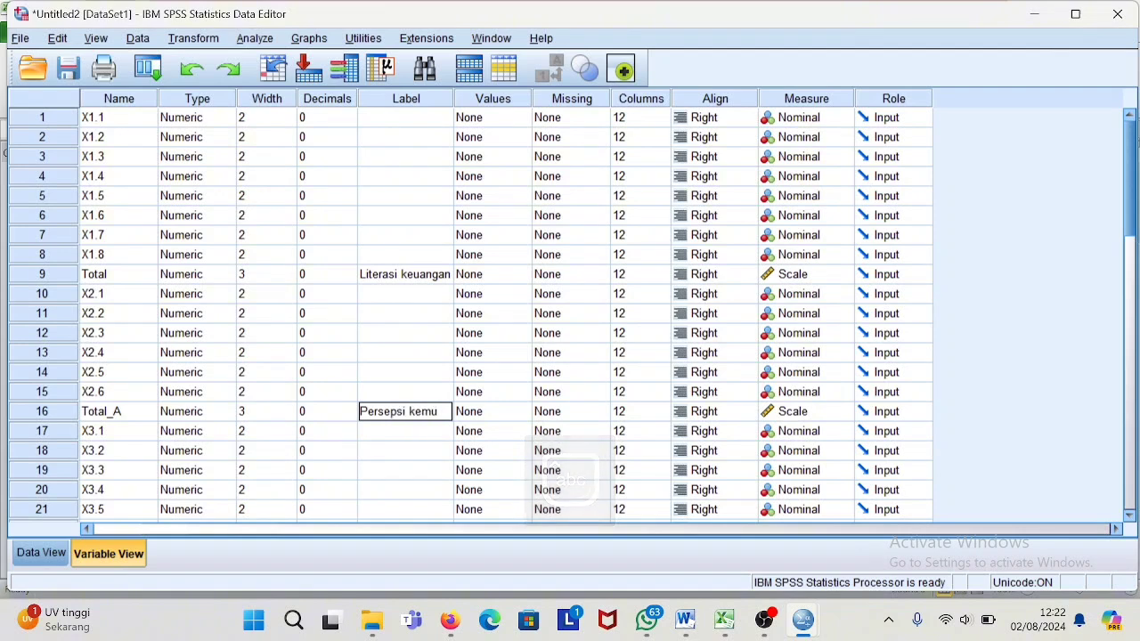
type("dahan")
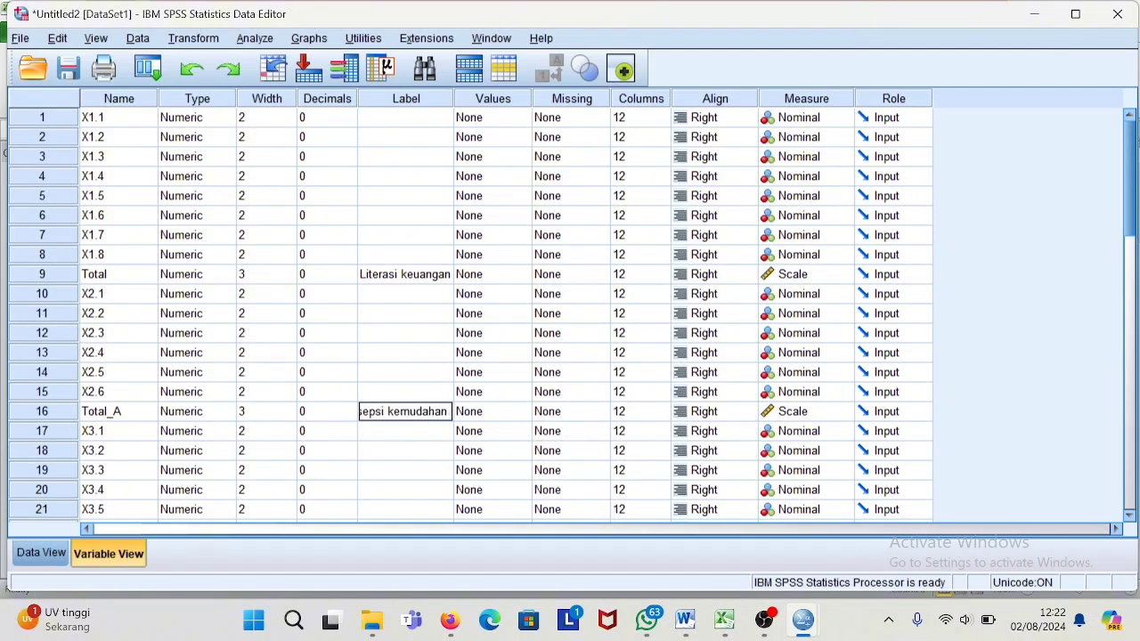
type(" penggunan")
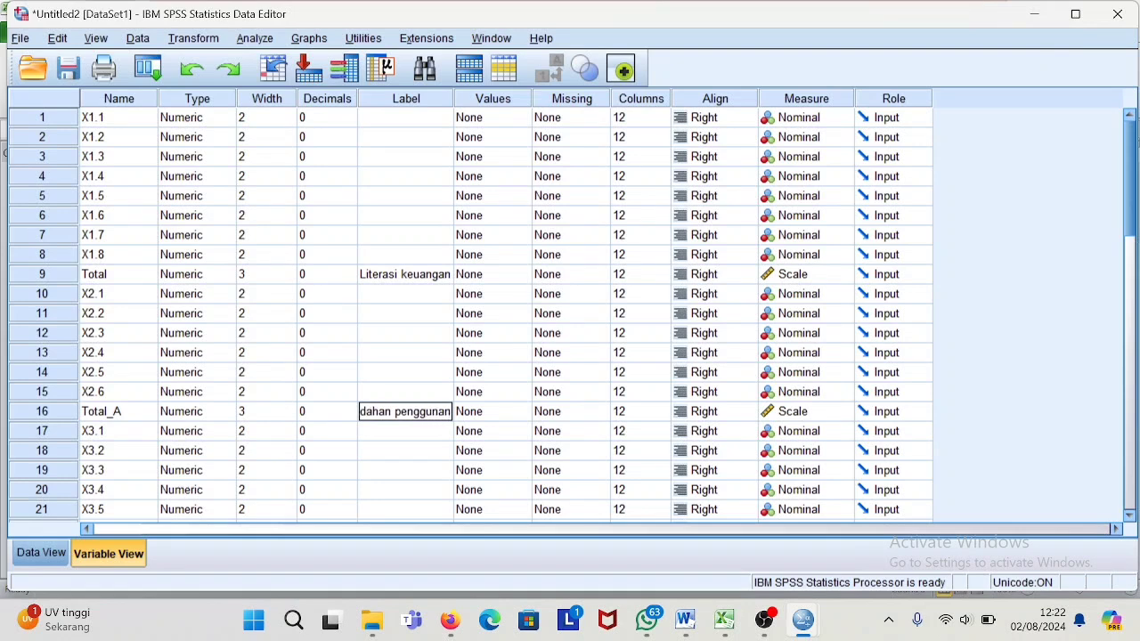
type("aan")
Step: Replace the label of the variable Total_B with "Pengalaman penggunaan teknologi"
left_click_drag(1129, 238, 1134, 306)
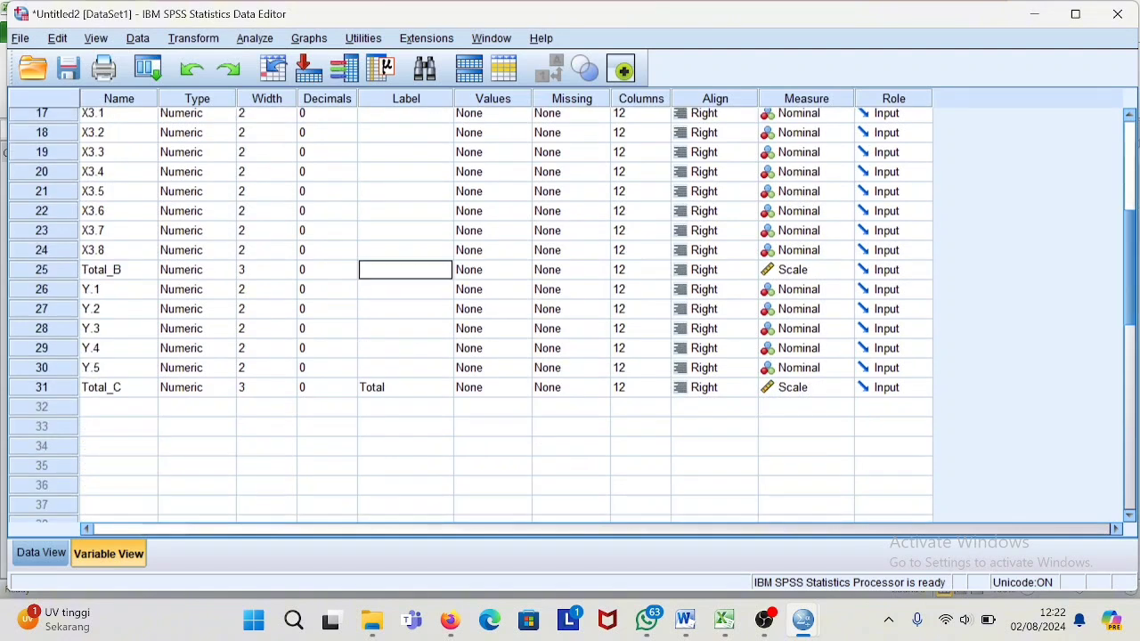
key("Caps_Lock")
type("P")
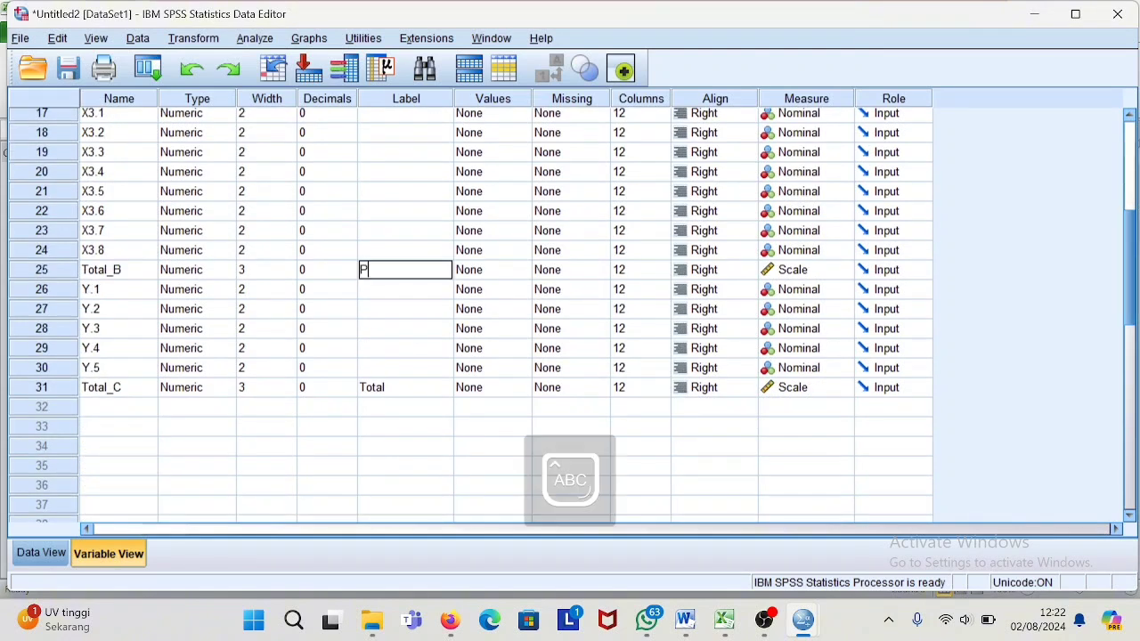
key("Caps_Lock")
type("engalaman ")
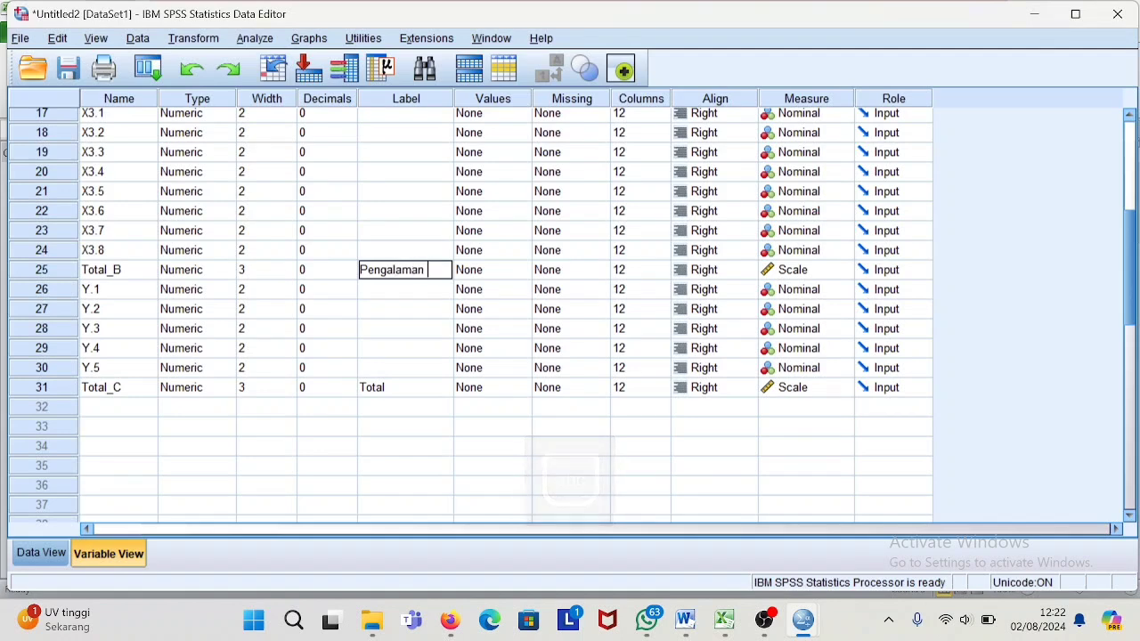
type("penggu")
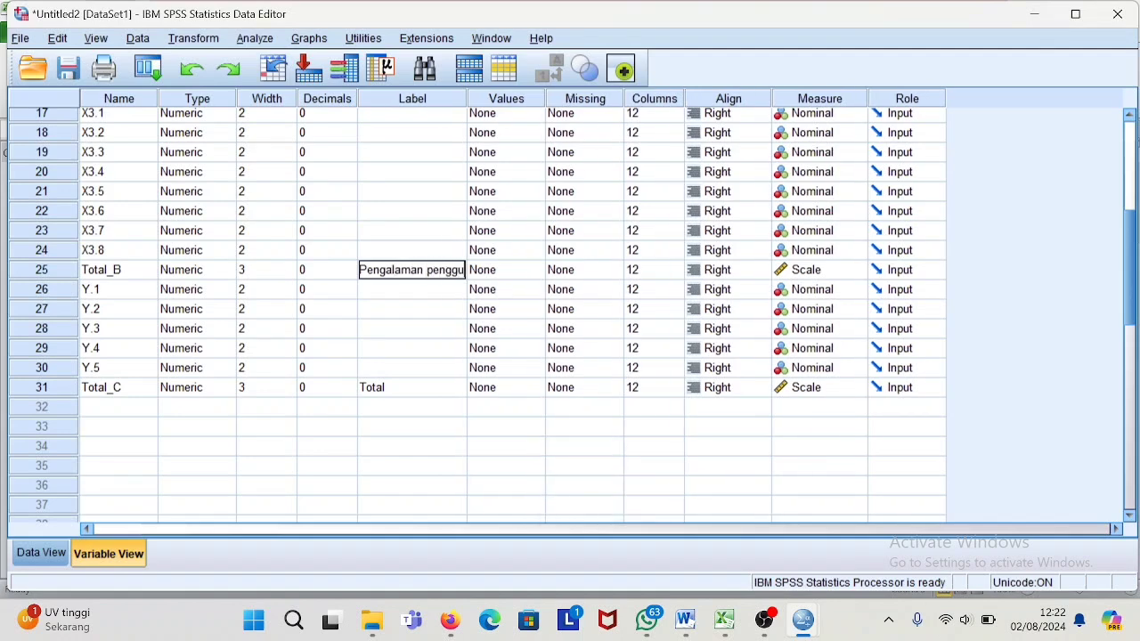
type("naan te")
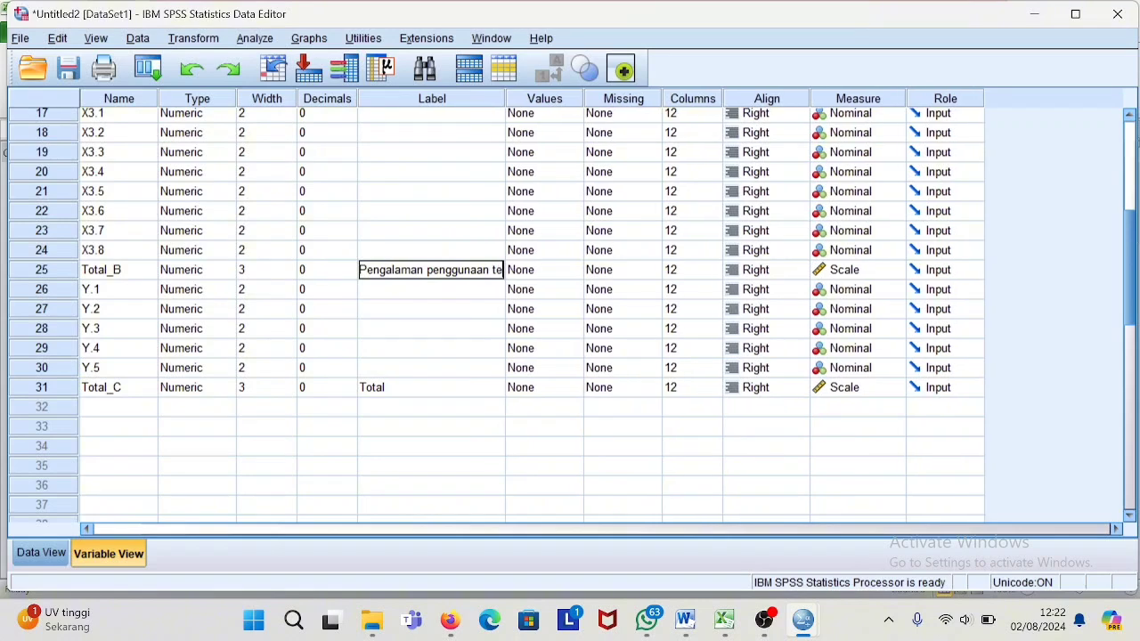
type("knolog")
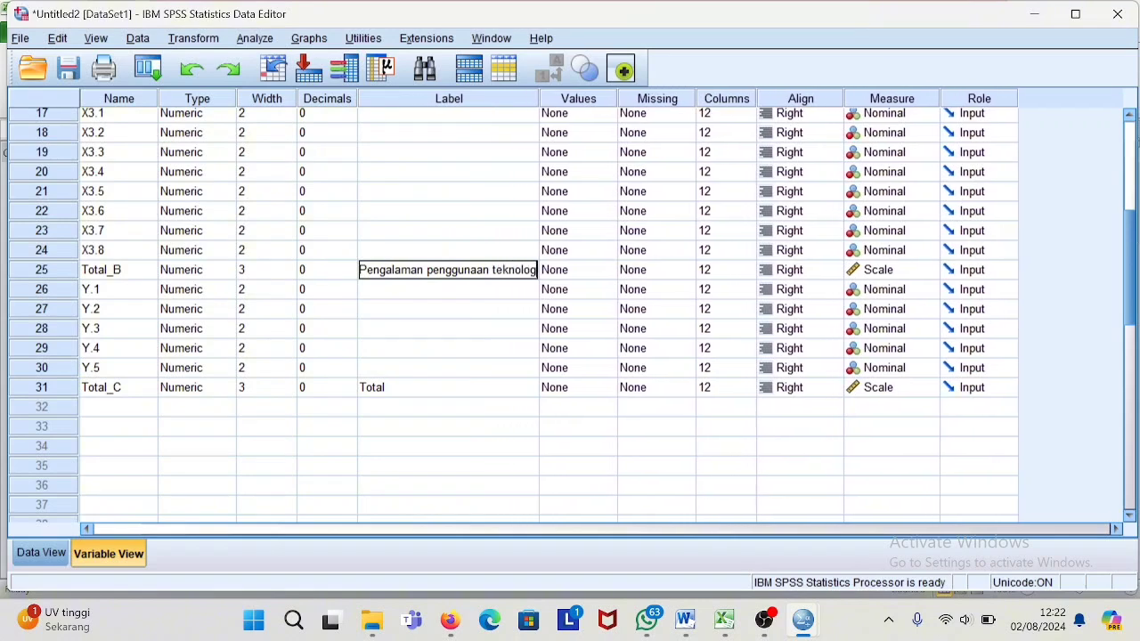
type("i")
Step: Replace the label of the variable Total_C with "Minat penggunaan"
left_click(417, 397)
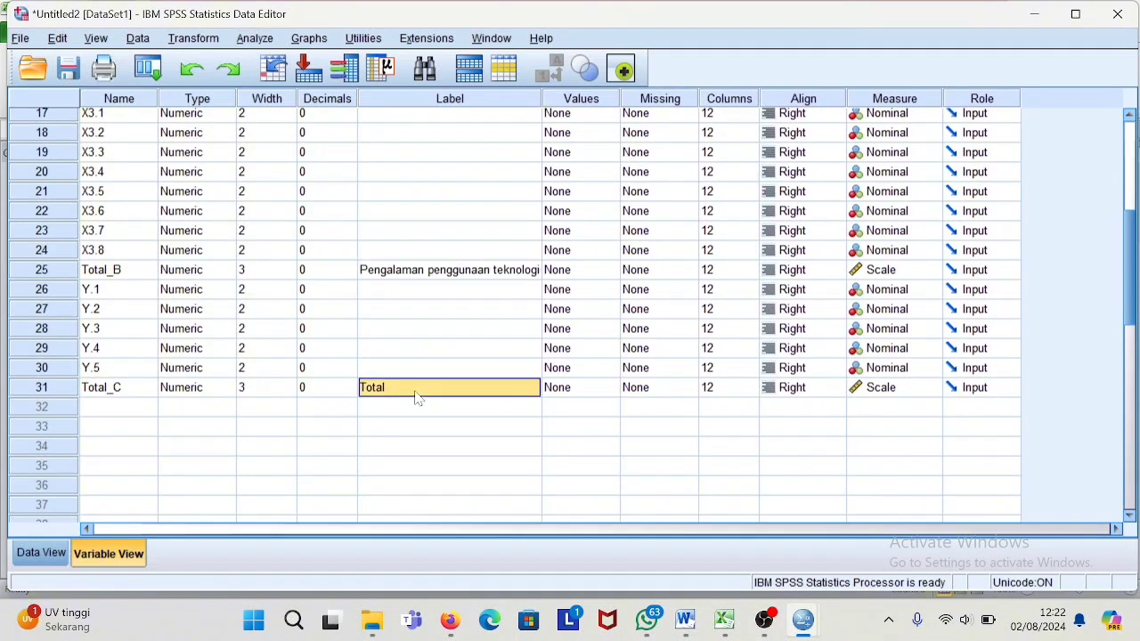
key("BackSpace")
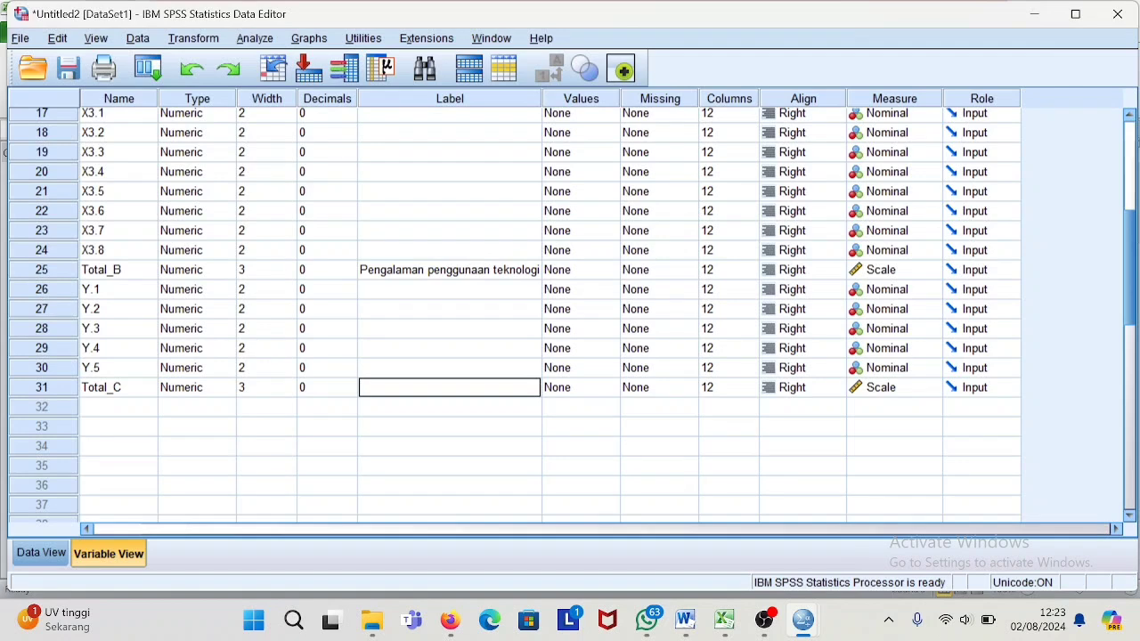
type("Mi")
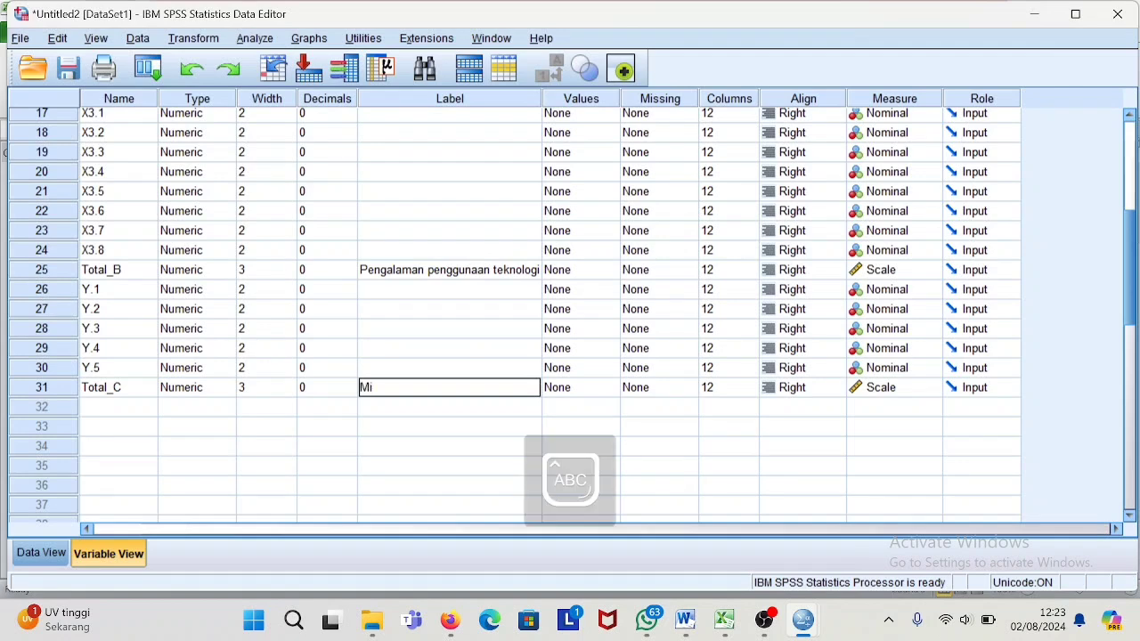
type("nat penggunaan")
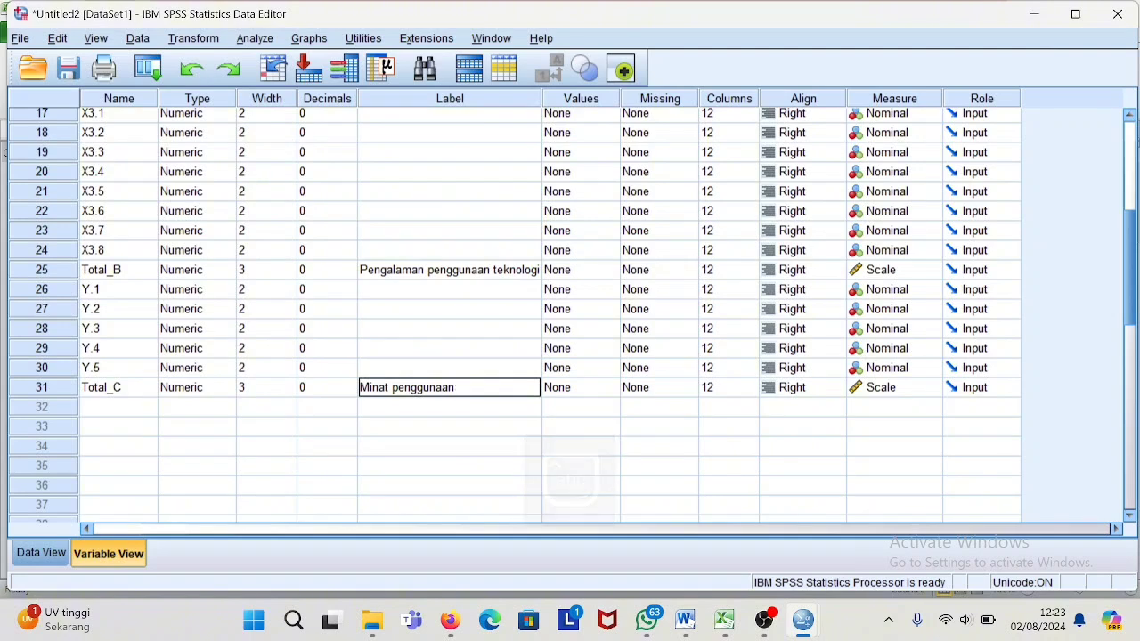
Step: Extend the label of the variable Total_C to "Minat penggunaan E-WALLET"
type(" s")
key("BackSpace")
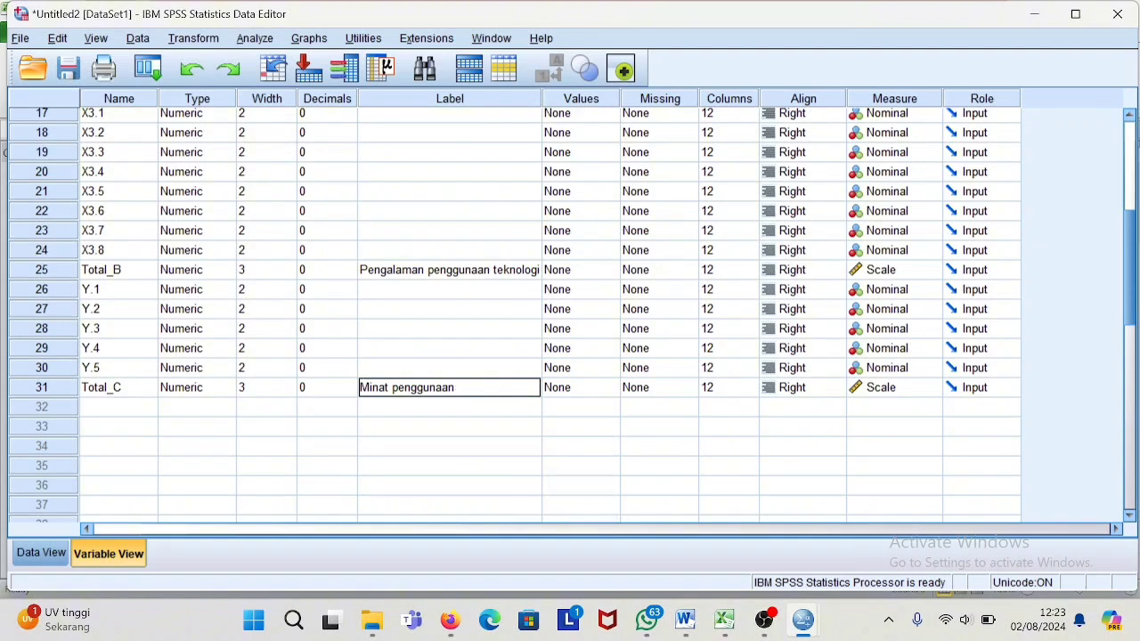
key("Caps_Lock")
type("E-WALLET")
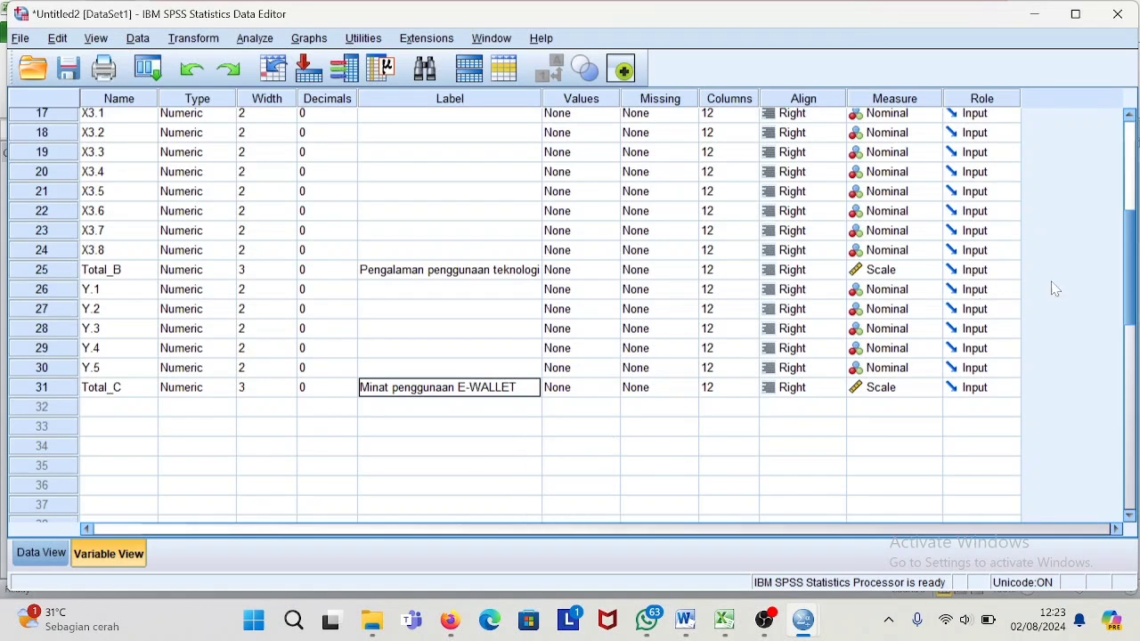
Step: Open the value labels of the variable X1.1 and add the label "Ss" for value 1
left_click_drag(1133, 282, 1137, 189)
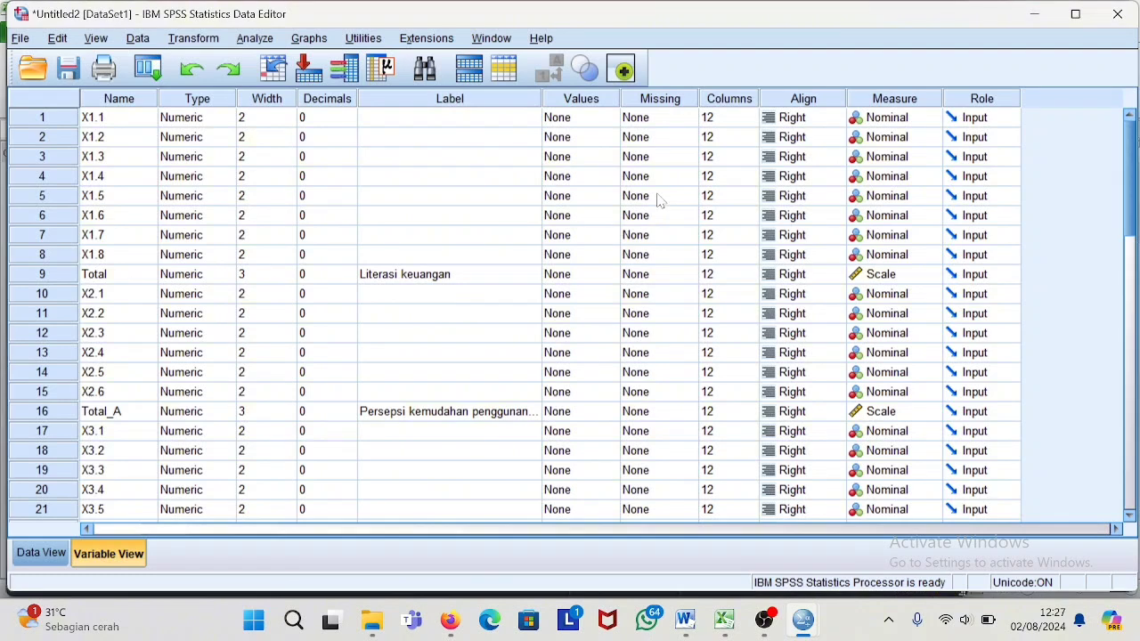
left_click(573, 123)
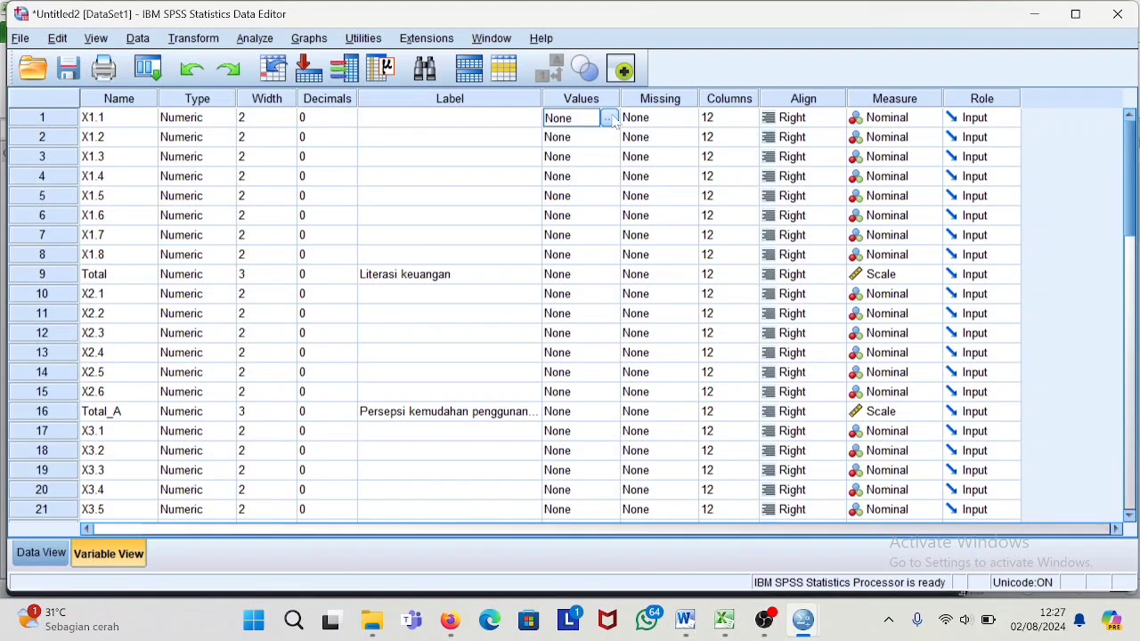
left_click(609, 119)
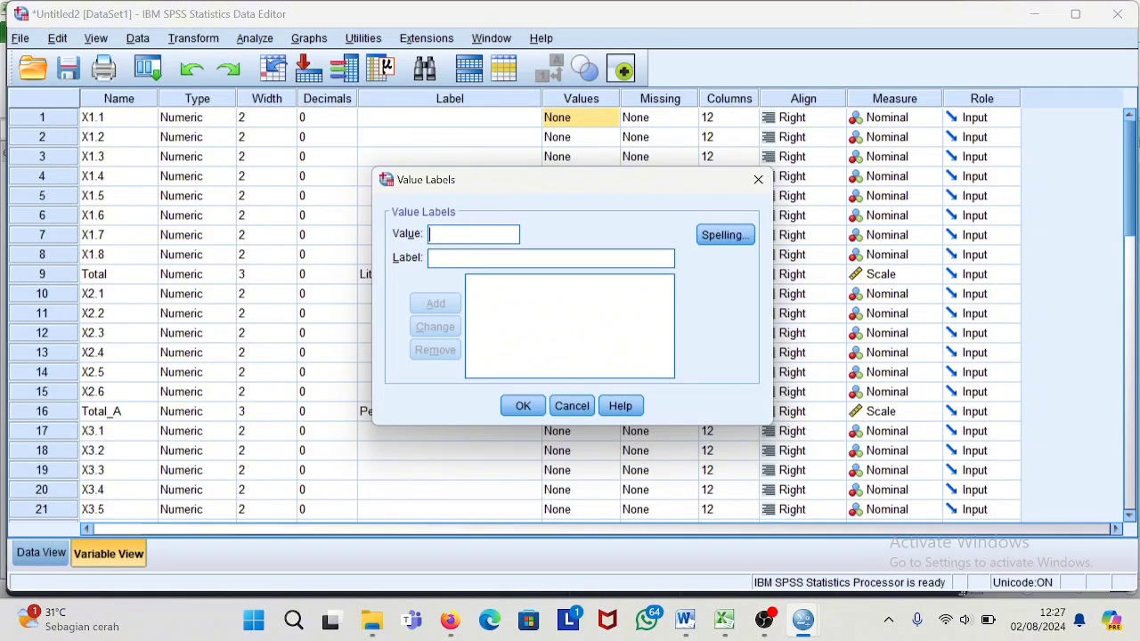
type("1")
key("Tab")
type("SA")
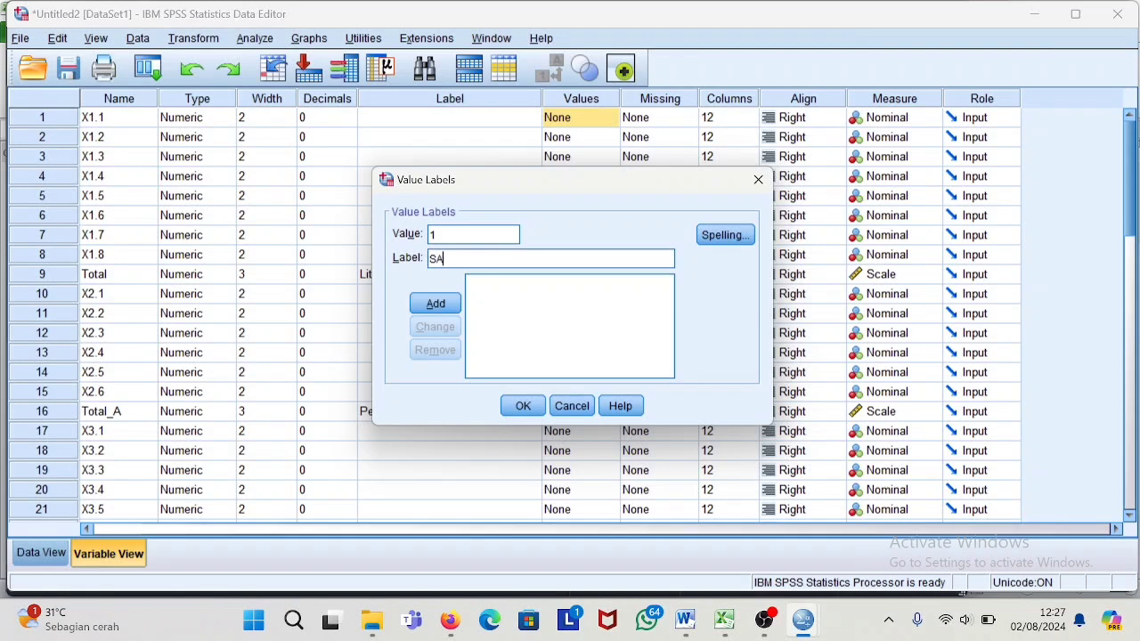
key("BackSpace")
type("a")
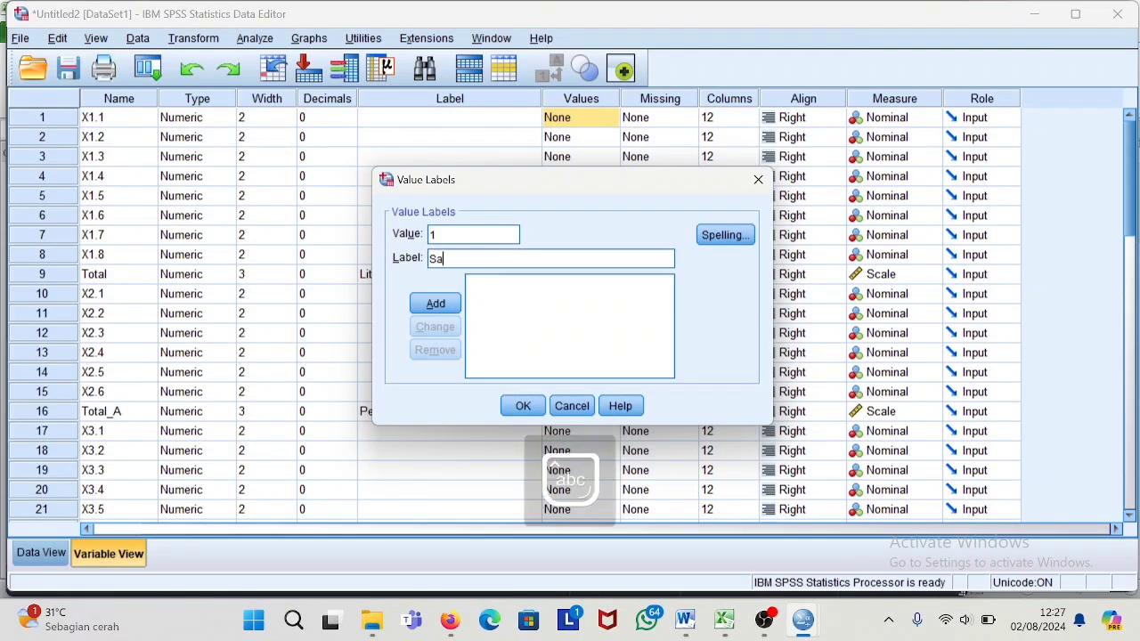
type("ng")
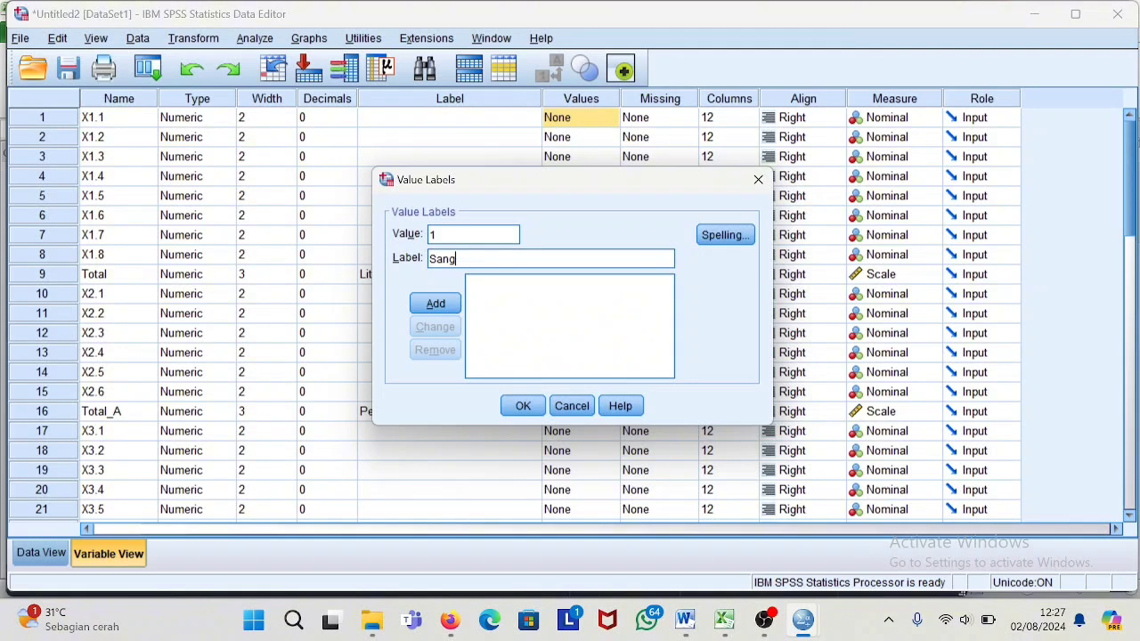
key("BackSpace")
key("BackSpace")
key("BackSpace")
type("s")
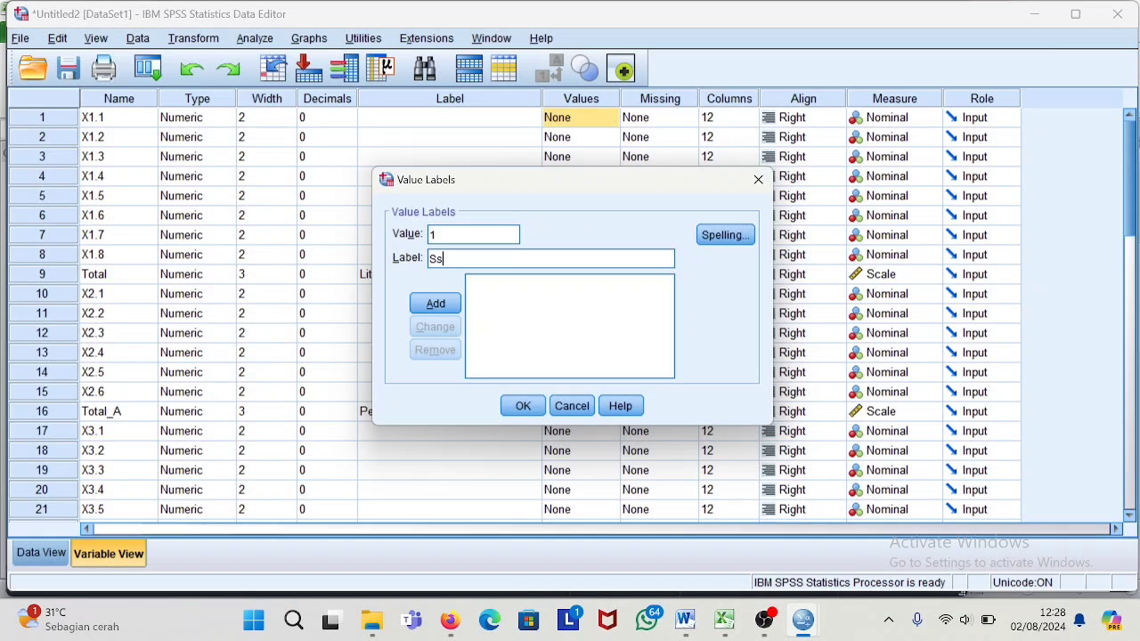
left_click(447, 306)
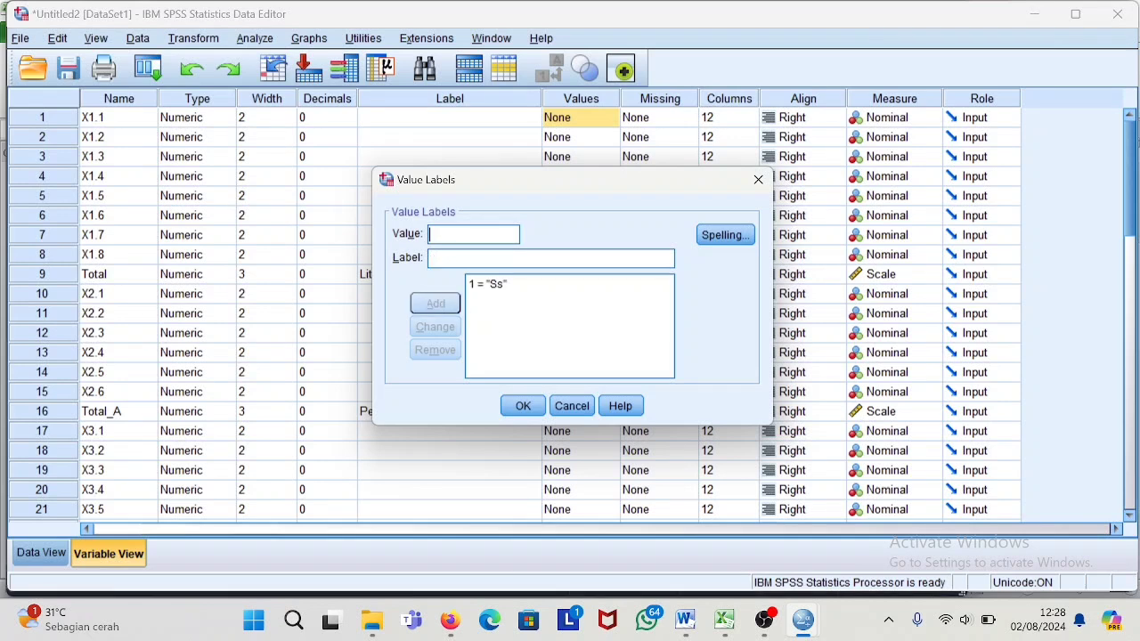
Step: Add the value label "S" for value 2 of X1.1
type("2")
key("Tab")
type("a")
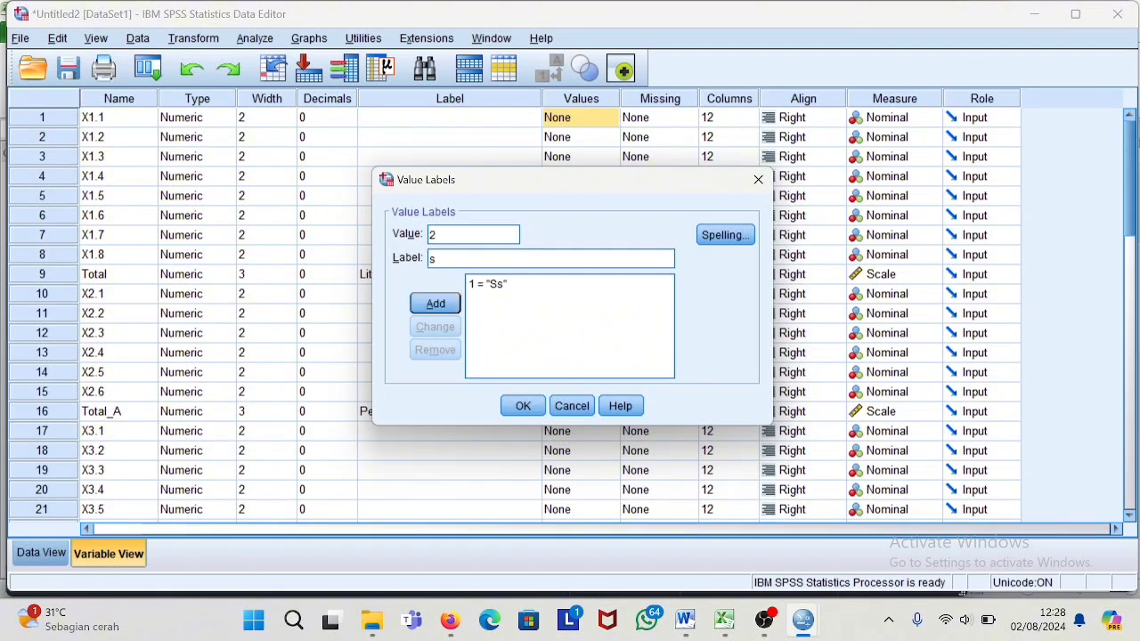
key("BackSpace")
key("Caps_Lock")
type("A")
key("BackSpace")
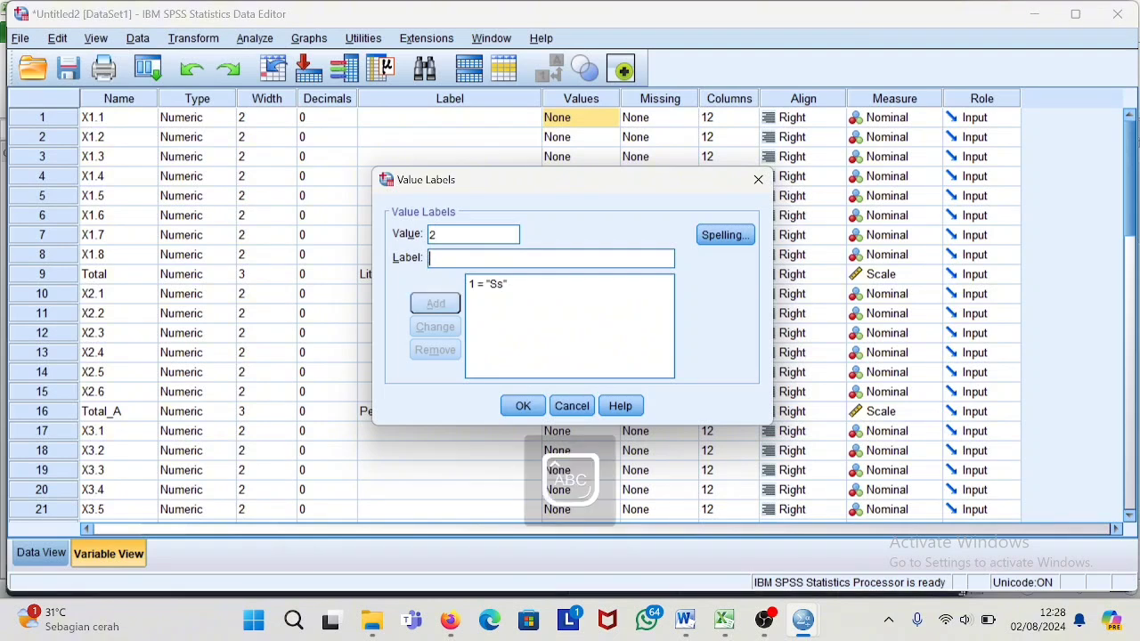
type("S")
left_click(433, 303)
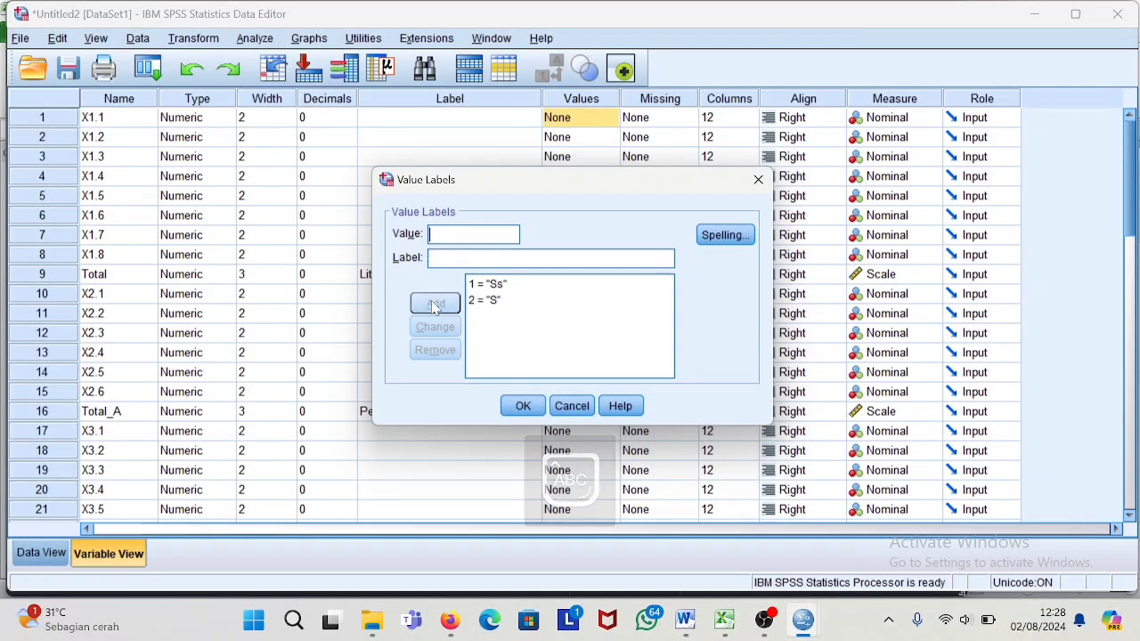
Step: Add the value labels 3 = "N" and 4 = "TS" for X1.1
type("3")
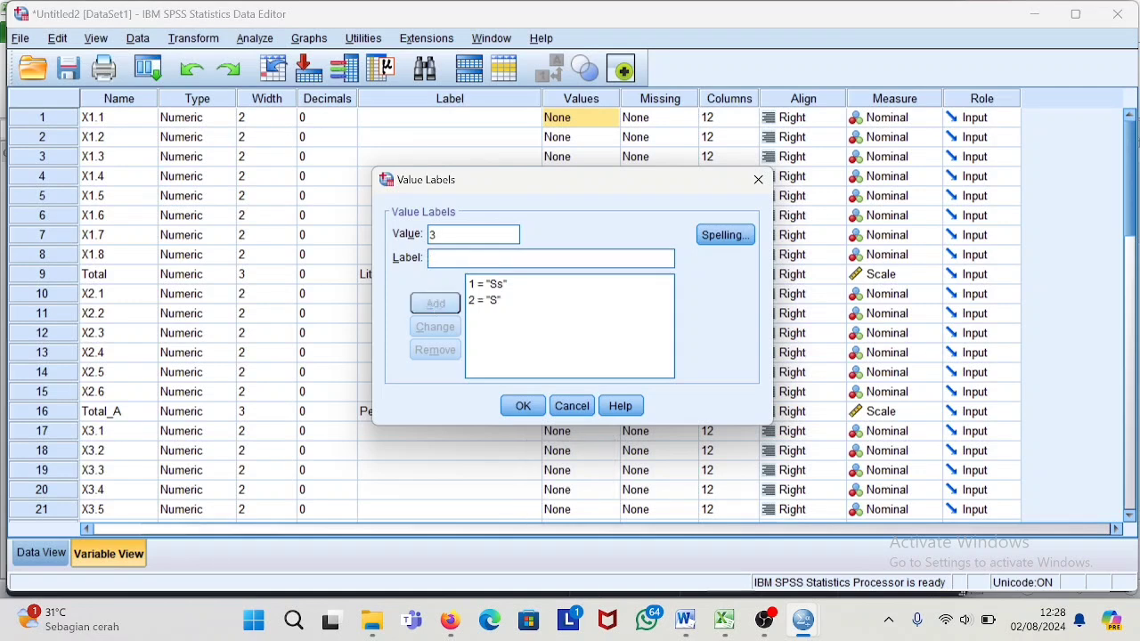
type("NN")
left_click(439, 307)
type("TS")
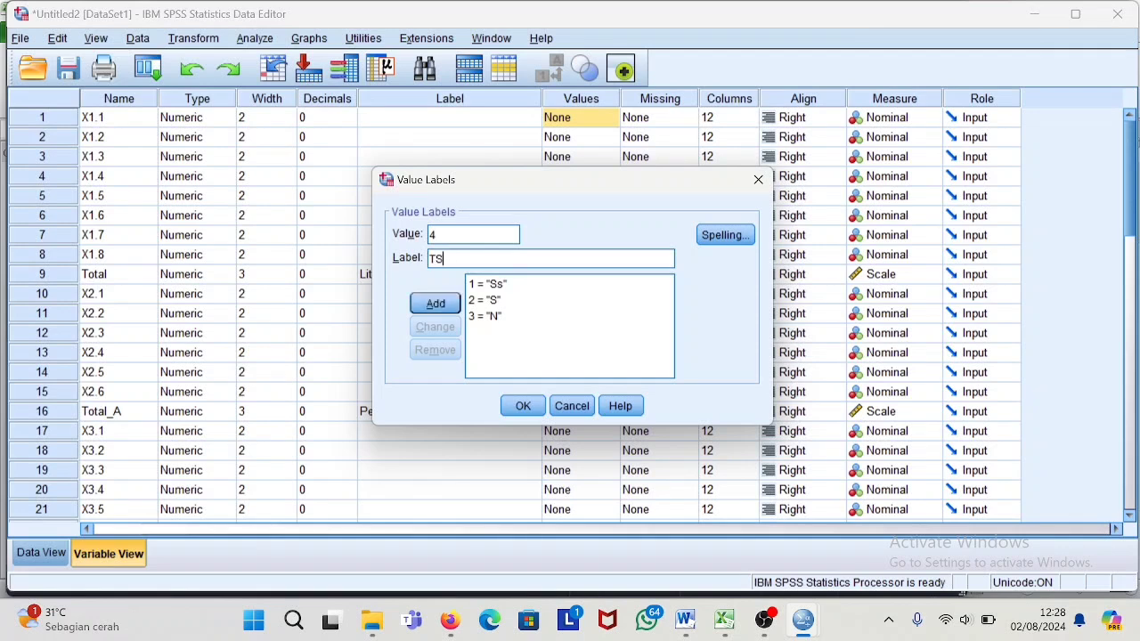
left_click(436, 304)
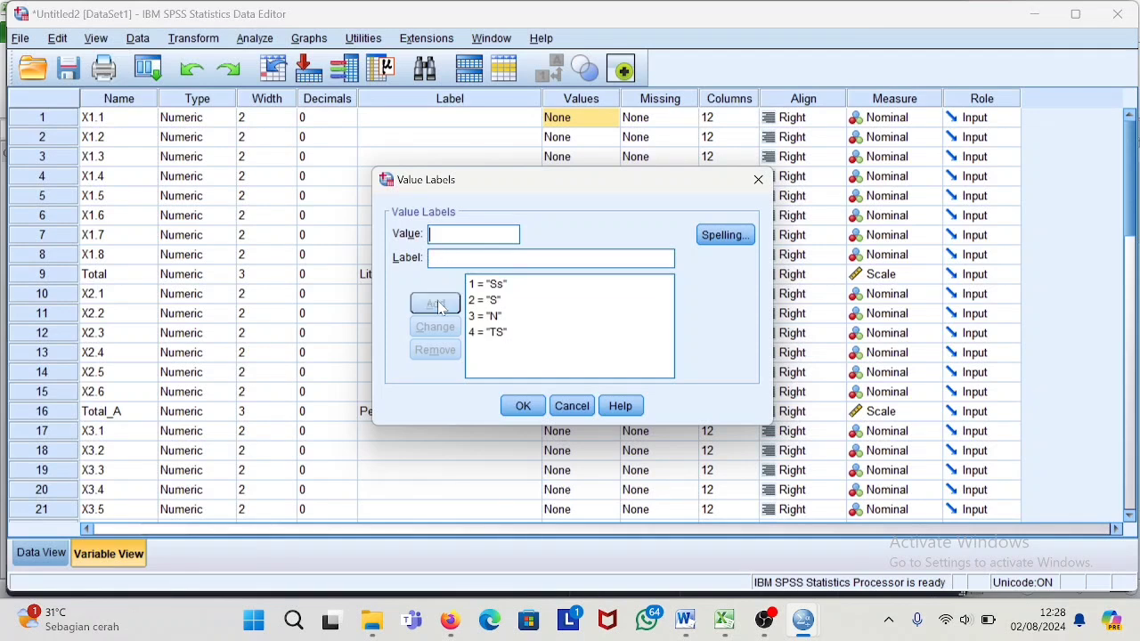
Step: Add the value label "STS" for value 5 of X1.1
type("5")
key("Tab")
type("STS")
left_click(436, 304)
Step: Try to change the label of value 1 to "SS", and apply X1.1's value labels while discarding the pending change
left_click(513, 286)
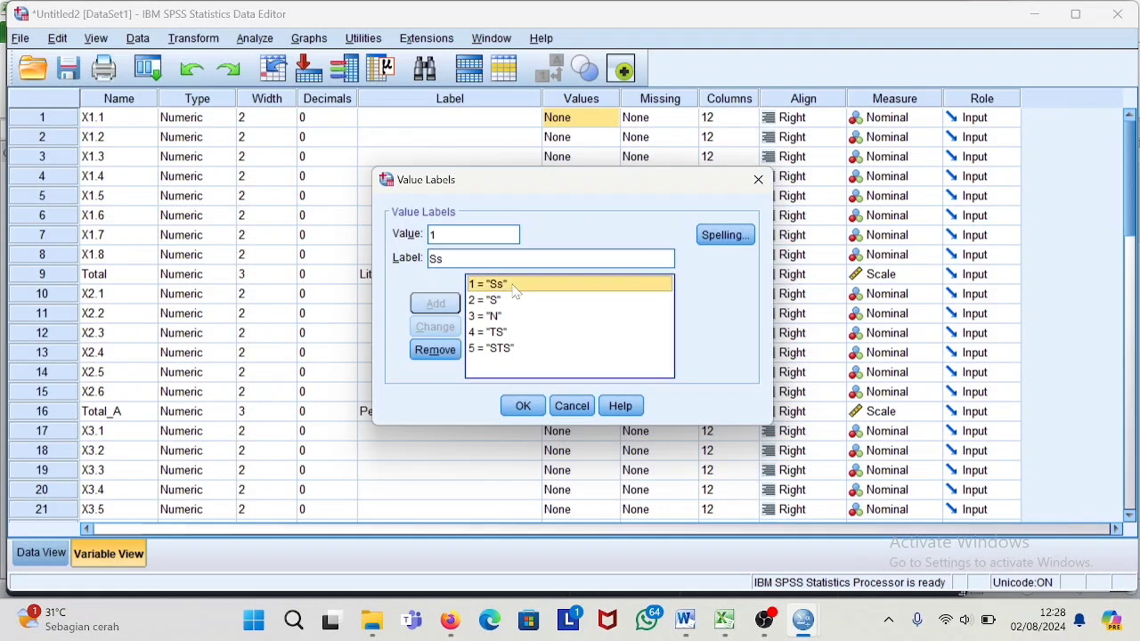
left_click(458, 258)
key("BackSpace")
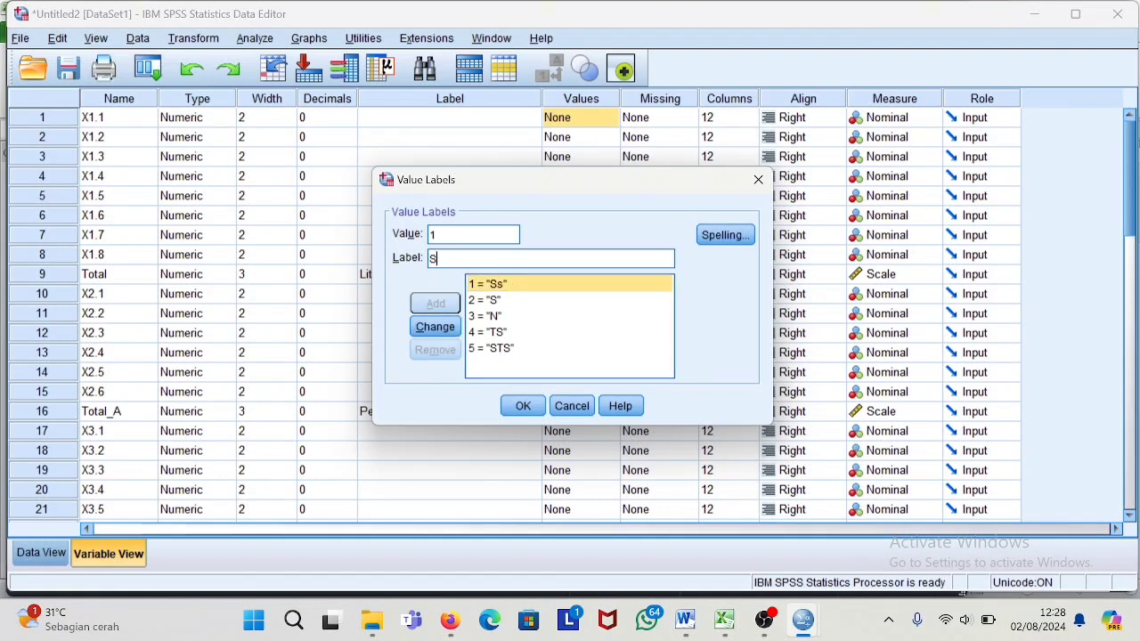
type("S")
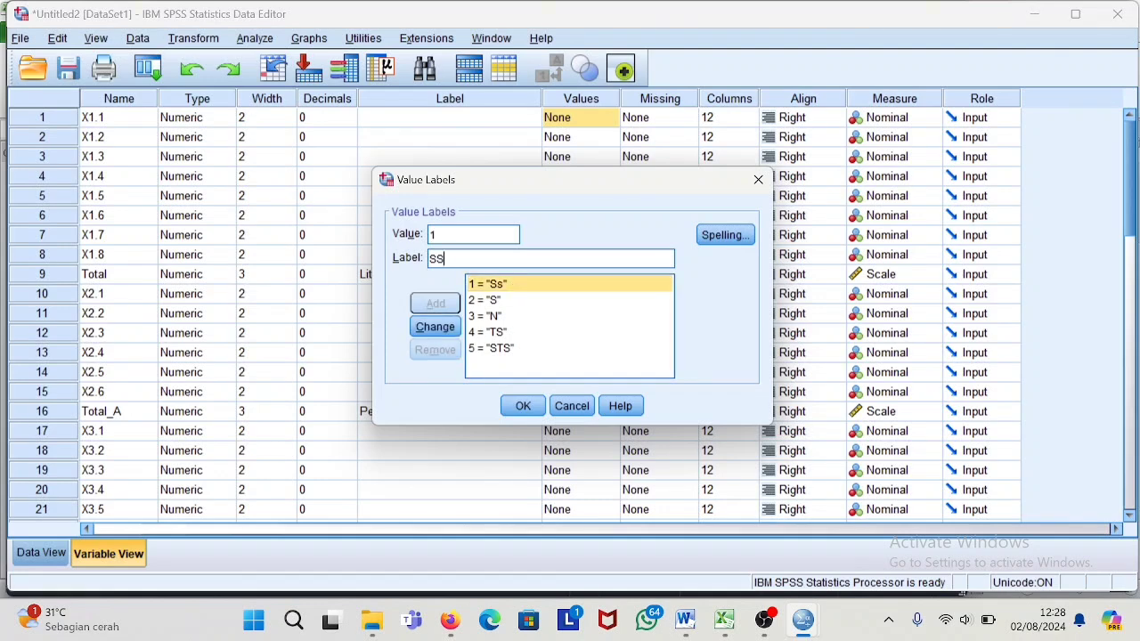
left_click(524, 407)
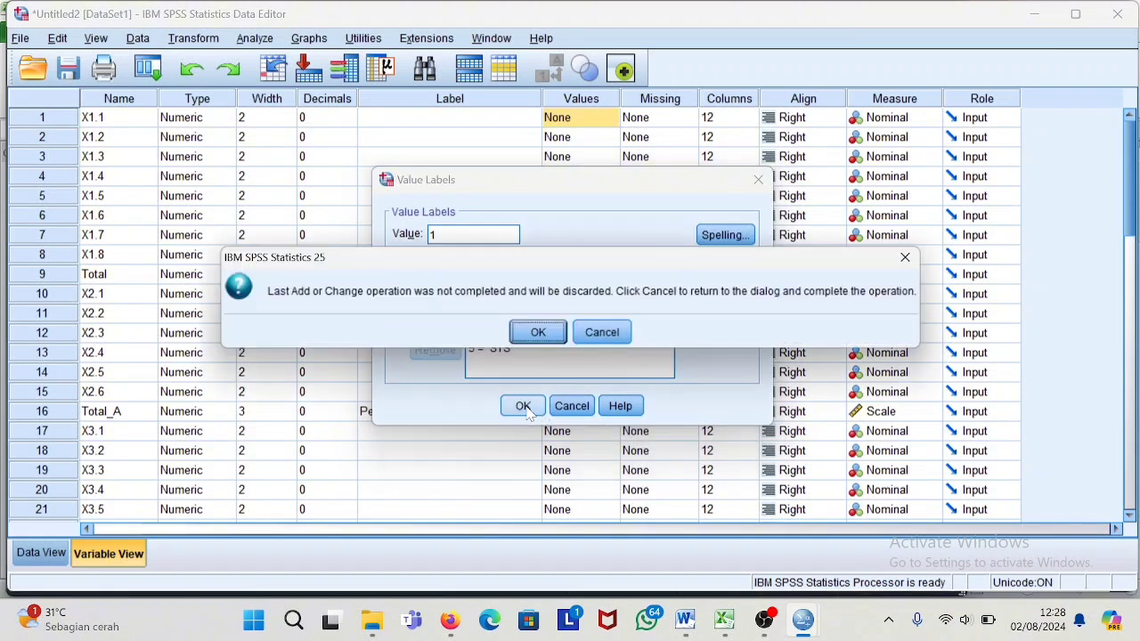
left_click(541, 332)
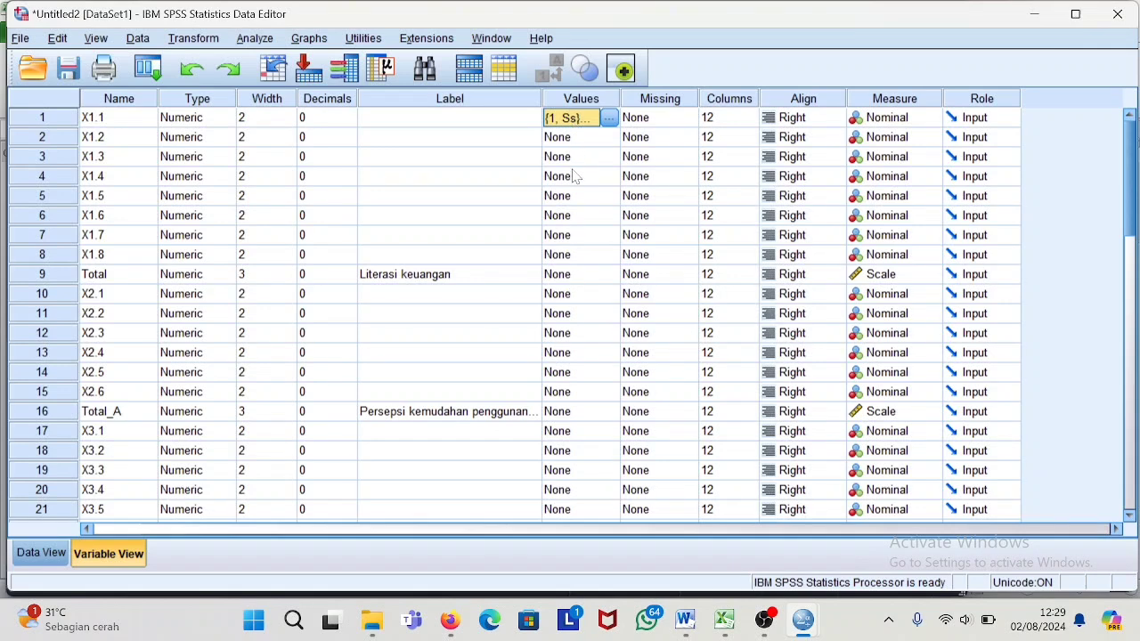
Step: Copy the value labels of X1.1 to X1.2, X1.3 and the remaining X and Y item variables, leaving out the totals
right_click(576, 125)
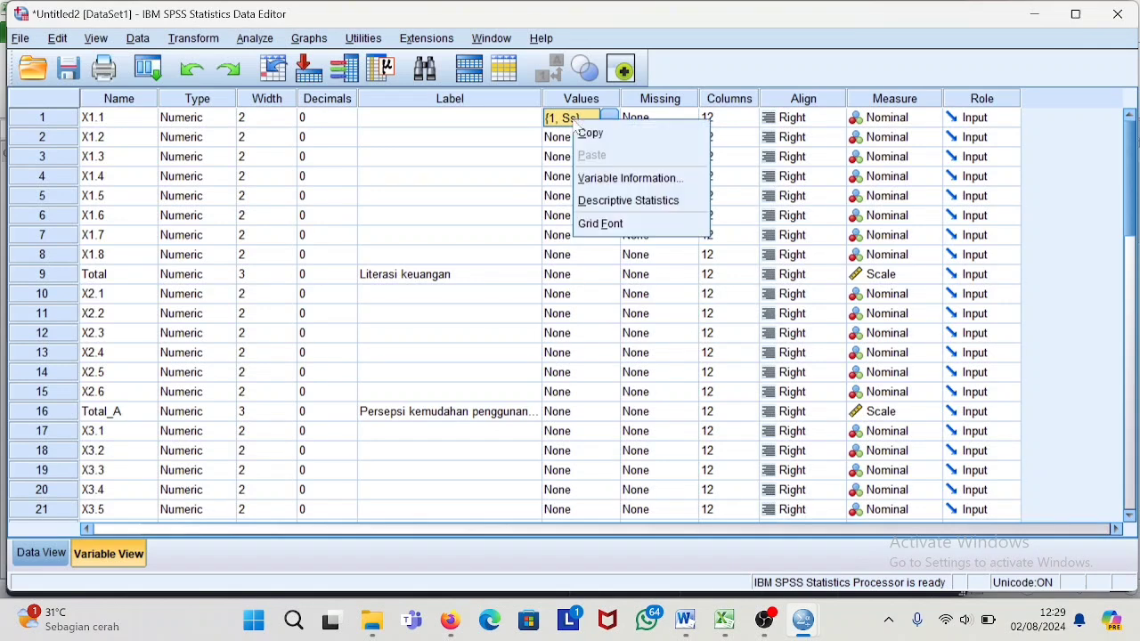
left_click(585, 134)
left_click(580, 140)
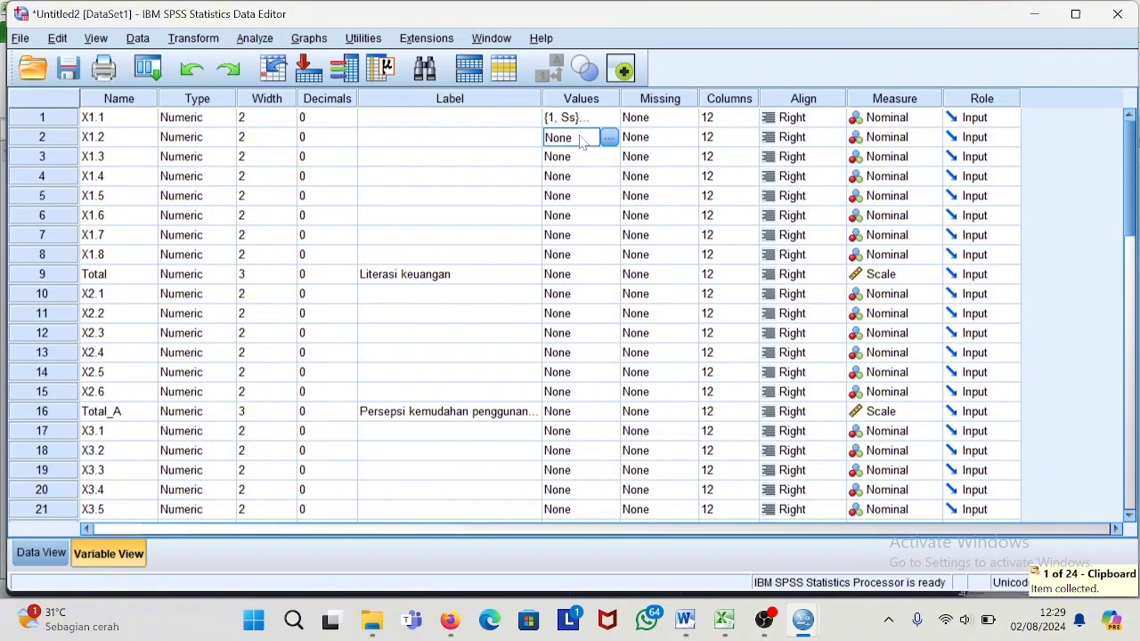
key("ctrl+v")
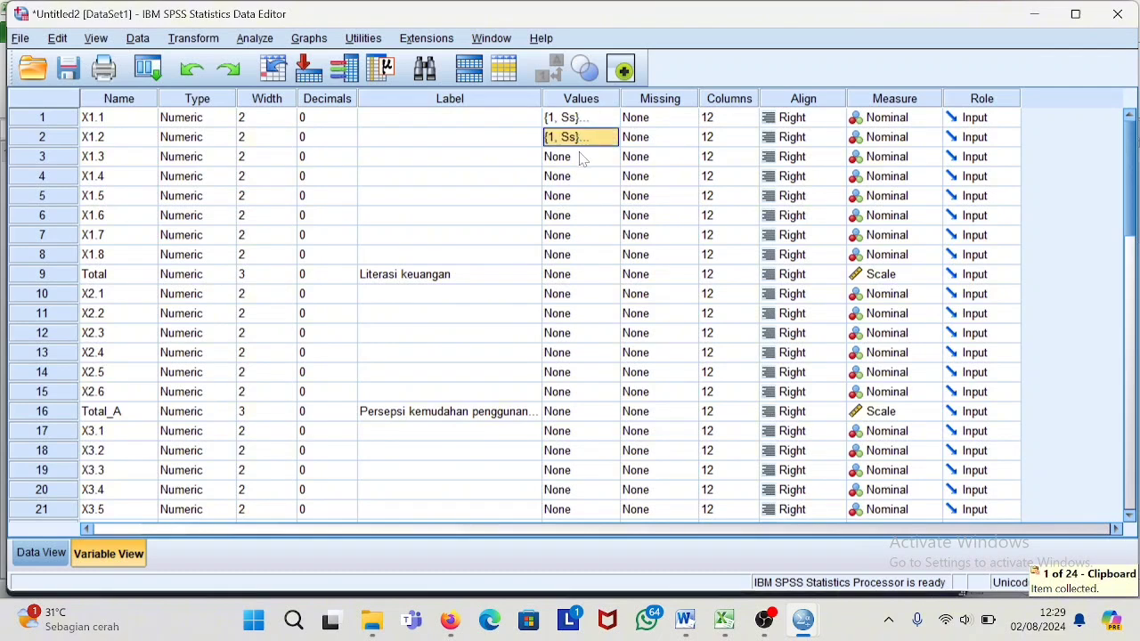
left_click(581, 160)
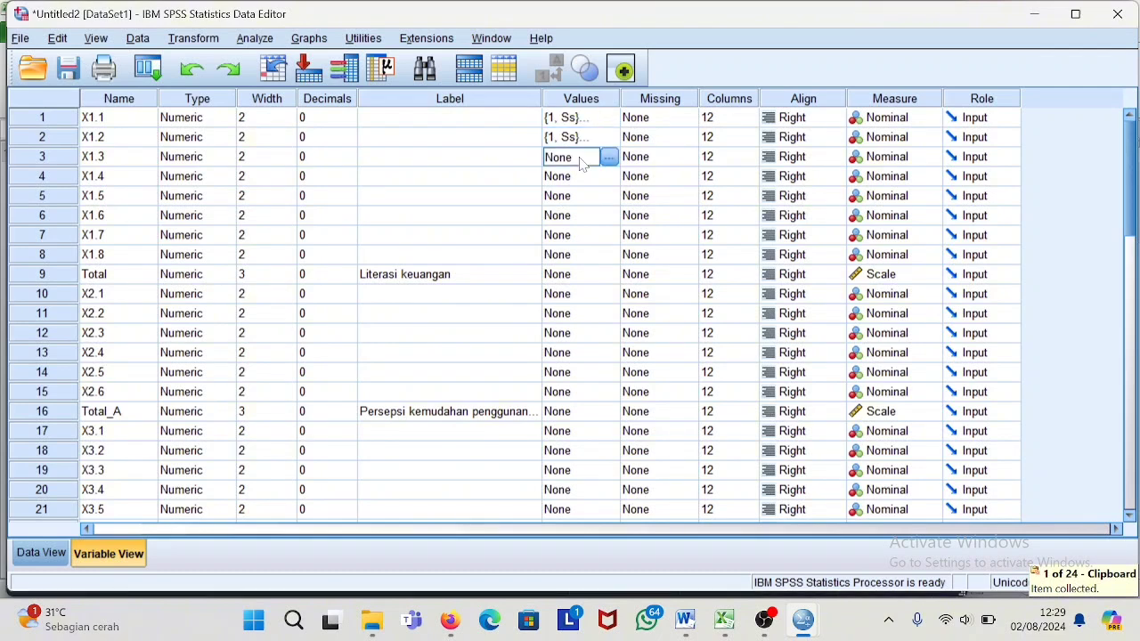
right_click(581, 163)
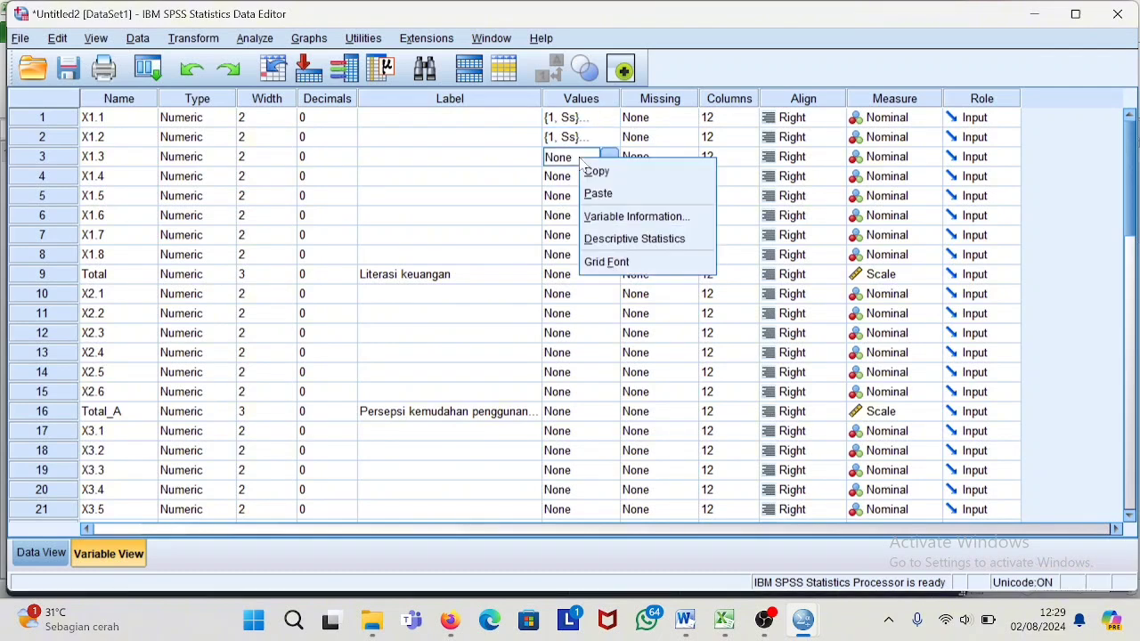
left_click(604, 200)
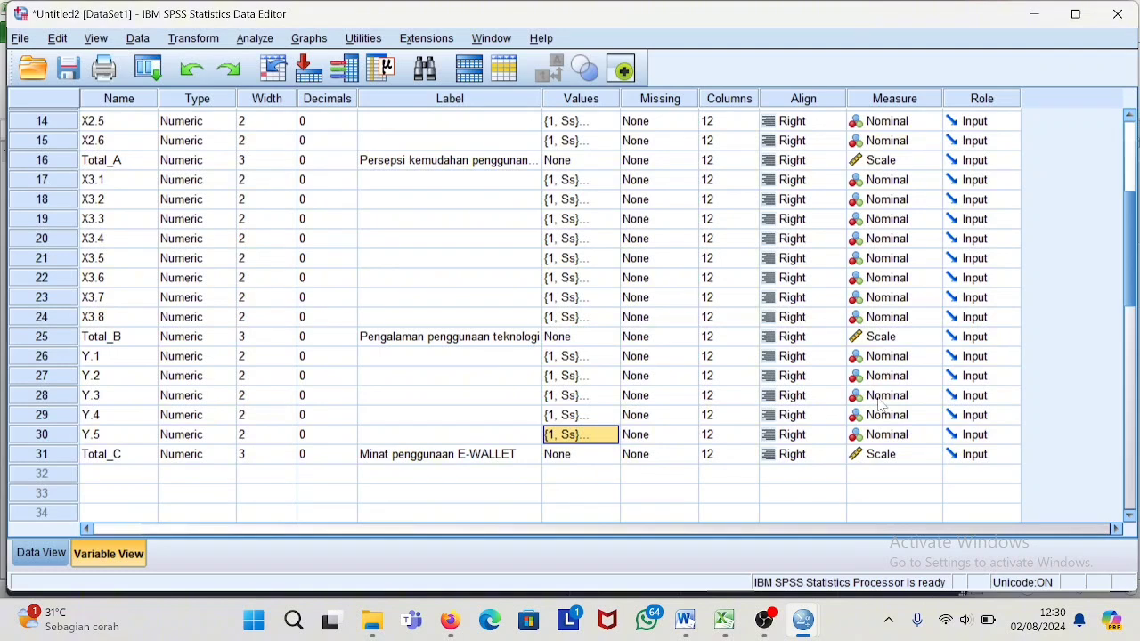
Step: Switch from the variable definitions to the data cases and open the Descriptives analysis
left_click_drag(1135, 268, 1130, 174)
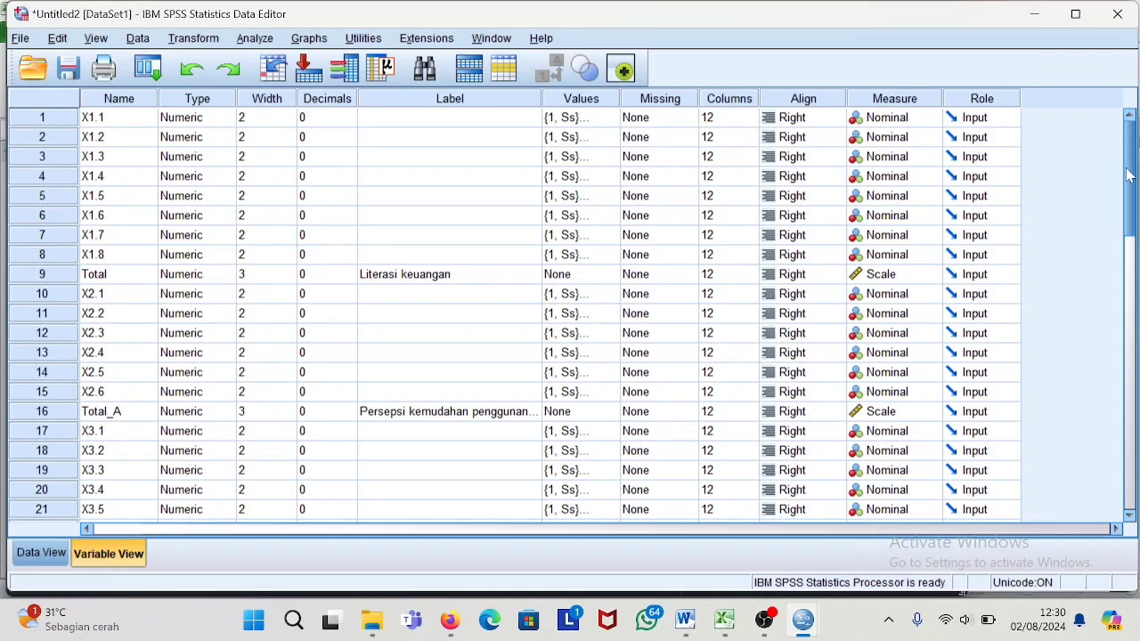
left_click_drag(1131, 174, 1131, 114)
left_click(40, 554)
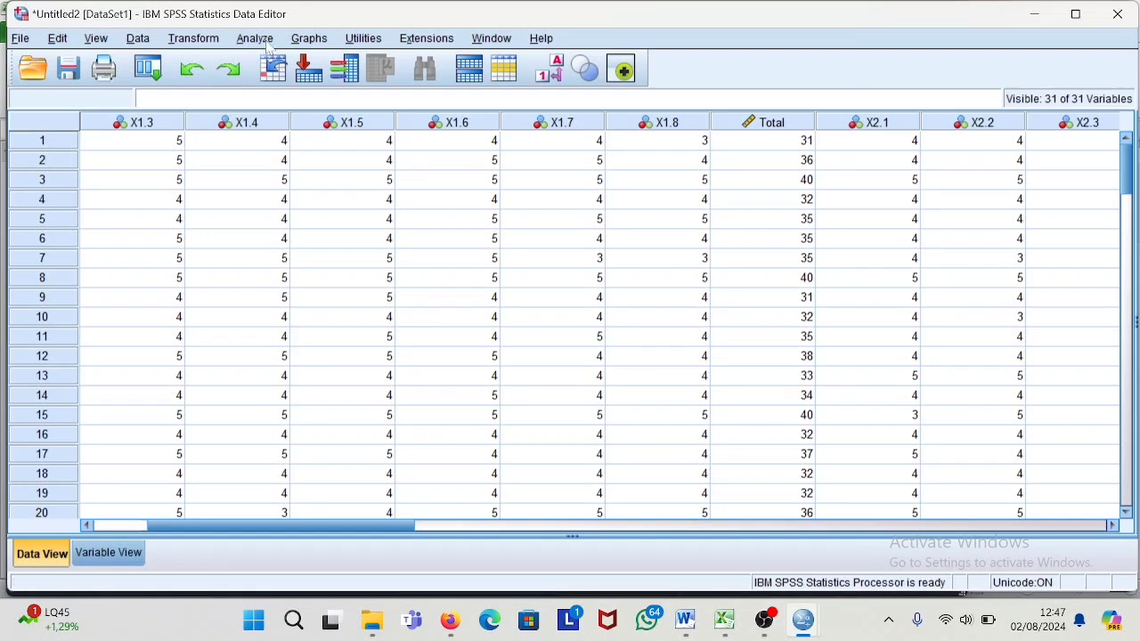
left_click(265, 41)
mouse_move(277, 67)
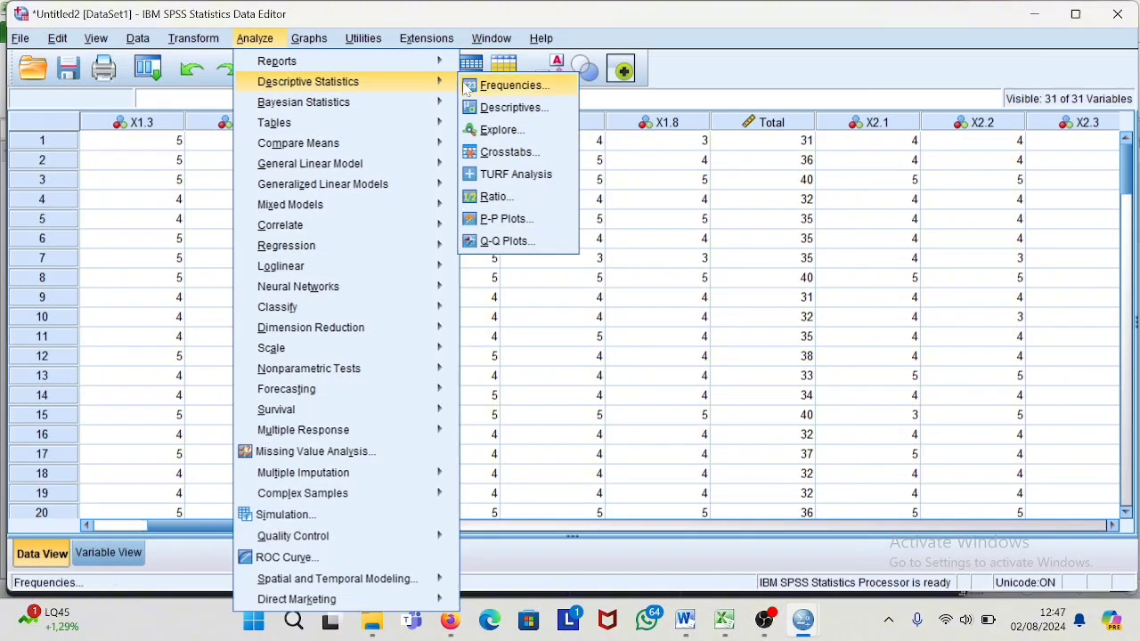
left_click(504, 109)
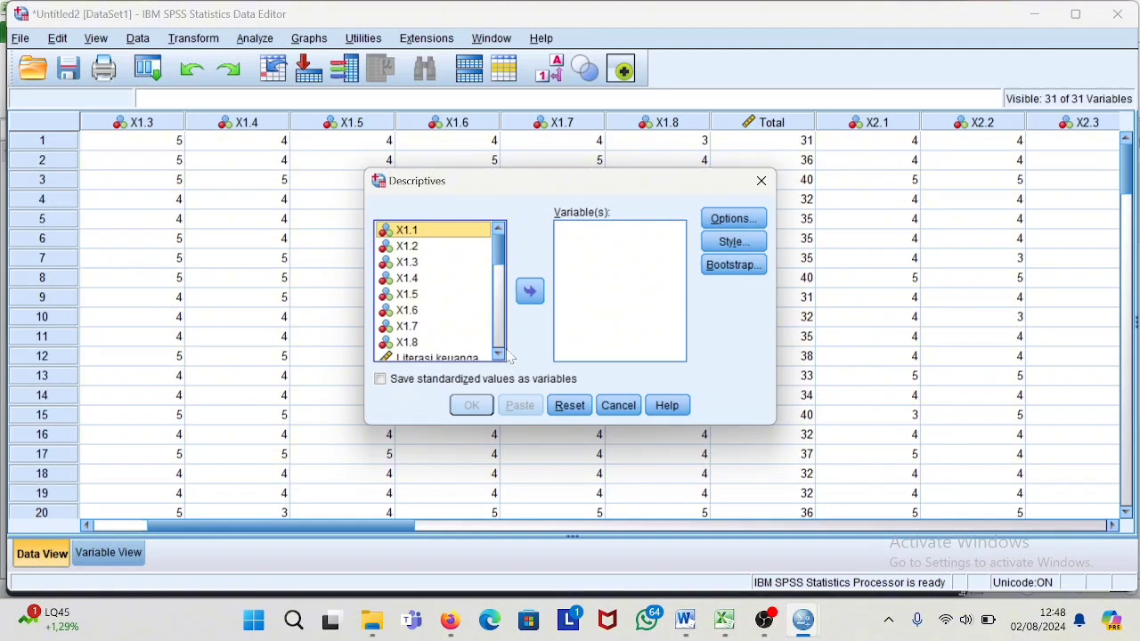
Step: Add the total-score variable "Literasi keuangan" to the variables of the Descriptives analysis
scroll(505, 358, "down", 1)
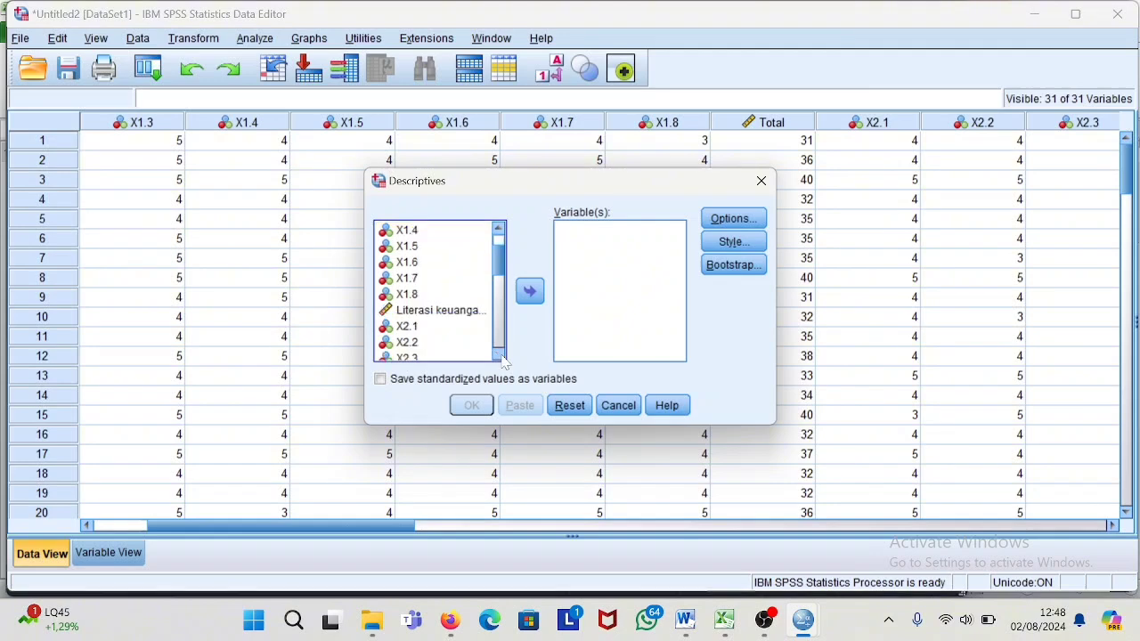
left_click(499, 354)
left_click(499, 354)
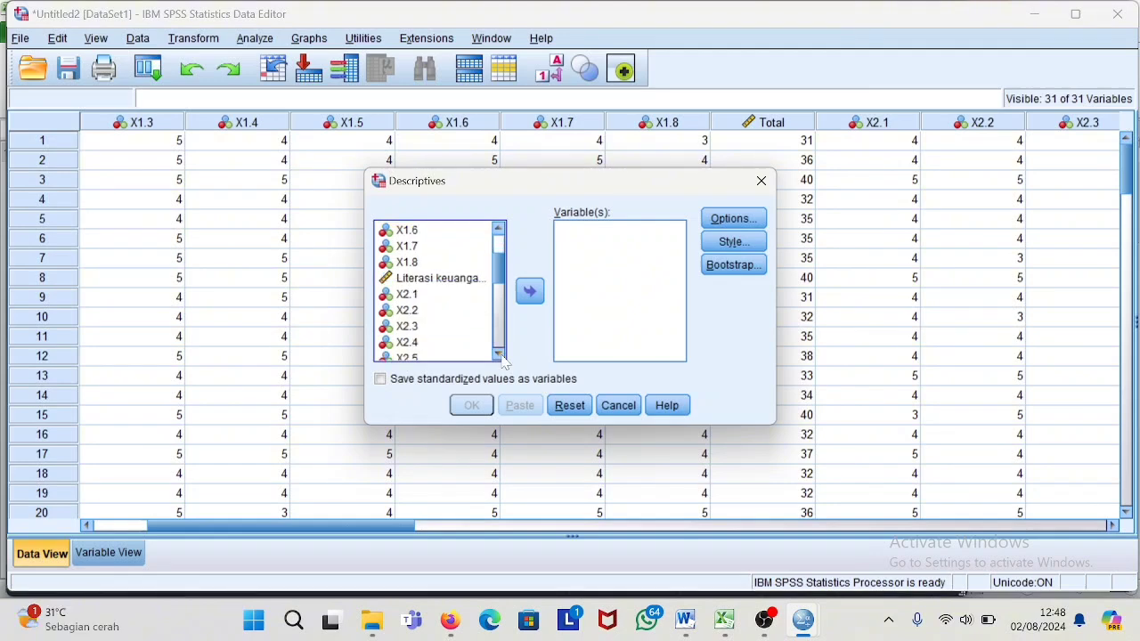
left_click(455, 279)
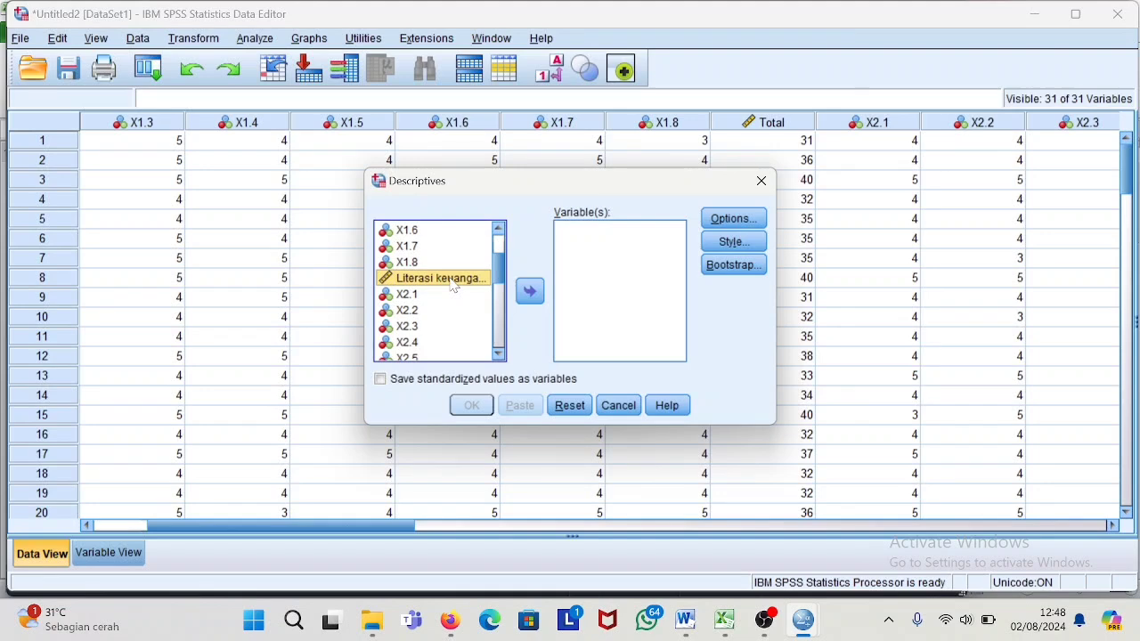
double_click(455, 279)
scroll(476, 324, "down", 1)
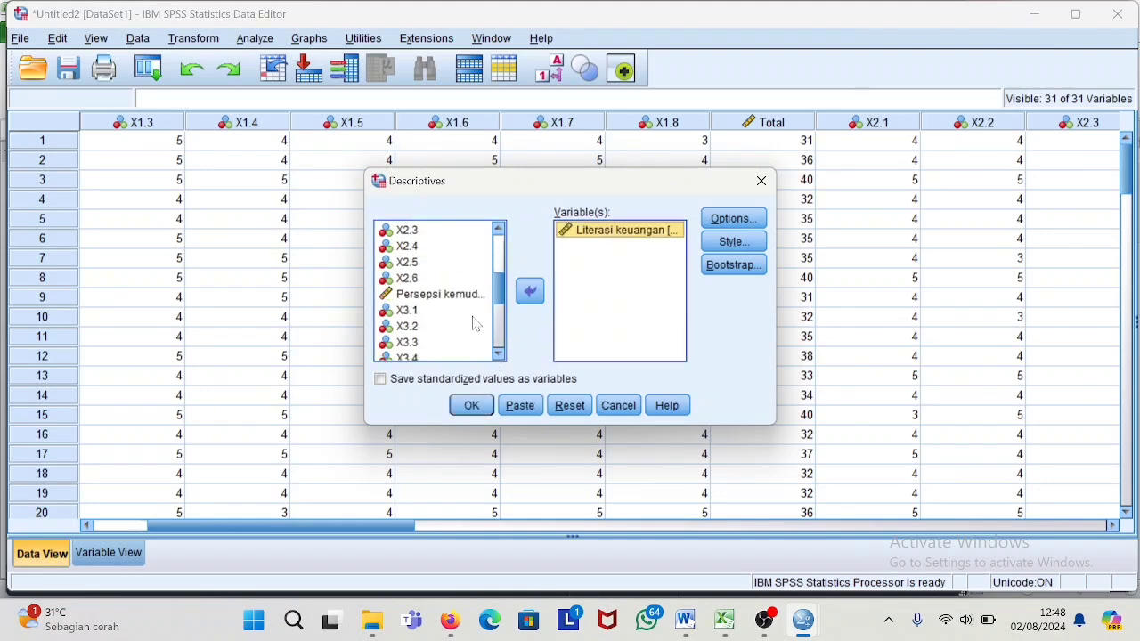
Step: Add the totals "Persepsi kemudahan penggunaan", "Pengalaman penggunaan" and "Minat penggunaan E-WALLET" to the Descriptives variables and open the analysis options
double_click(437, 294)
left_click(499, 355)
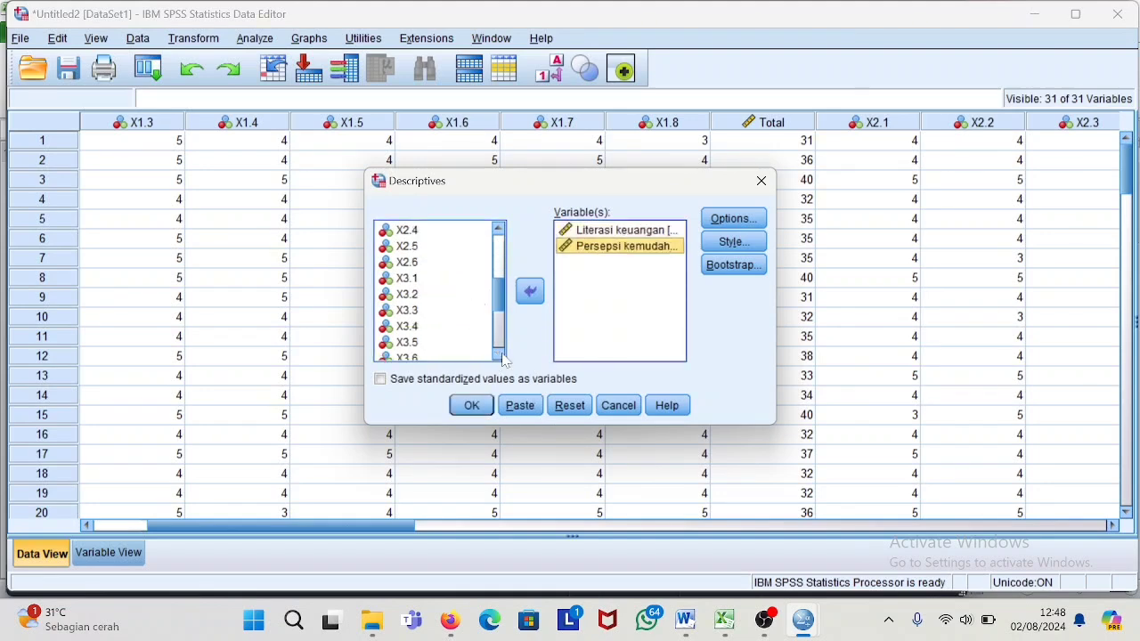
scroll(495, 338, "down", 3)
double_click(488, 324)
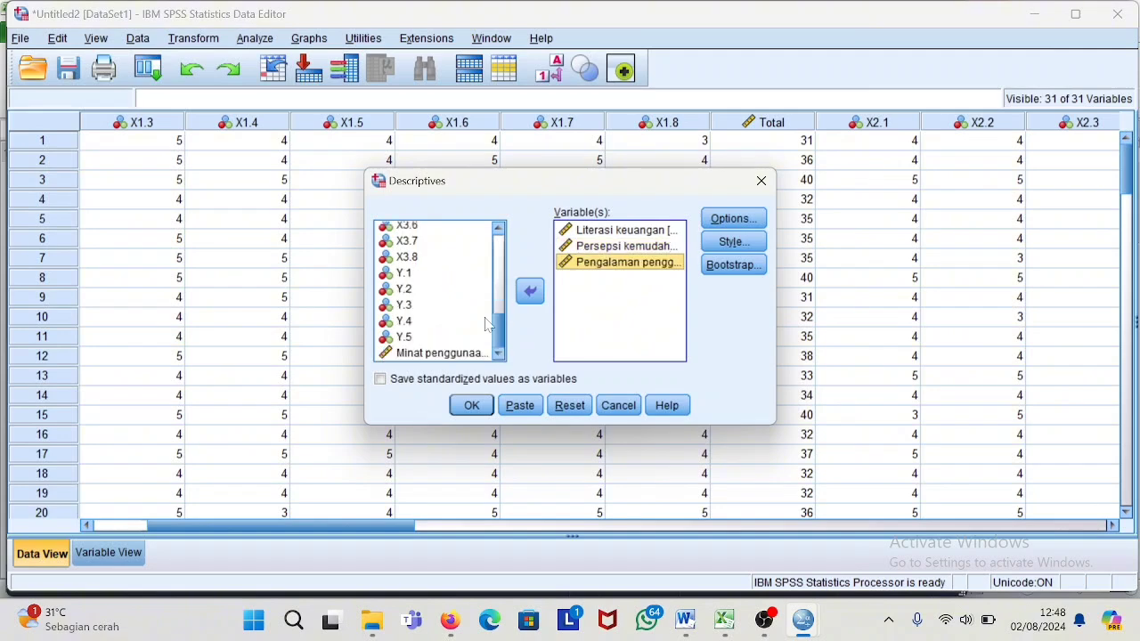
double_click(436, 353)
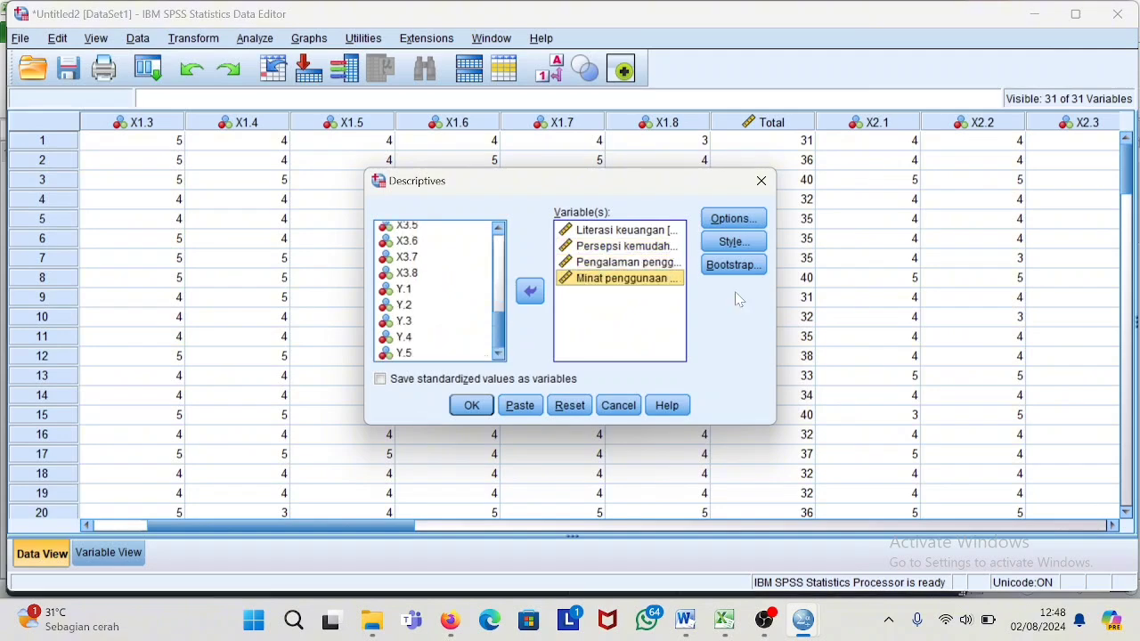
left_click(732, 219)
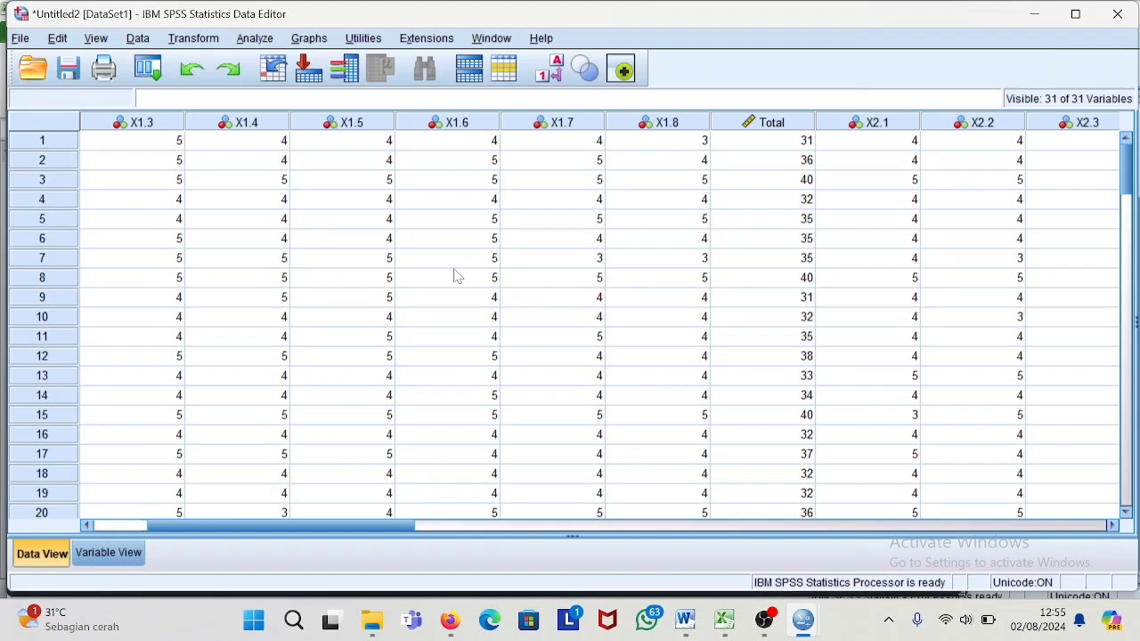
Step: Open the Bivariate Correlations analysis and look over its available variables
left_click(255, 39)
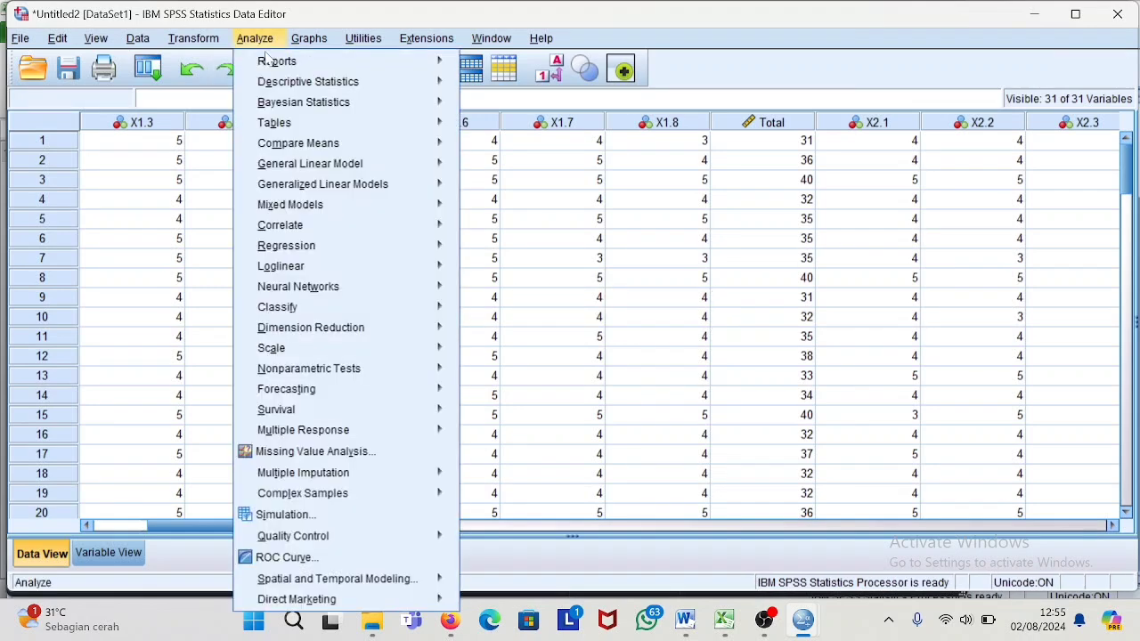
mouse_move(305, 230)
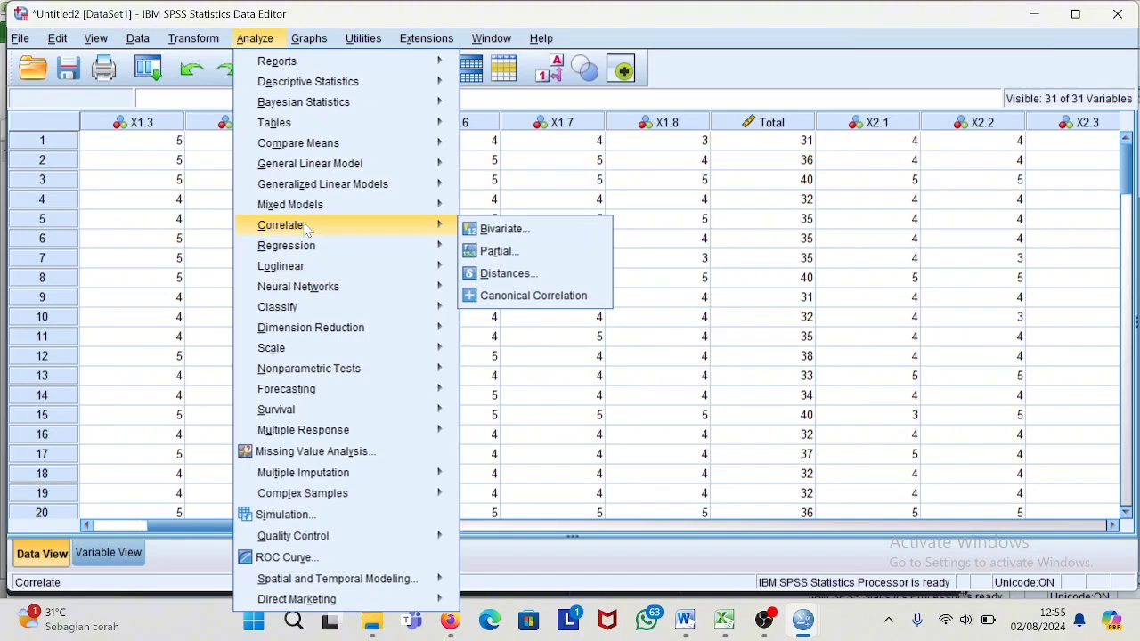
left_click(490, 229)
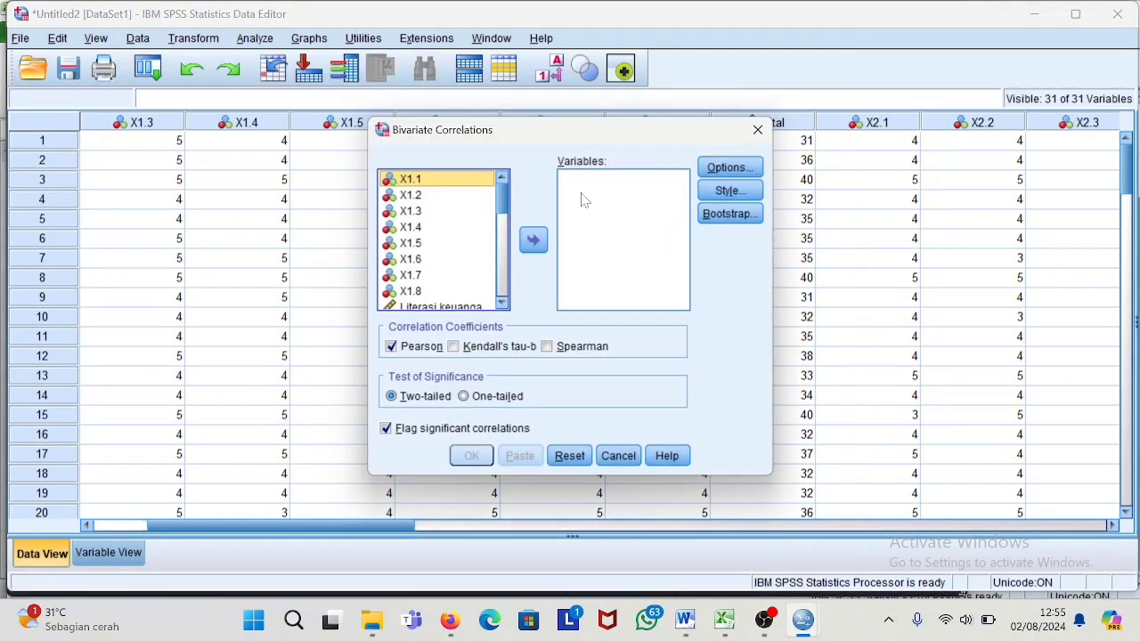
left_click(502, 303)
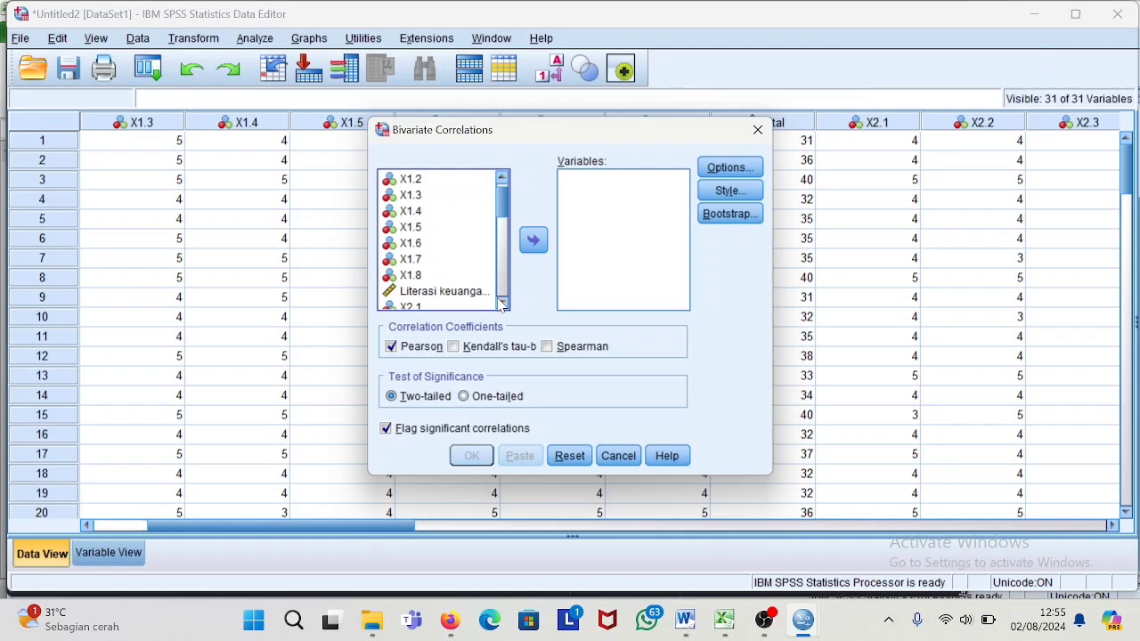
left_click(501, 177)
left_click(481, 181)
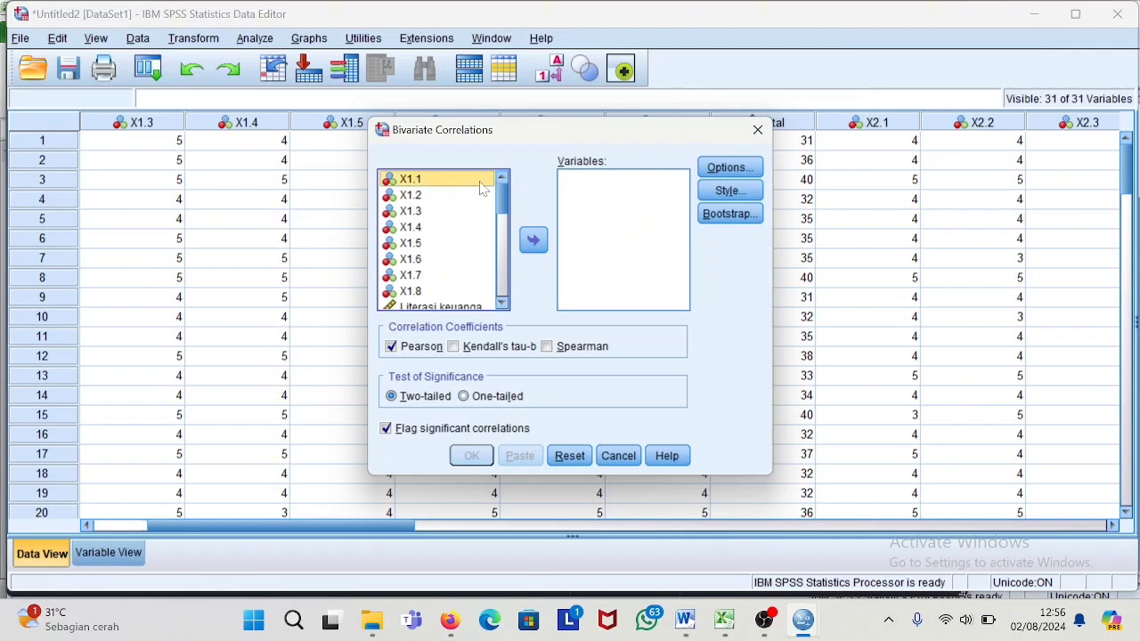
Step: Run the Pearson two-tailed correlation on X1.1 to X1.8 together with the total "Literasi keuangan"
double_click(481, 184)
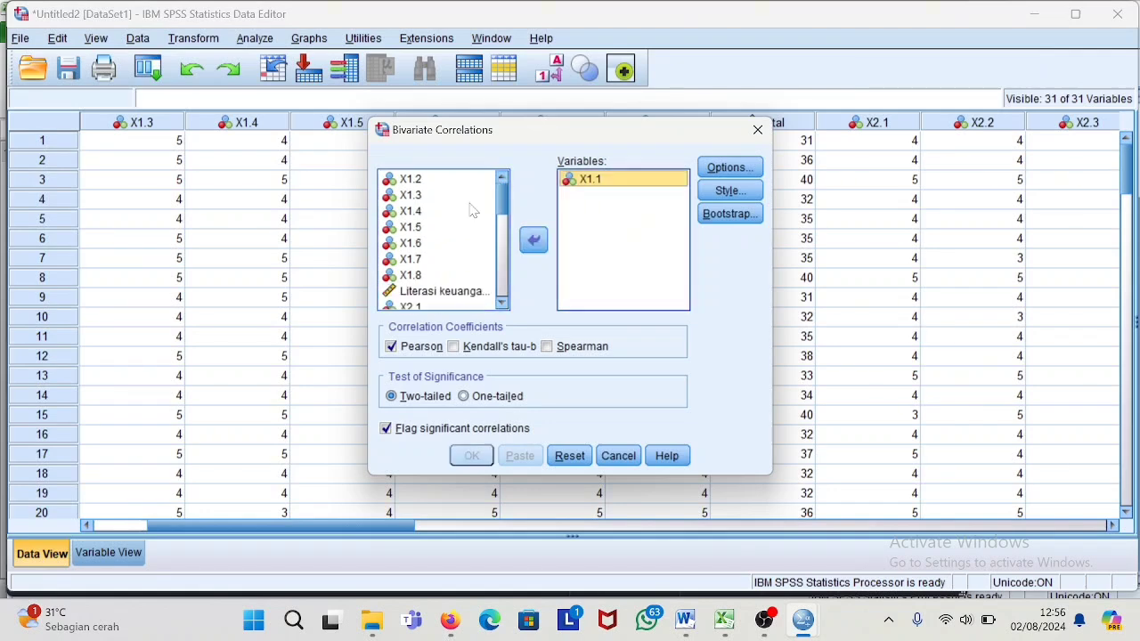
left_click(445, 179)
left_click(533, 240)
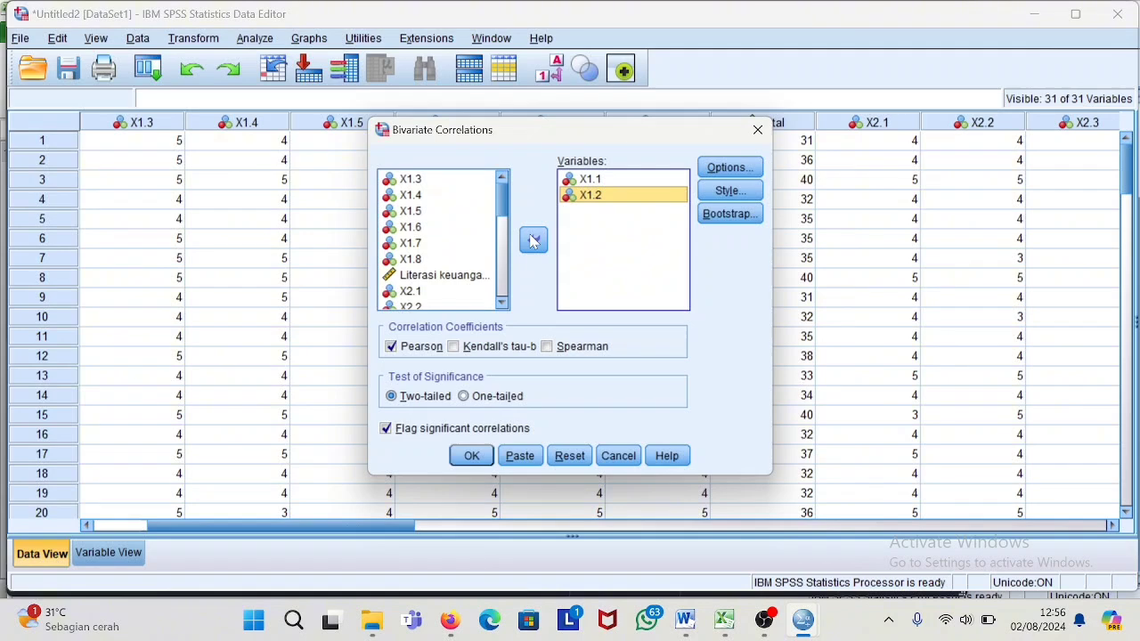
left_click(445, 180)
left_click(534, 240)
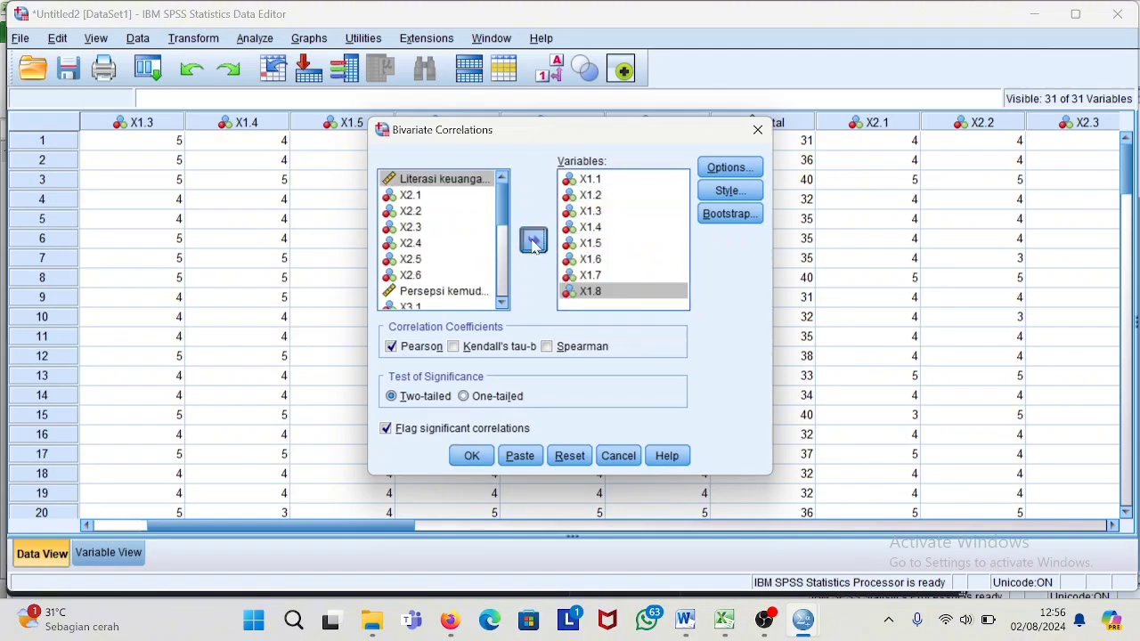
left_click(533, 241)
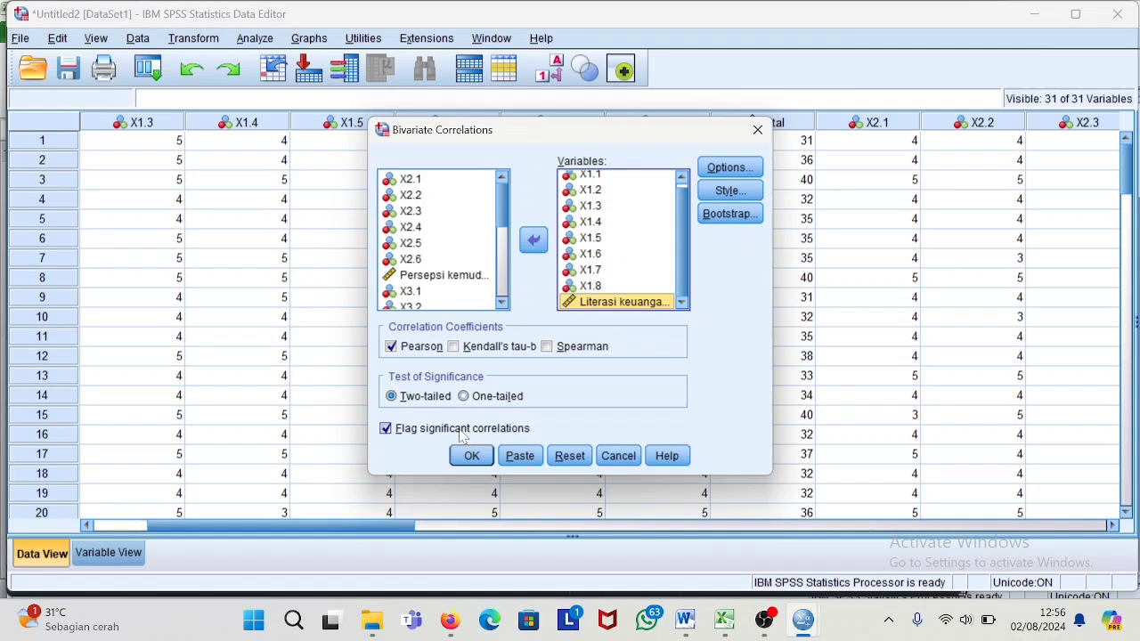
left_click(471, 456)
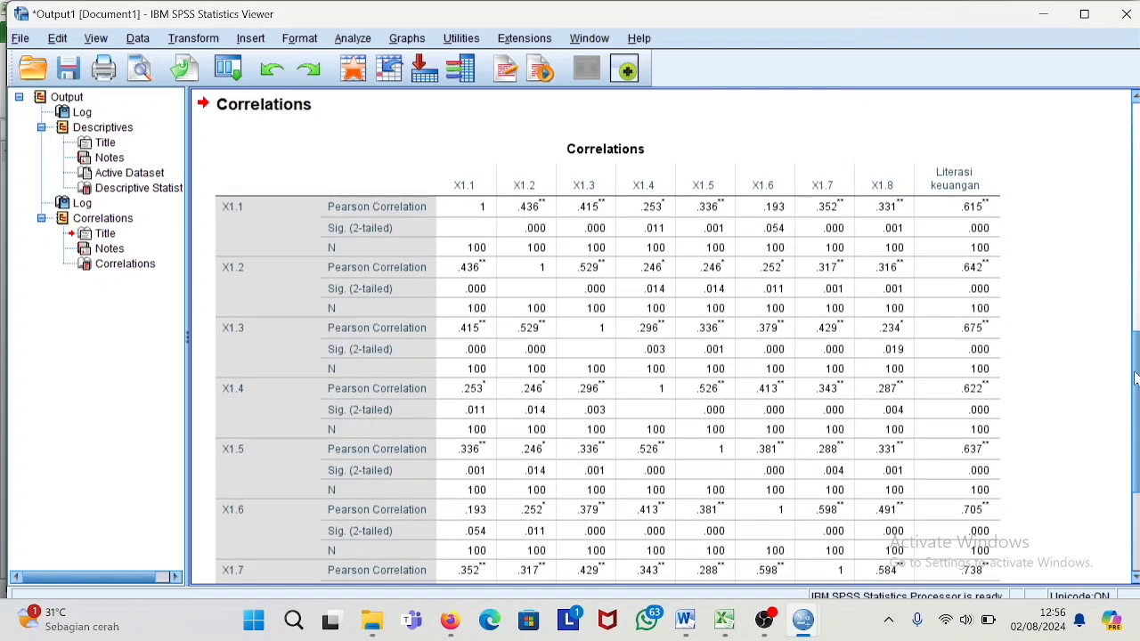
Step: Return from the X1 correlation output to the data set and bring up the available analyses
mouse_move(802, 621)
left_click(855, 530)
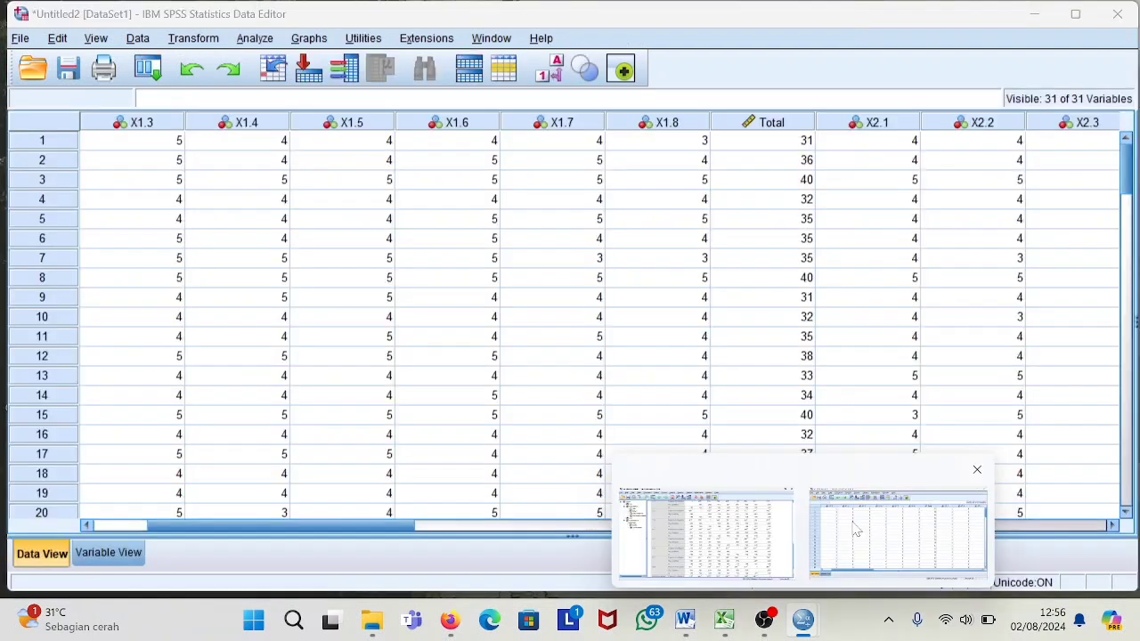
left_click(255, 38)
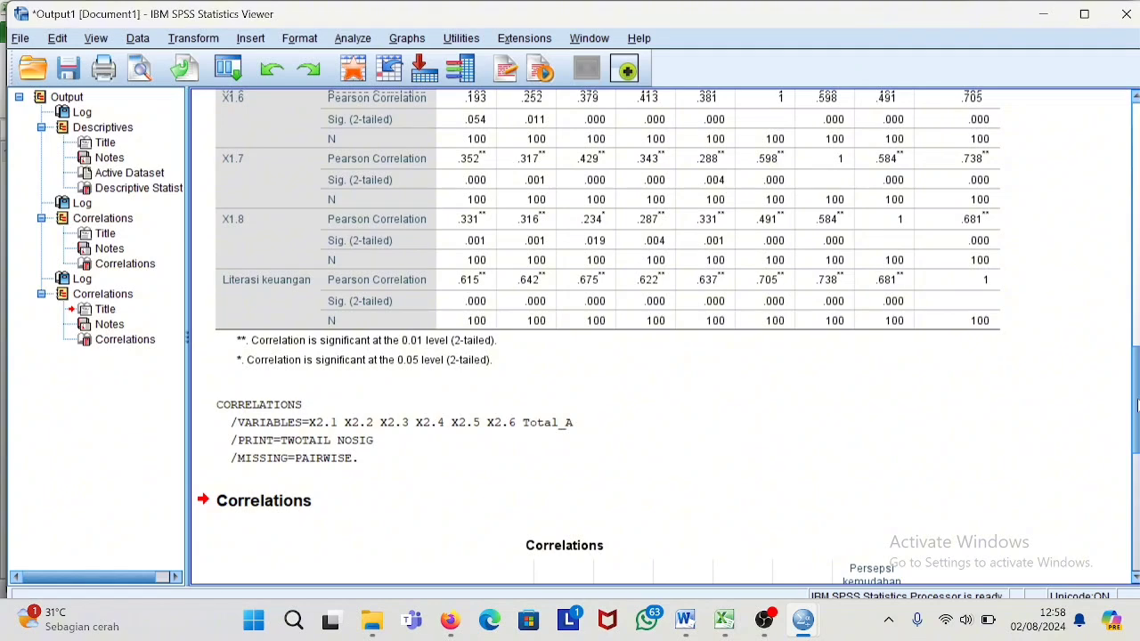
Step: Go from the X2 correlation output back to the data set and open the Reliability Analysis
scroll(1138, 405, "down", 5)
mouse_move(803, 621)
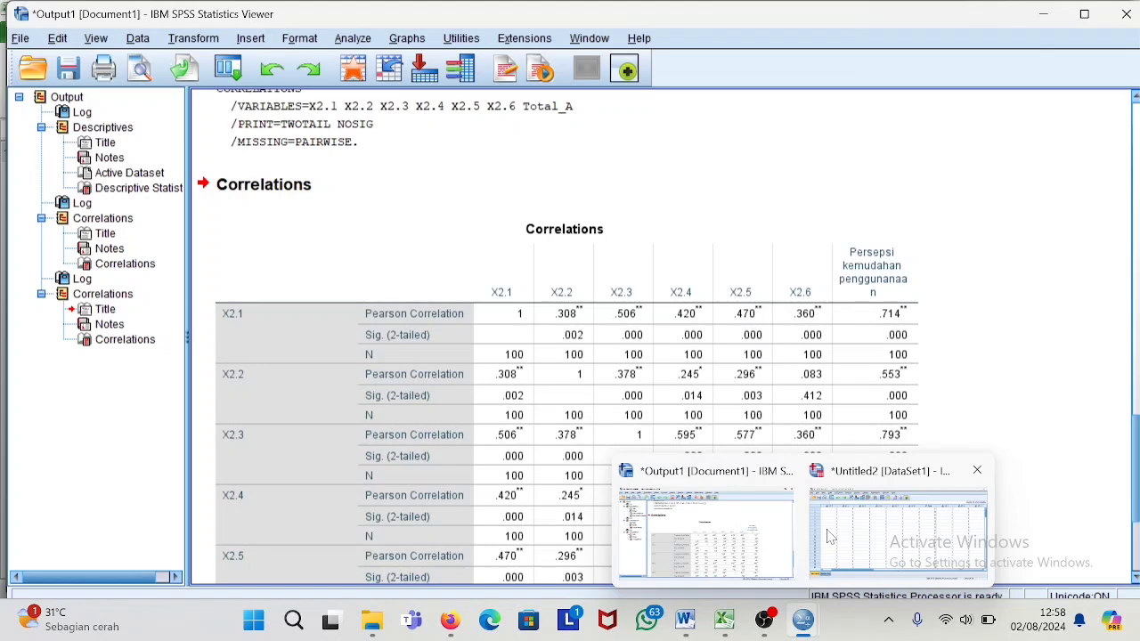
left_click(827, 536)
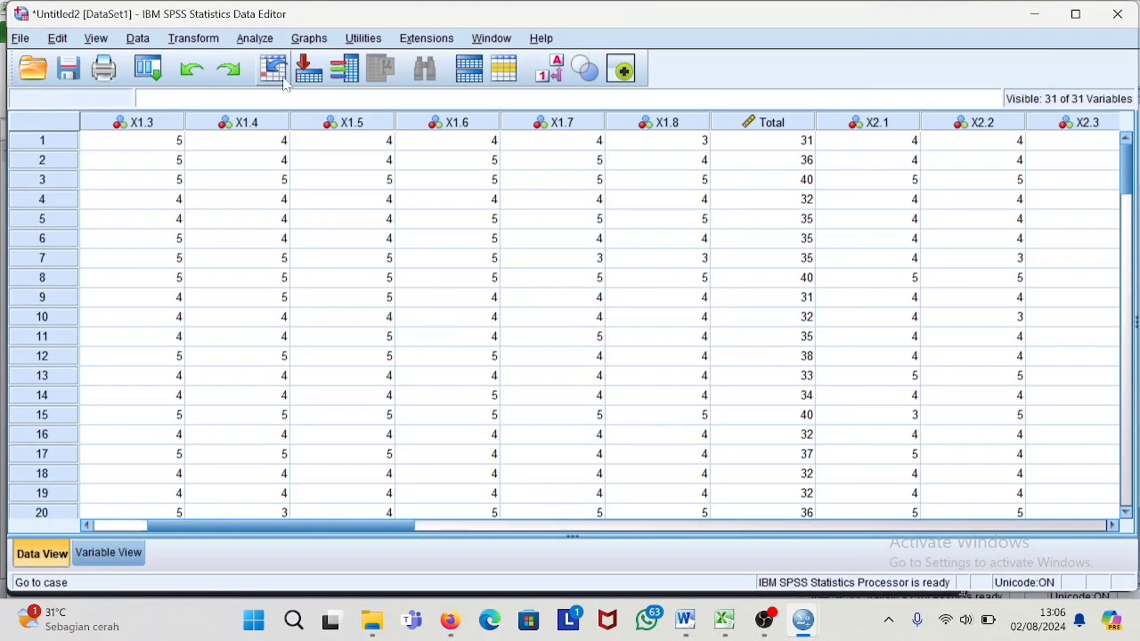
left_click(255, 38)
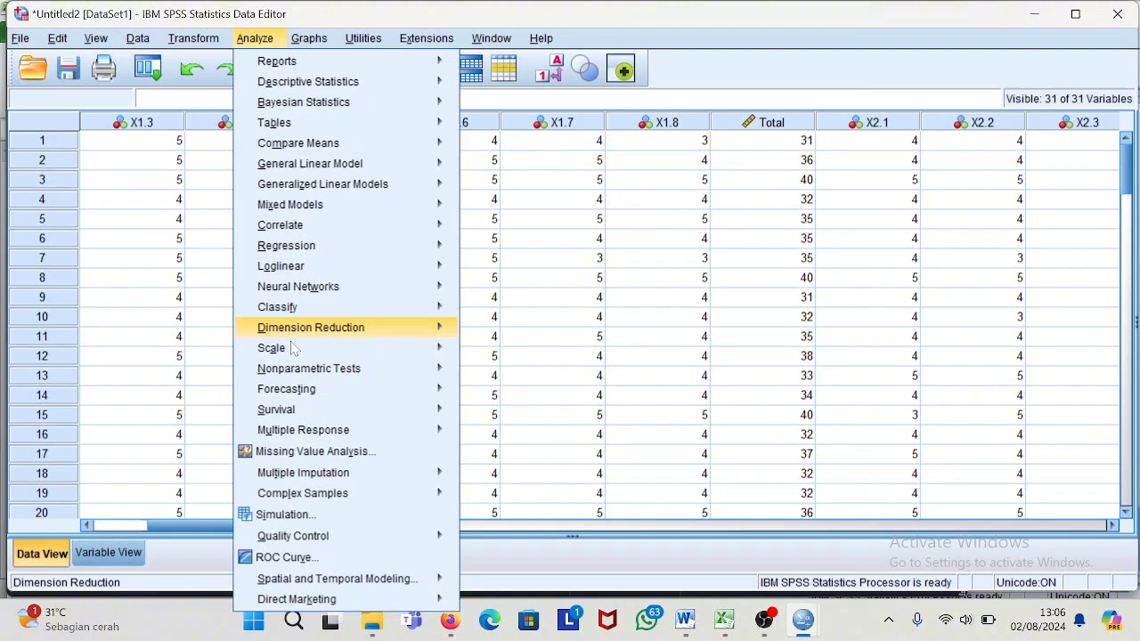
mouse_move(295, 352)
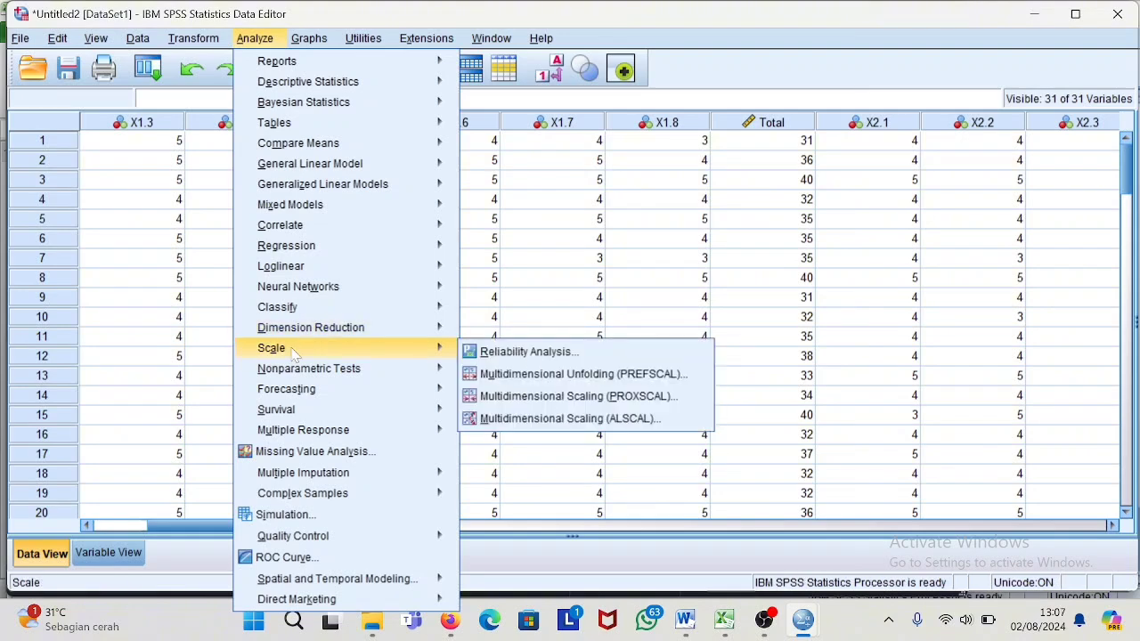
left_click(482, 354)
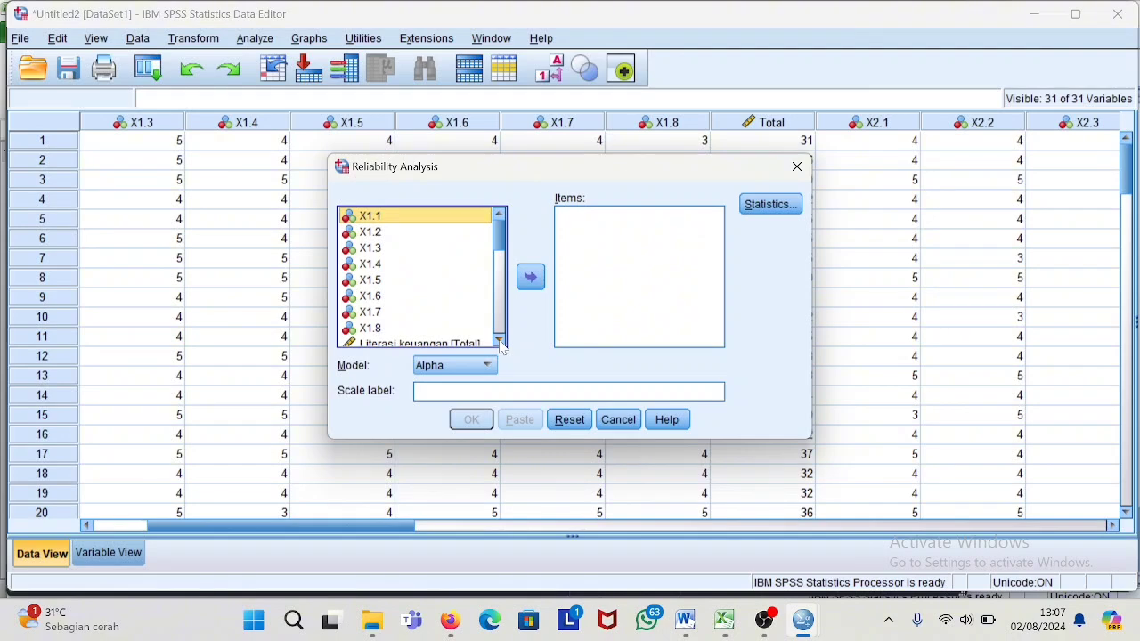
Step: Add X1.1, X1.2, X1.3 and X1.4 to the reliability items and open the statistics settings of the analysis
left_click(531, 280)
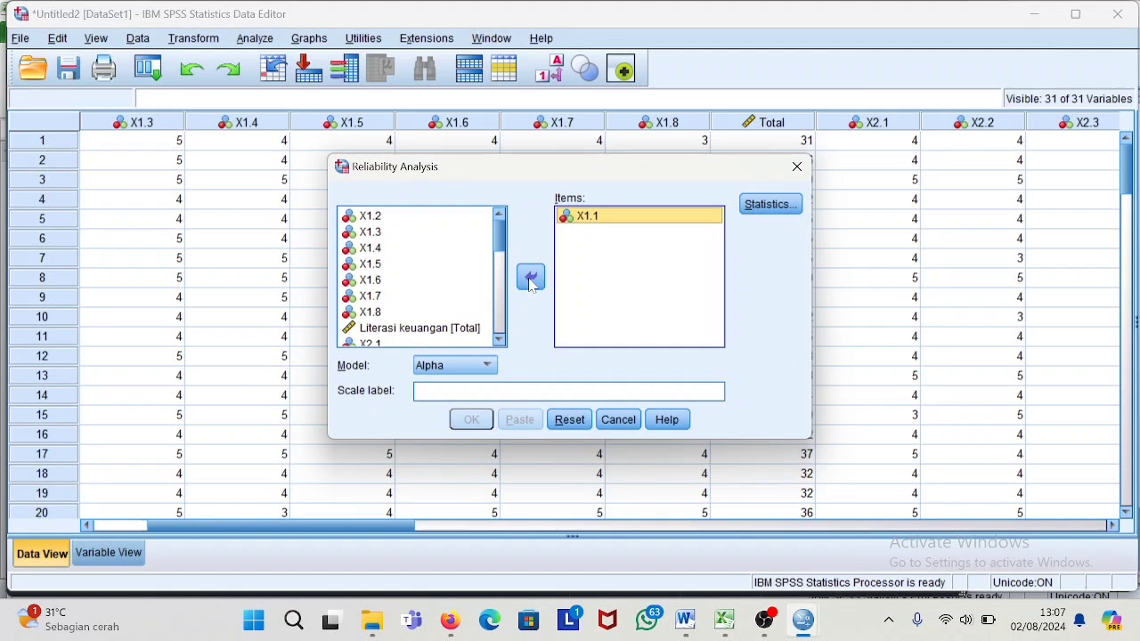
left_click(531, 283)
left_click(532, 283)
left_click(534, 284)
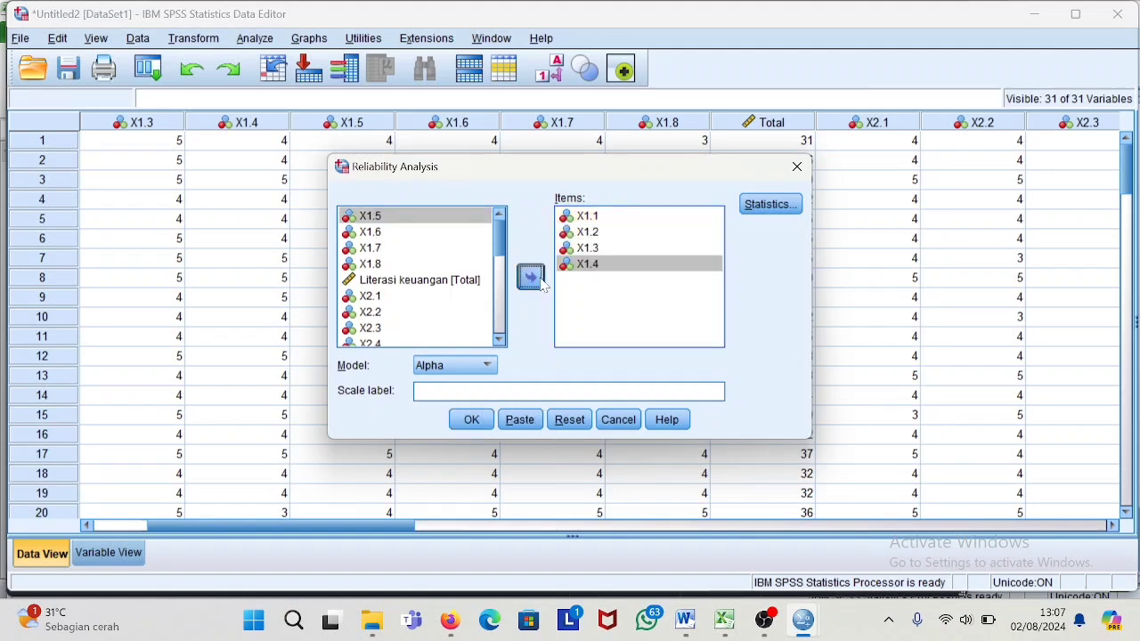
left_click(771, 204)
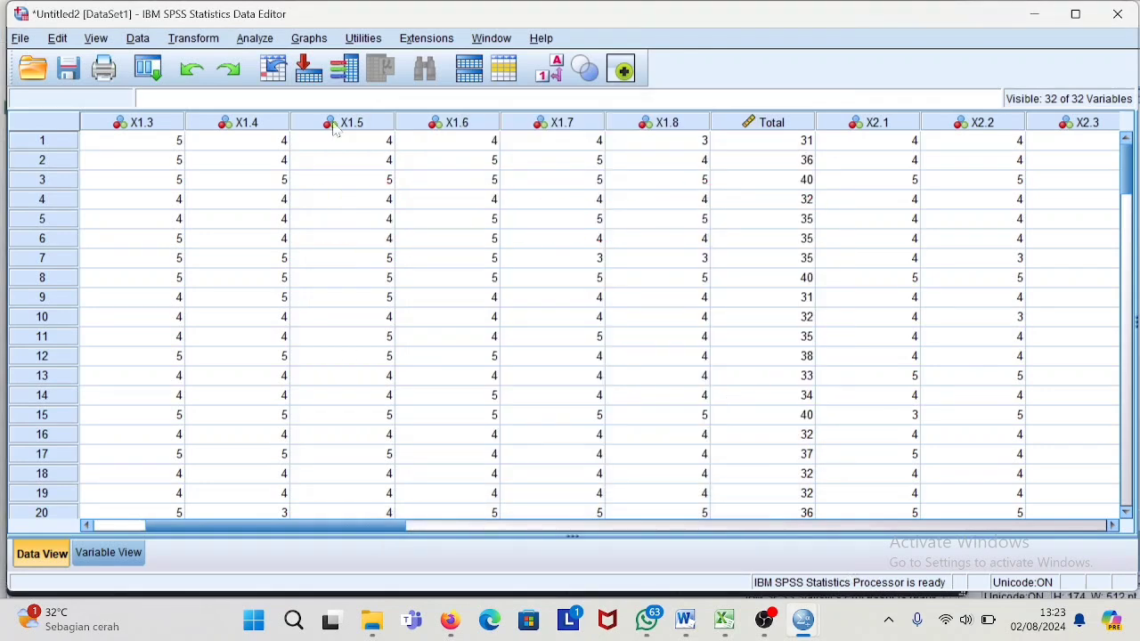
Step: Open the Linear Regression analysis and look through its list of available variables
left_click(254, 39)
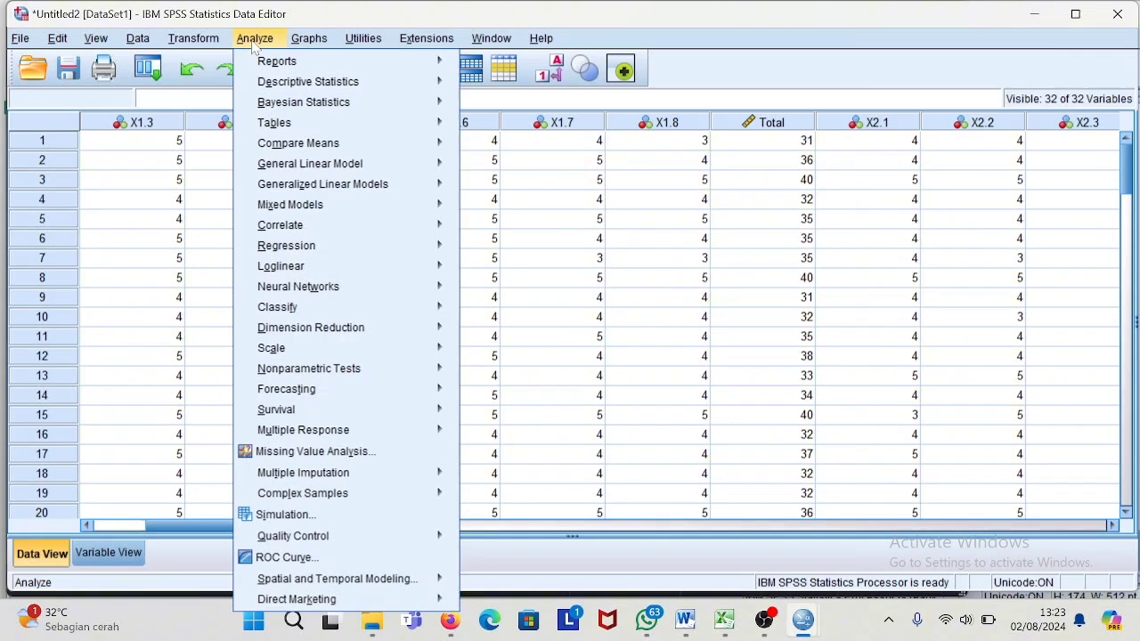
mouse_move(302, 253)
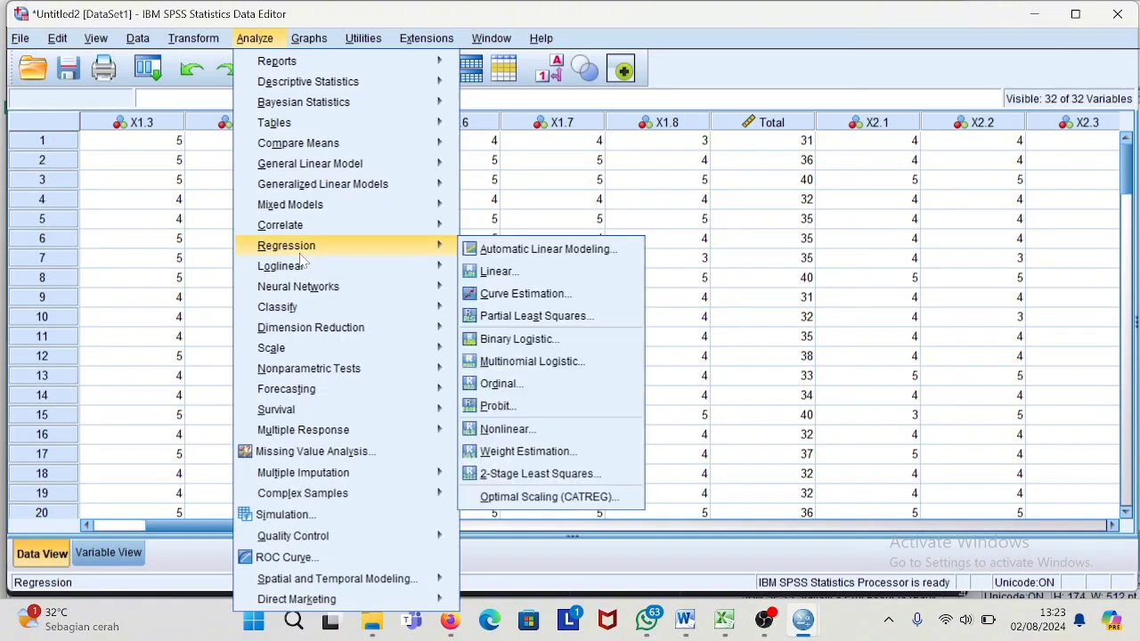
left_click(499, 271)
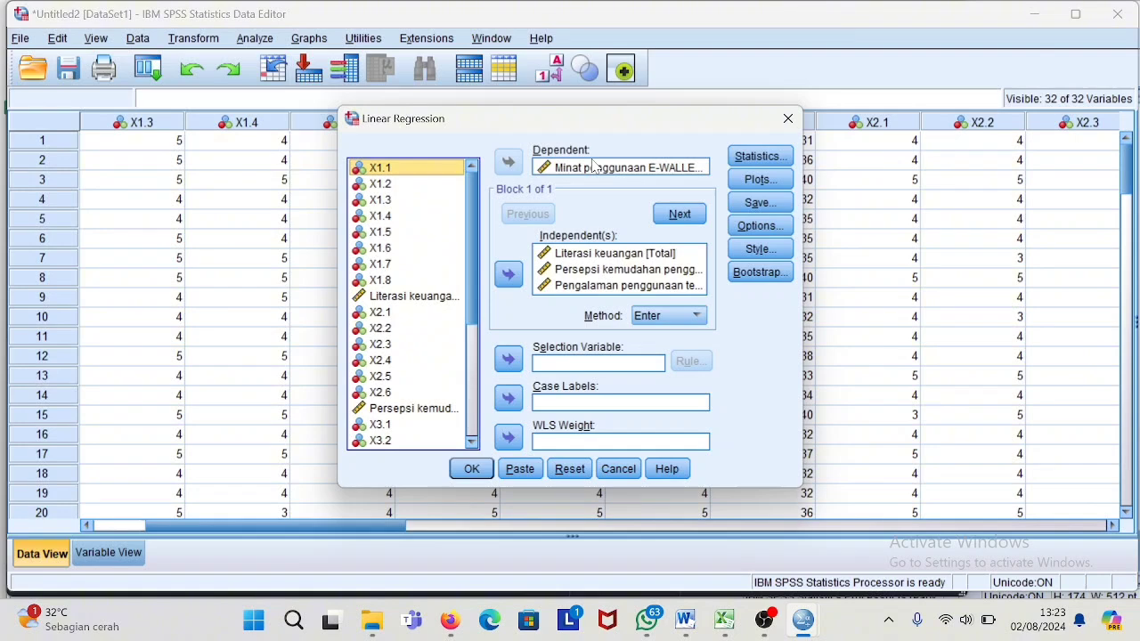
scroll(474, 445, "down", 5)
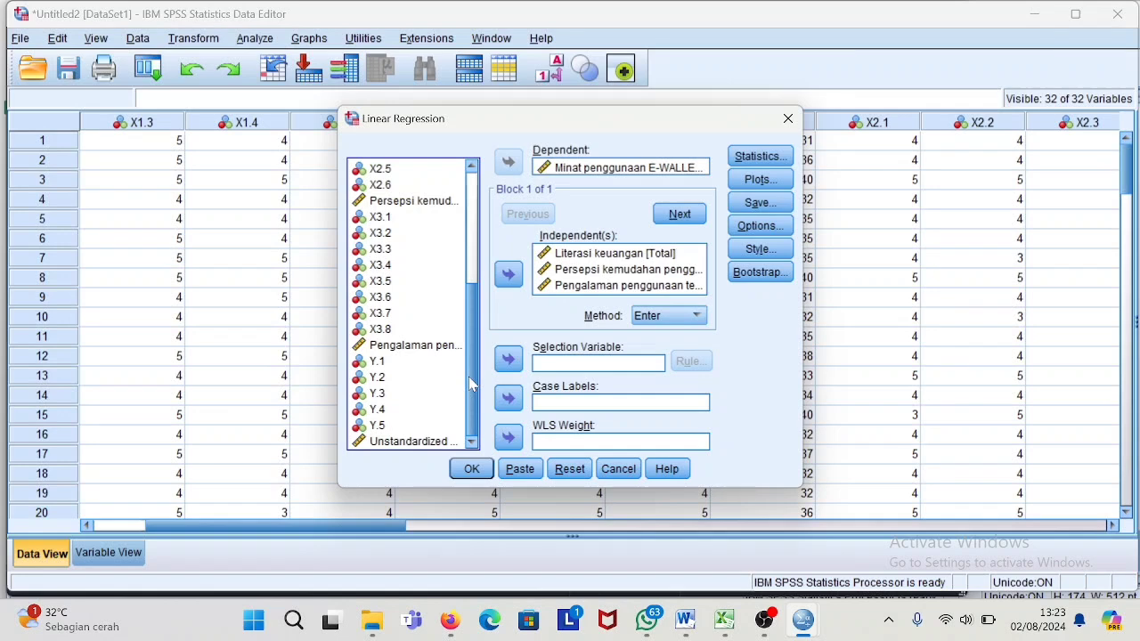
left_click(476, 169)
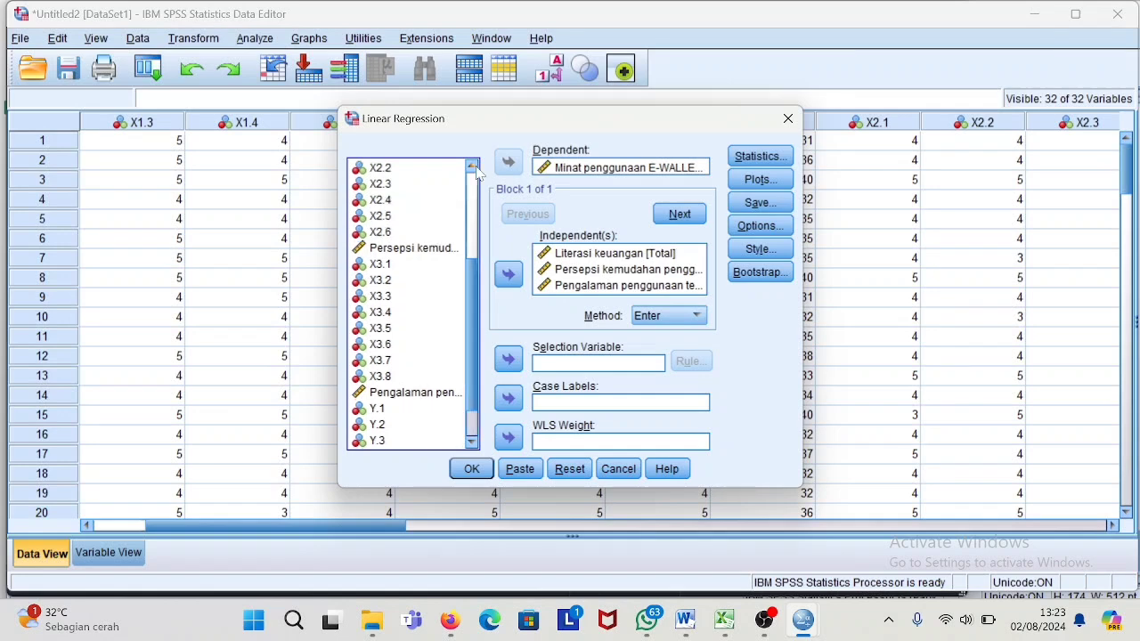
scroll(478, 173, "up", 4)
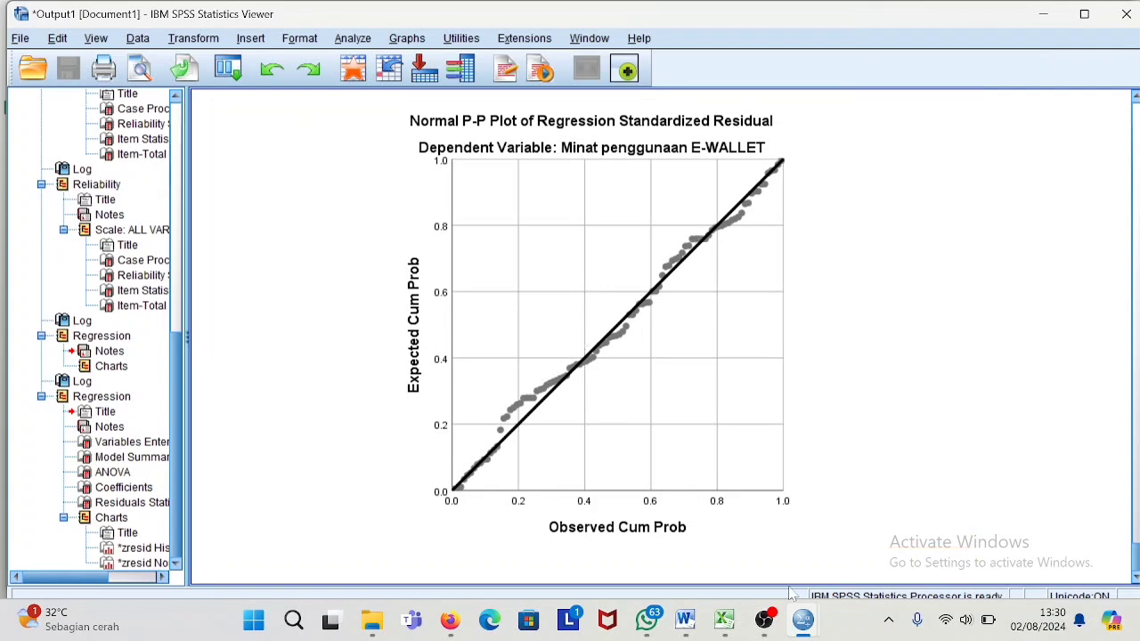
Step: Return from the regression charts to the data set and open the legacy One-Sample Kolmogorov-Smirnov test
mouse_move(802, 621)
left_click(904, 522)
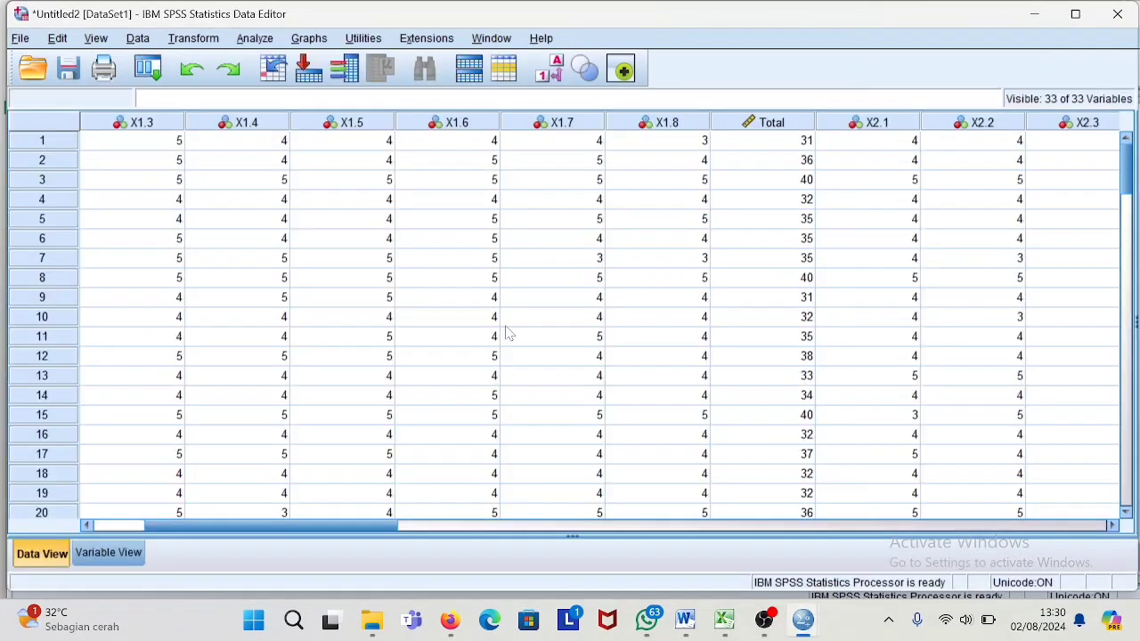
left_click(257, 39)
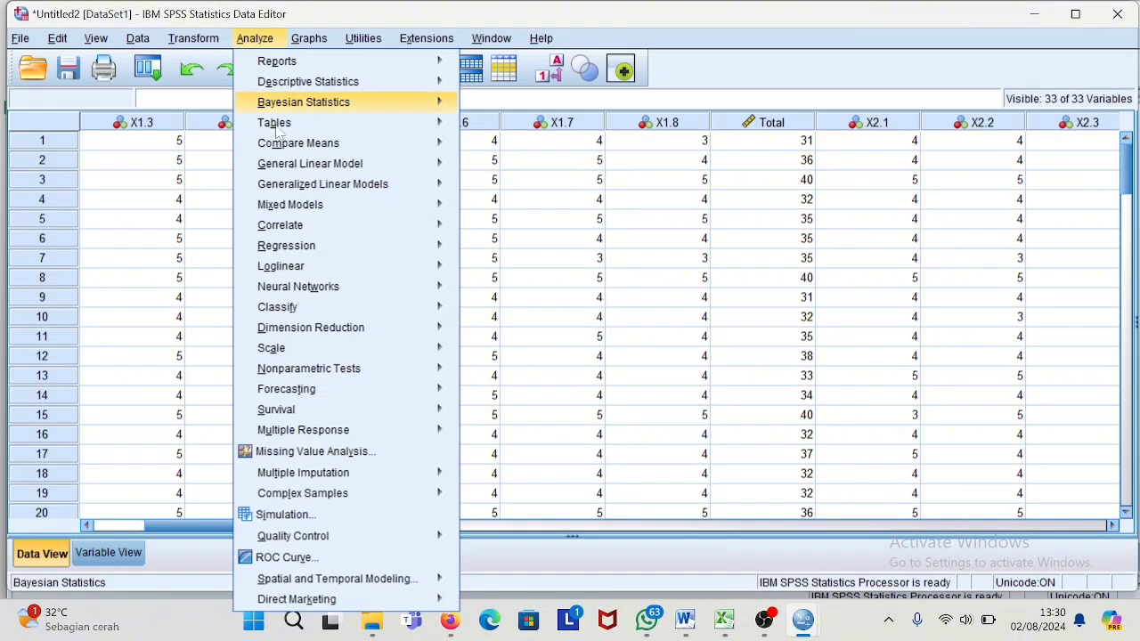
mouse_move(303, 370)
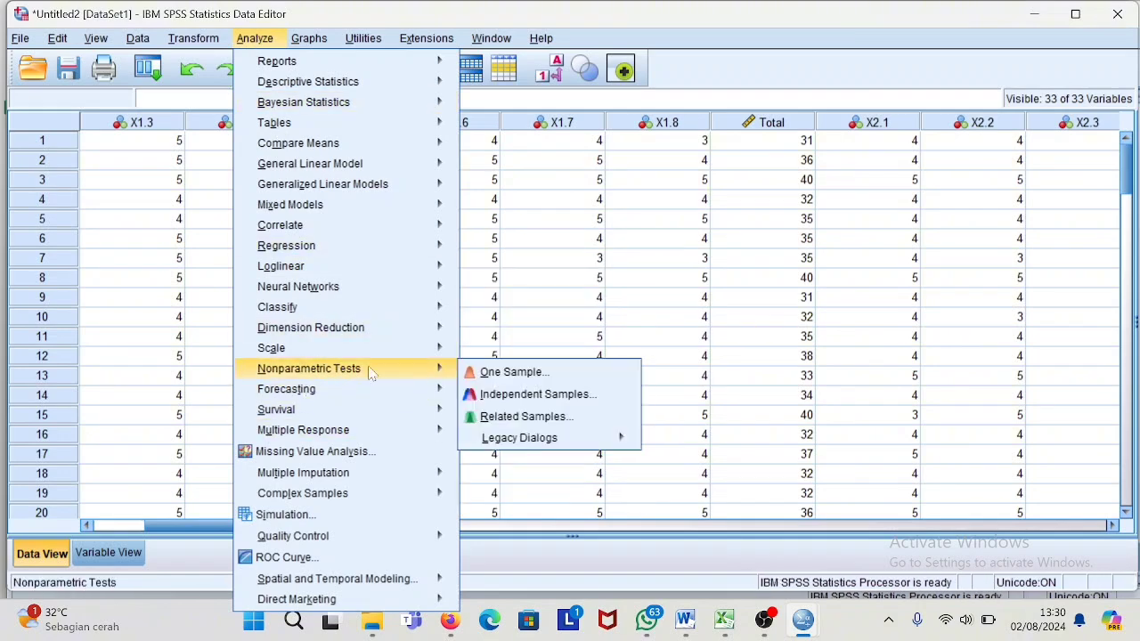
mouse_move(506, 441)
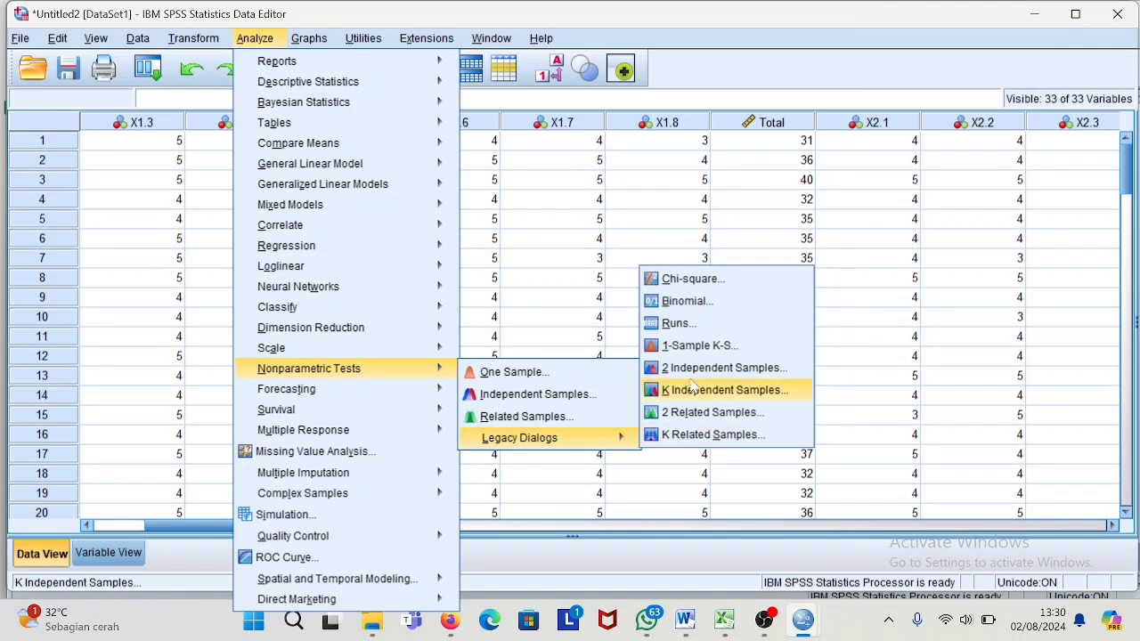
left_click(699, 345)
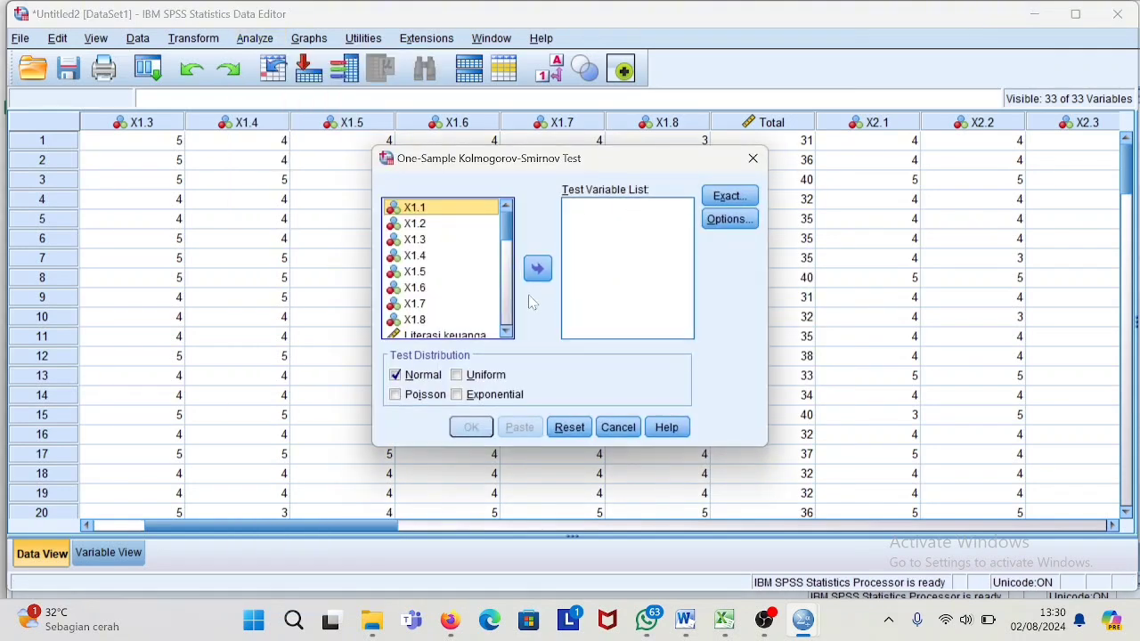
Step: Add the last Unstandardized Residual variable (RES_2) to the test variables and run the Kolmogorov-Smirnov test against the Normal distribution
left_click(506, 333)
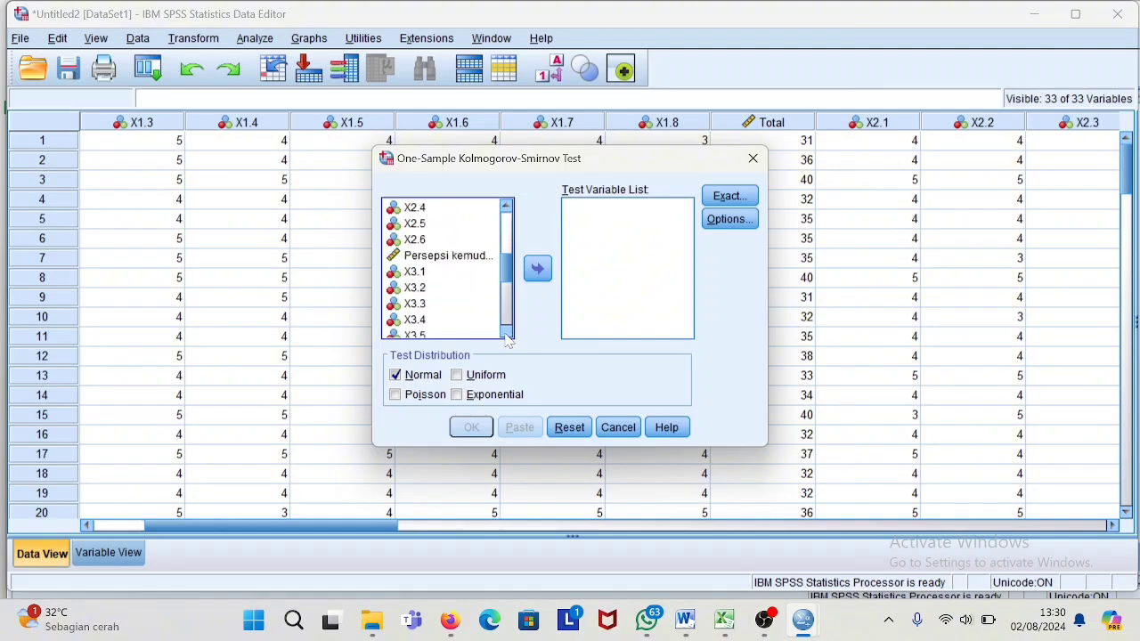
scroll(506, 339, "down", 5)
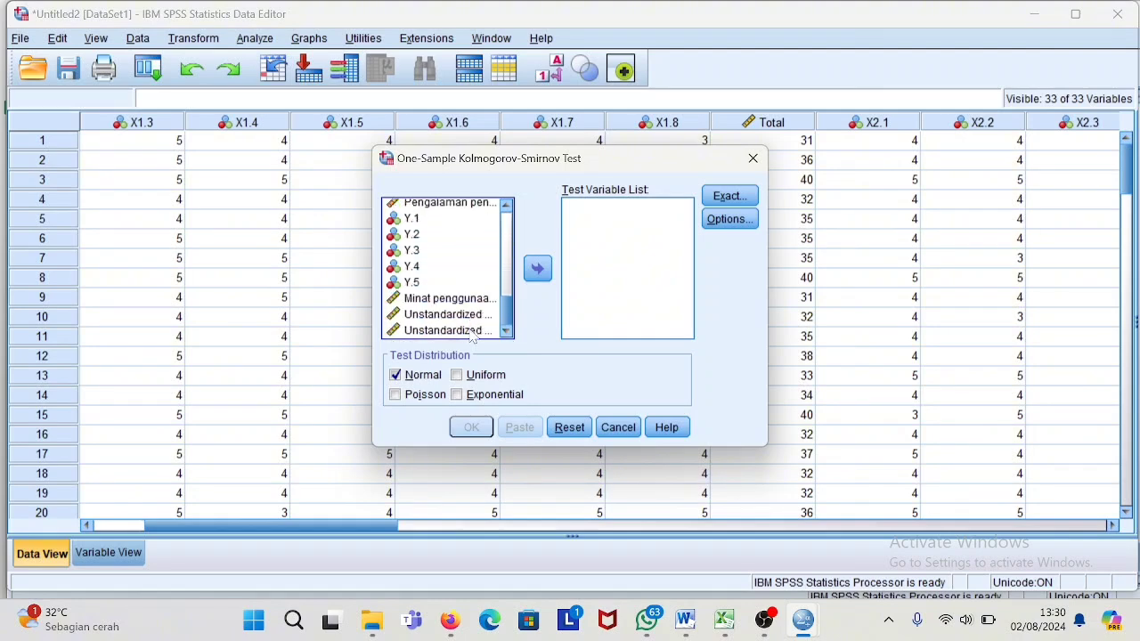
left_click(473, 335)
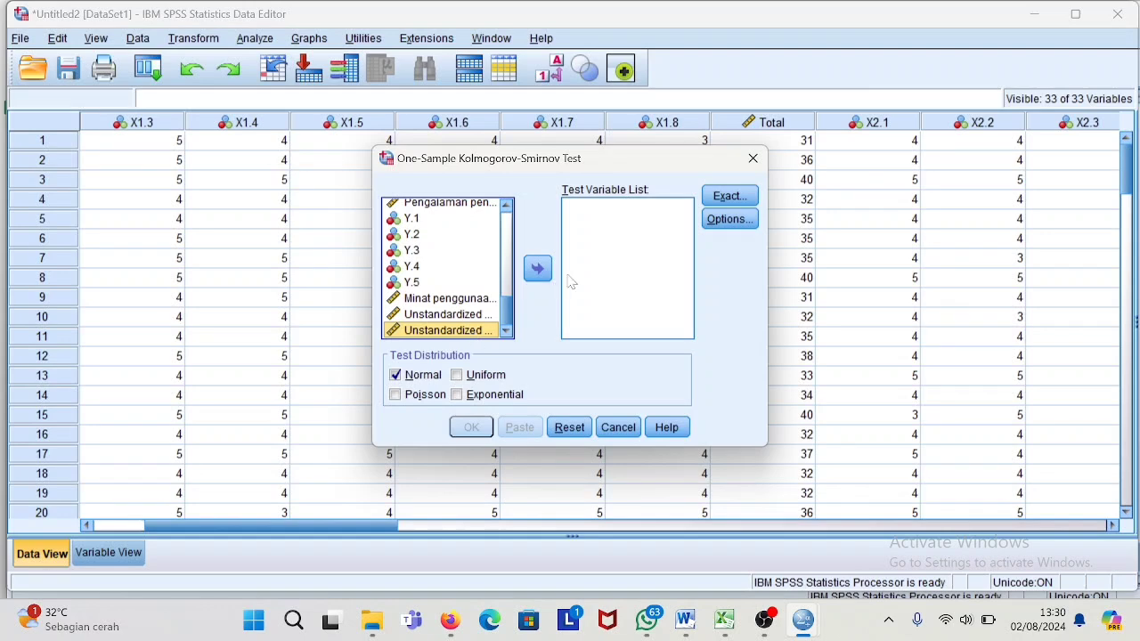
left_click(538, 268)
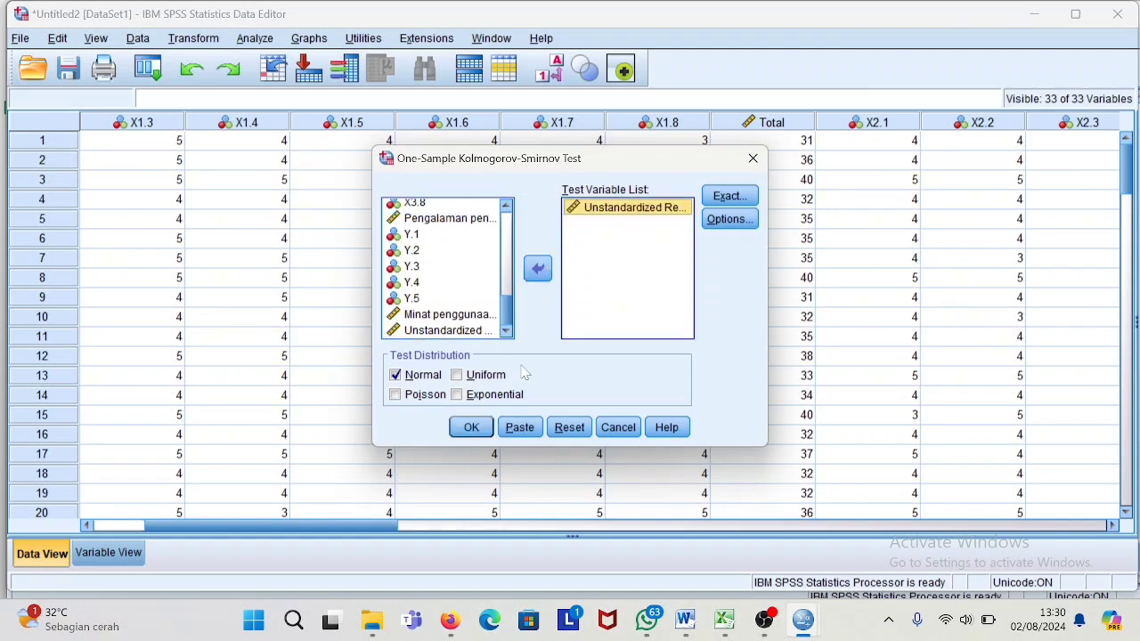
left_click(460, 432)
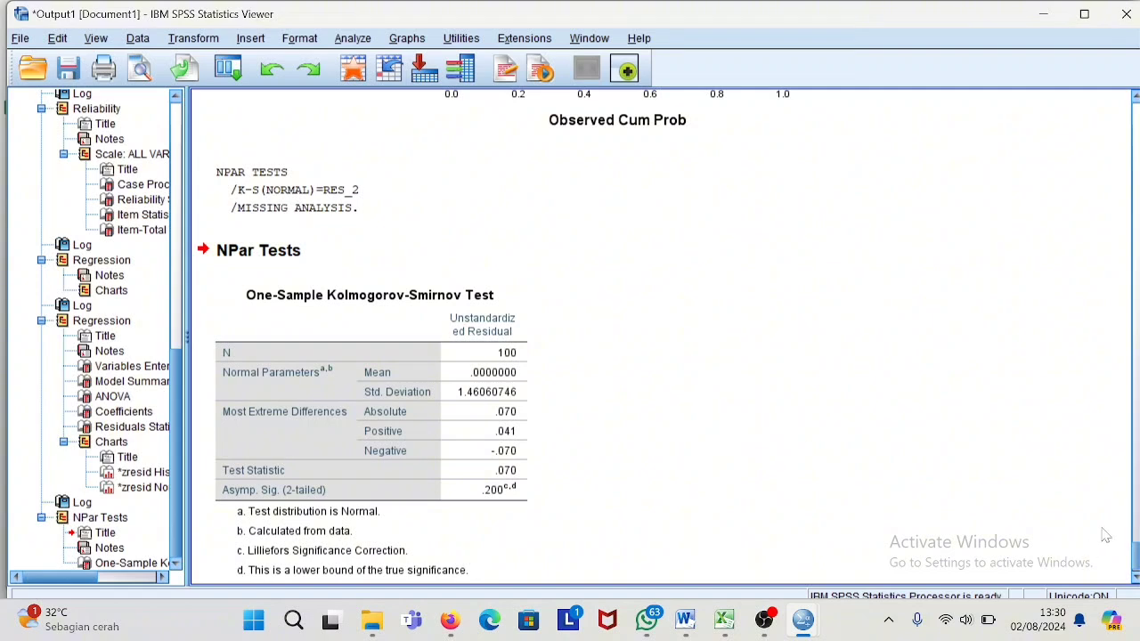
left_click(388, 469)
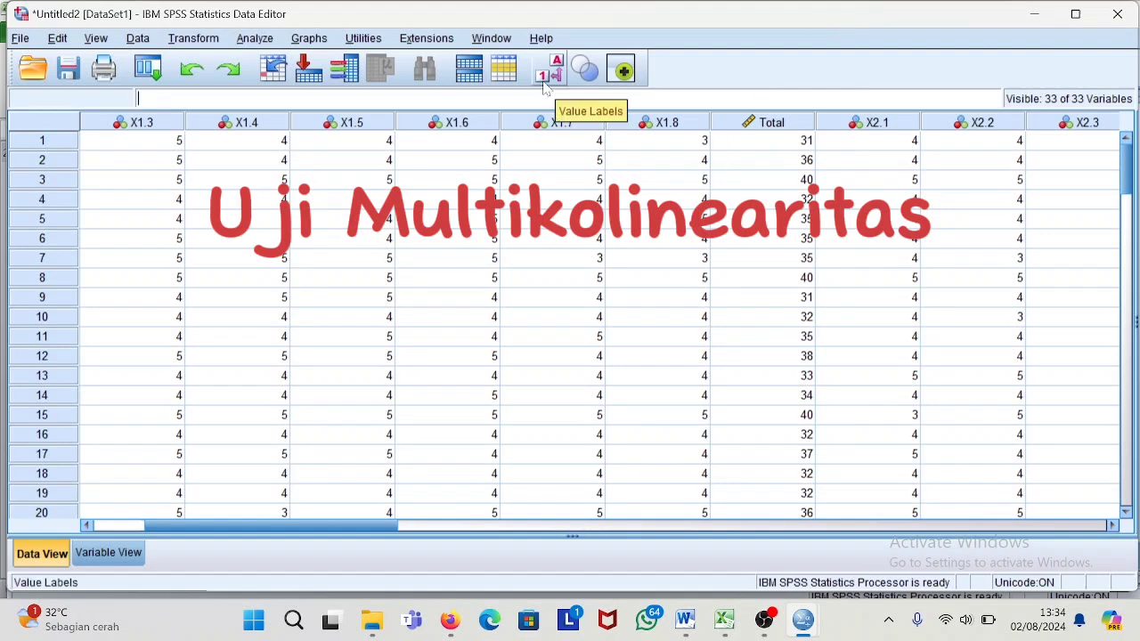
Step: Open Linear Regression and set its statistics to only Covariance matrix and Collinearity diagnostics, without Estimates and Model fit
left_click(254, 39)
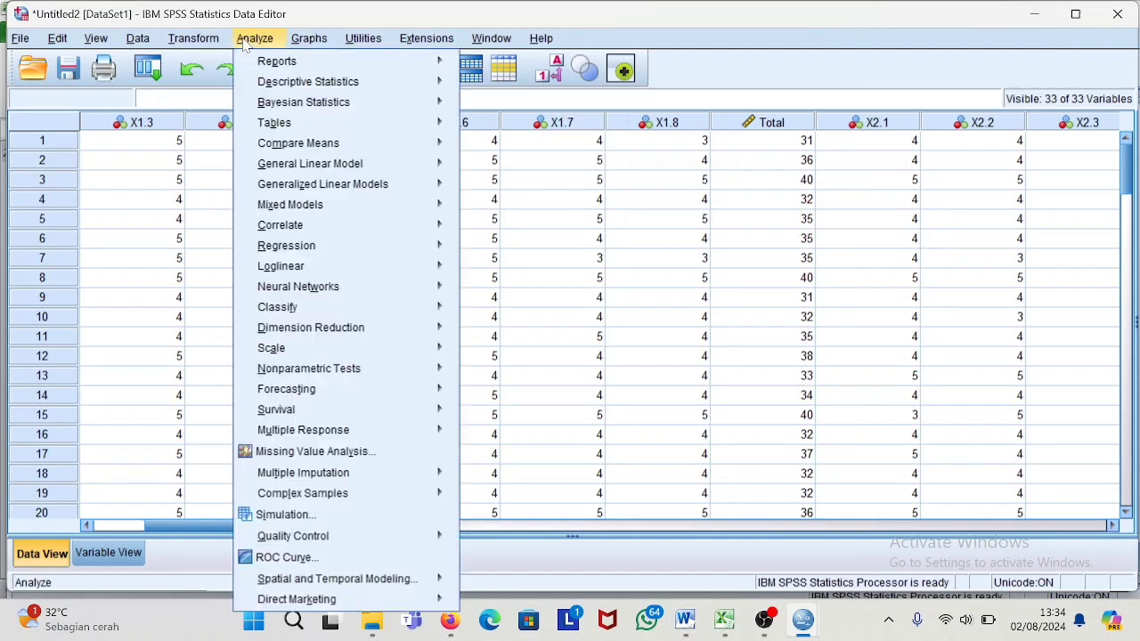
mouse_move(290, 254)
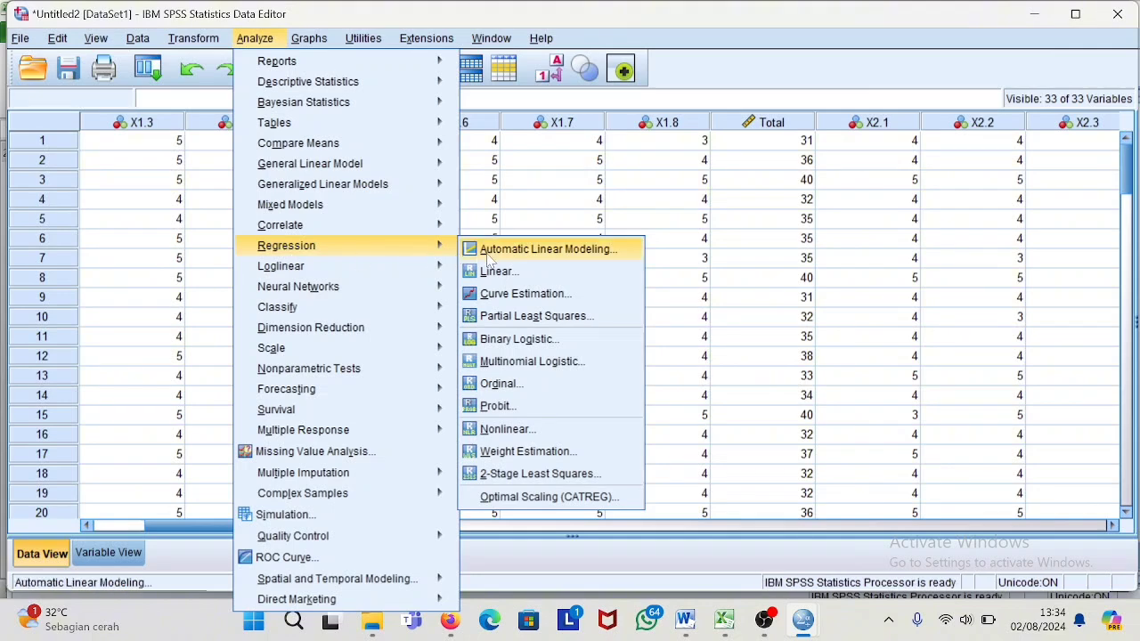
left_click(500, 282)
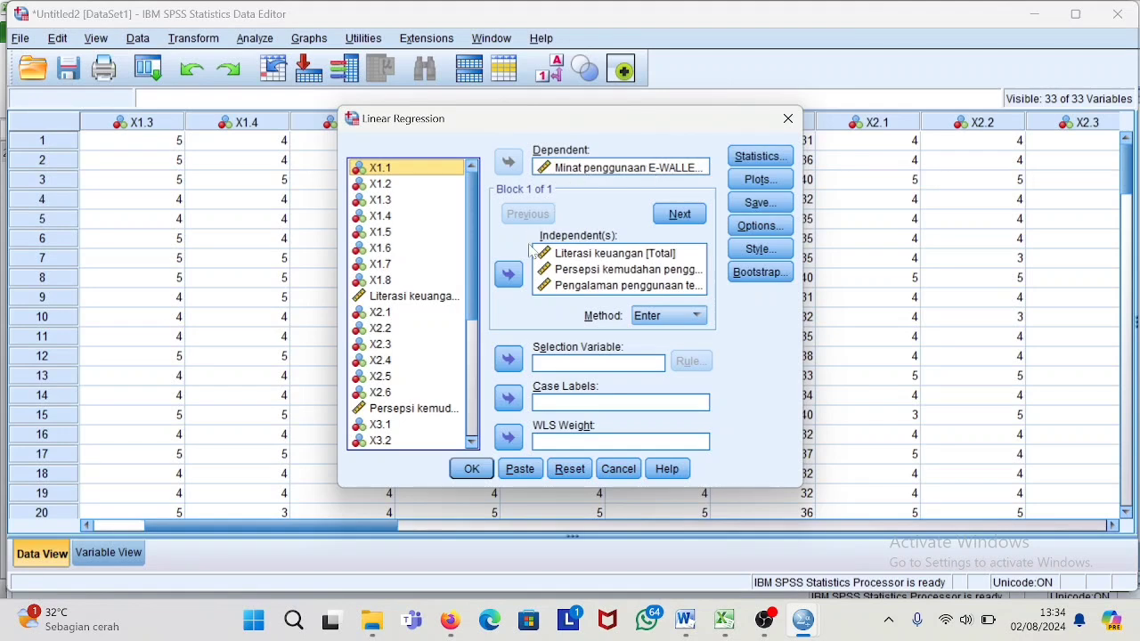
left_click(755, 157)
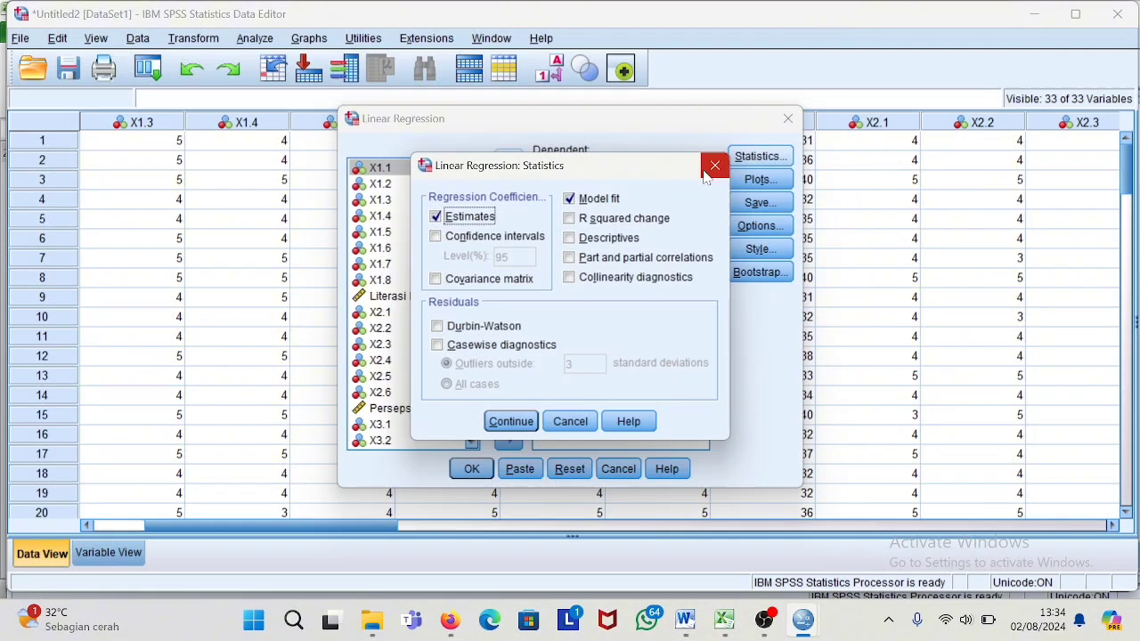
left_click(571, 200)
left_click(474, 216)
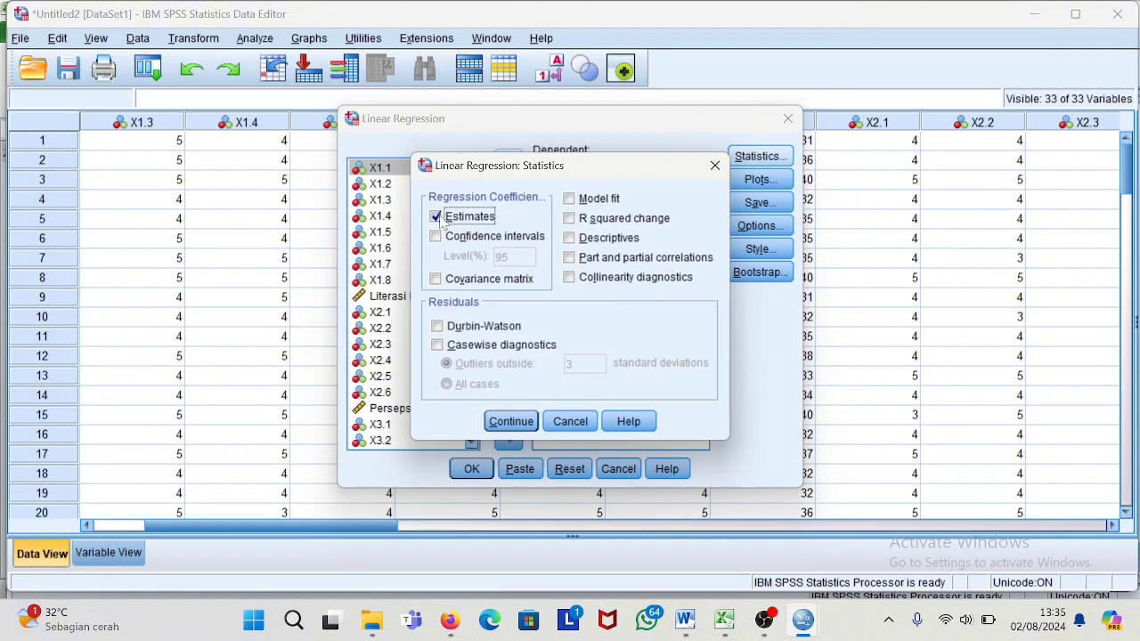
left_click(435, 279)
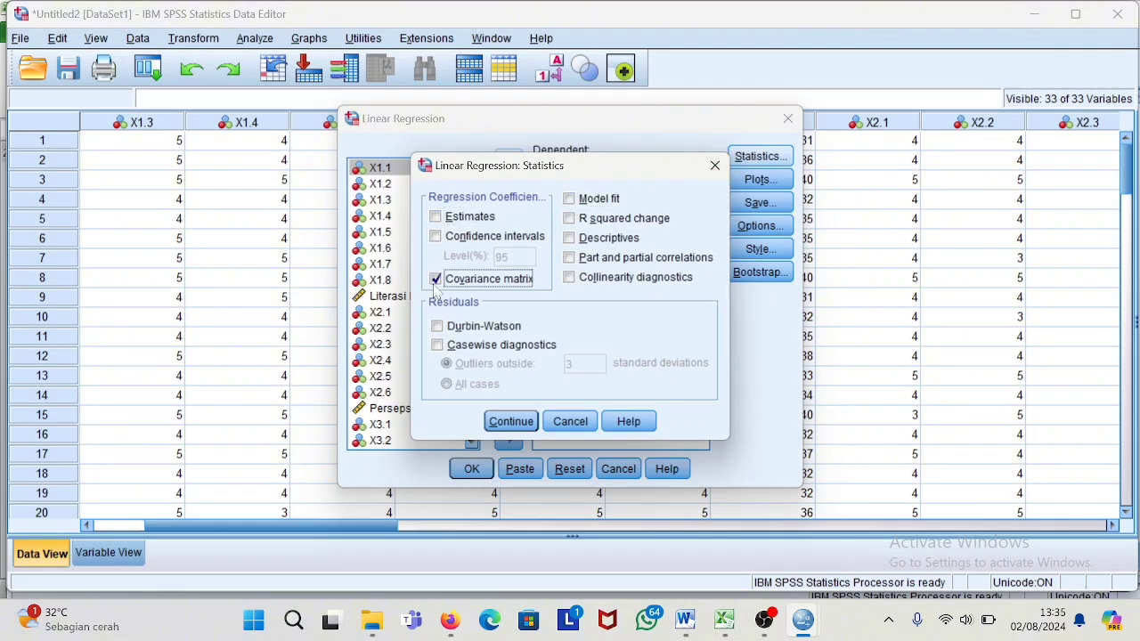
left_click(571, 279)
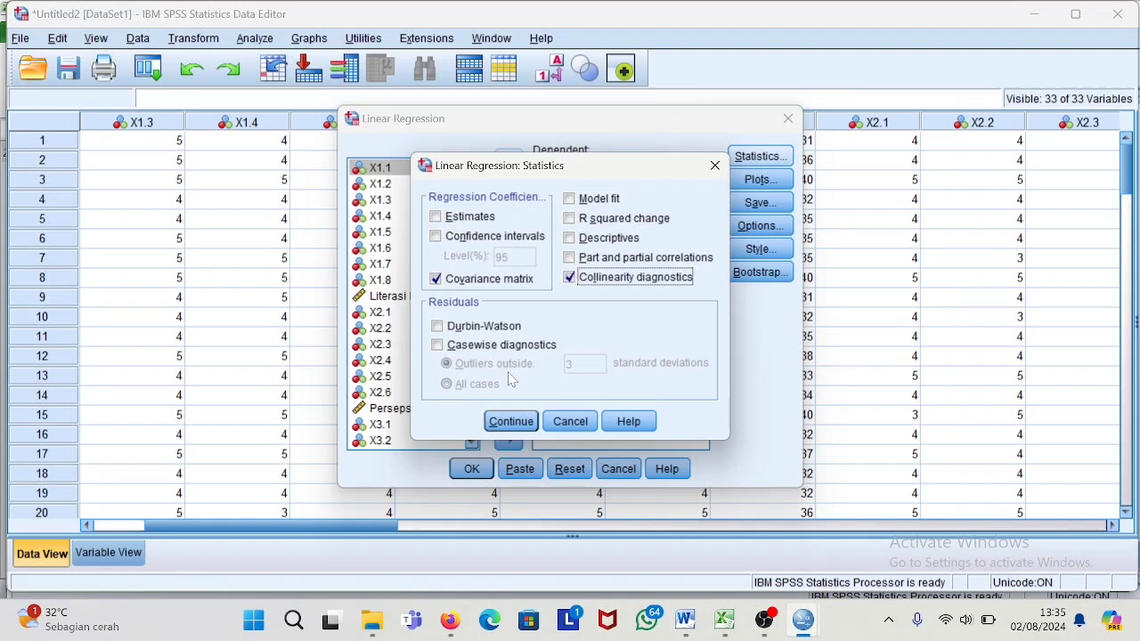
left_click(508, 423)
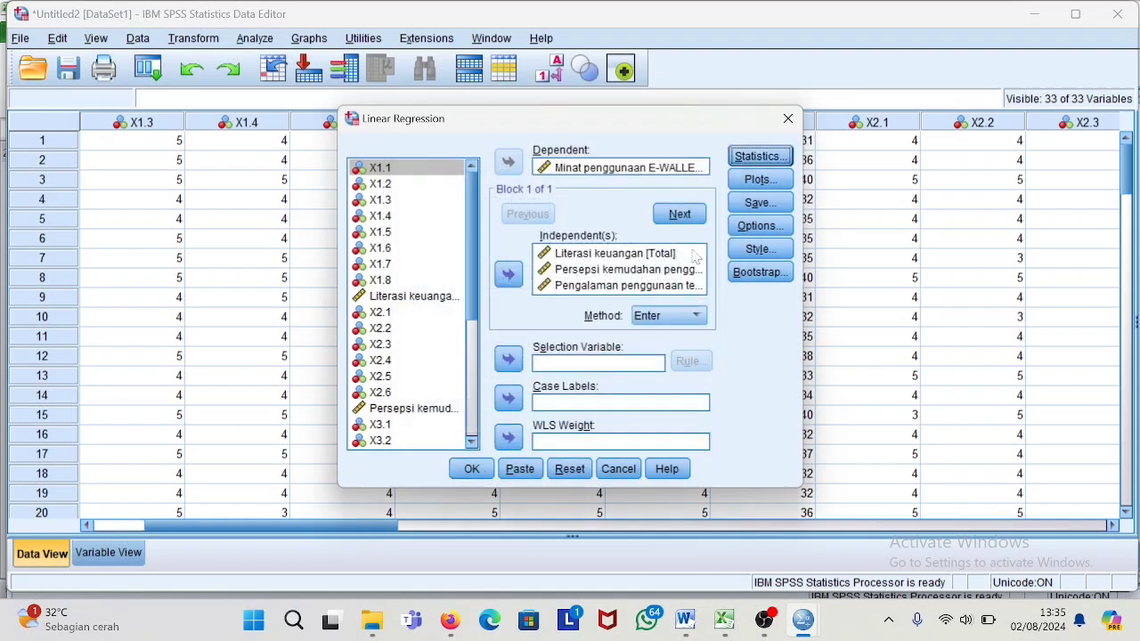
Step: Turn off the histogram and normal probability plot of the standardized residuals for the regression
left_click(749, 183)
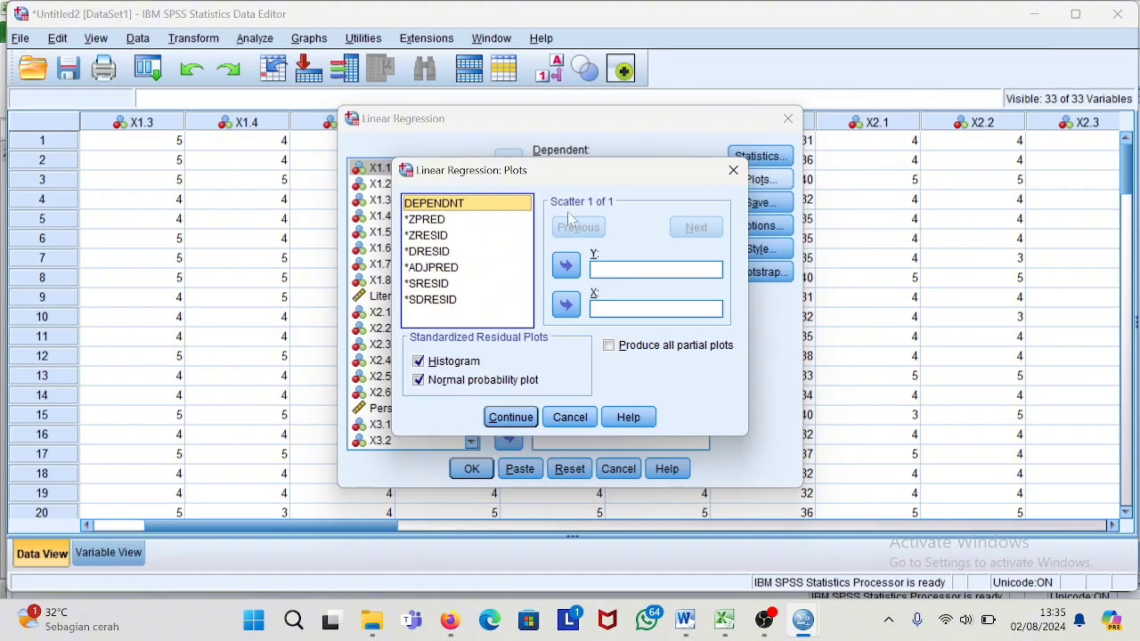
left_click(426, 362)
left_click(418, 382)
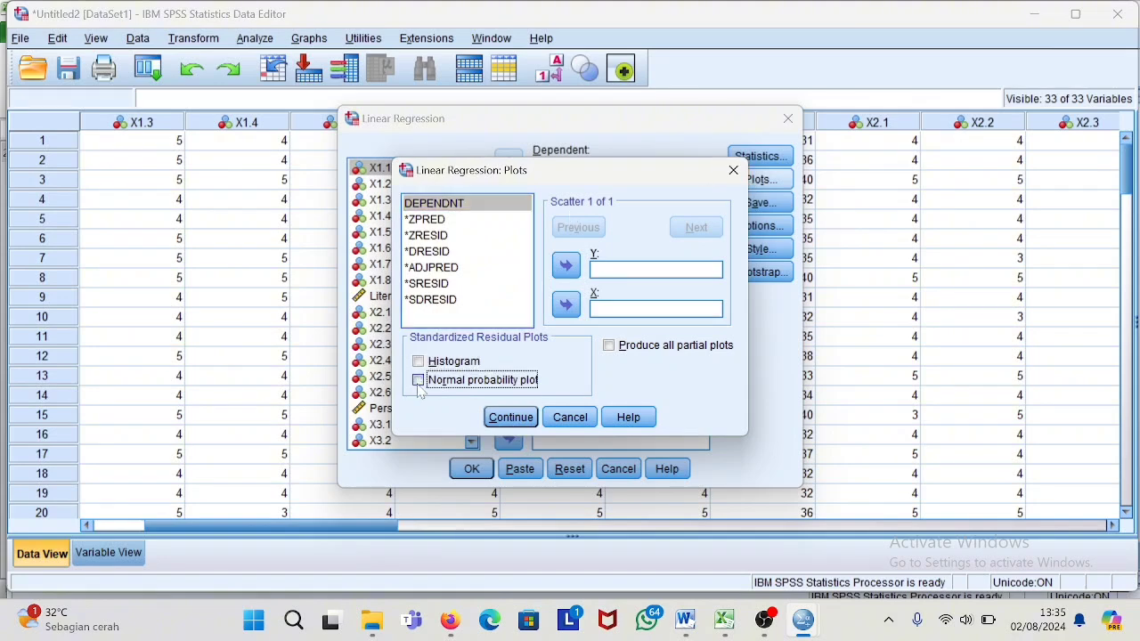
left_click(522, 419)
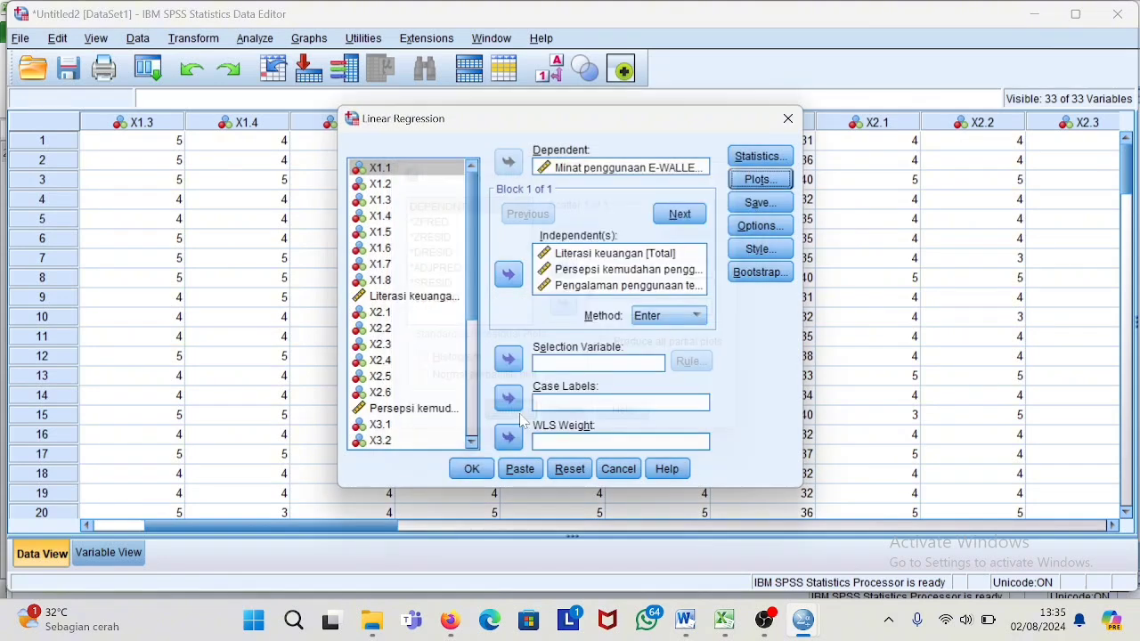
Step: Turn off saving of the unstandardized residuals and run the regression for the collinearity output
left_click(759, 203)
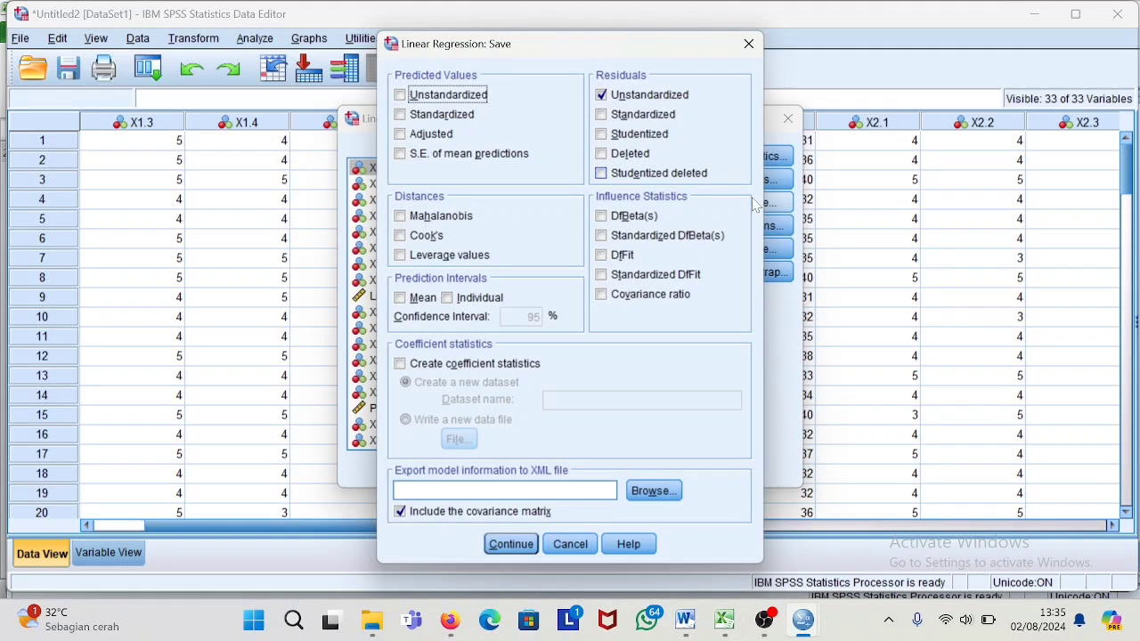
left_click(603, 96)
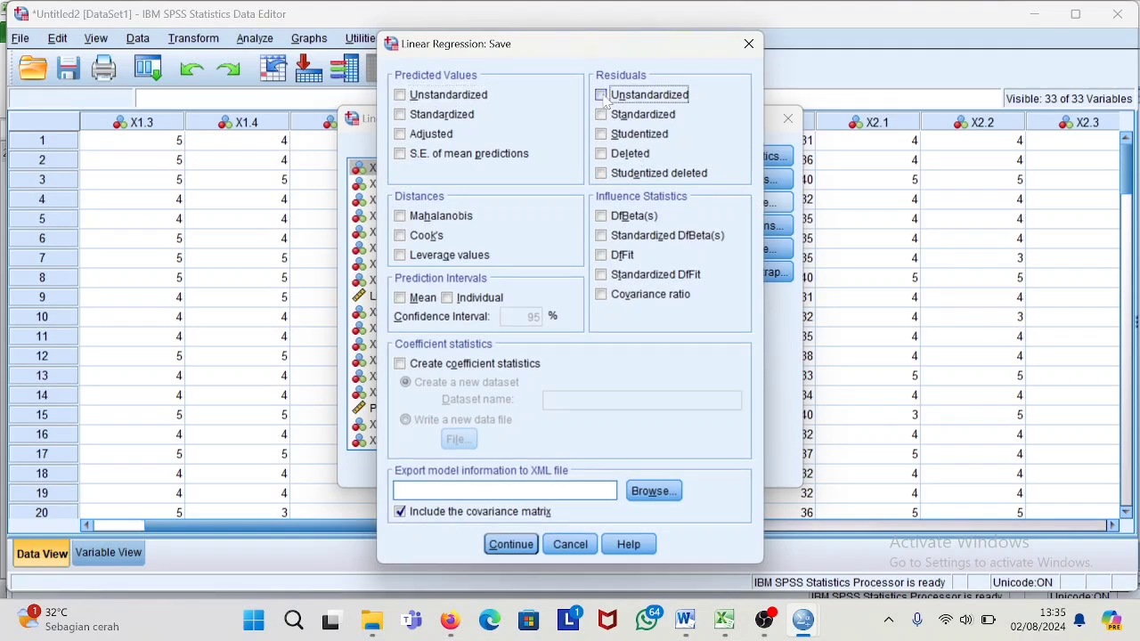
left_click(501, 543)
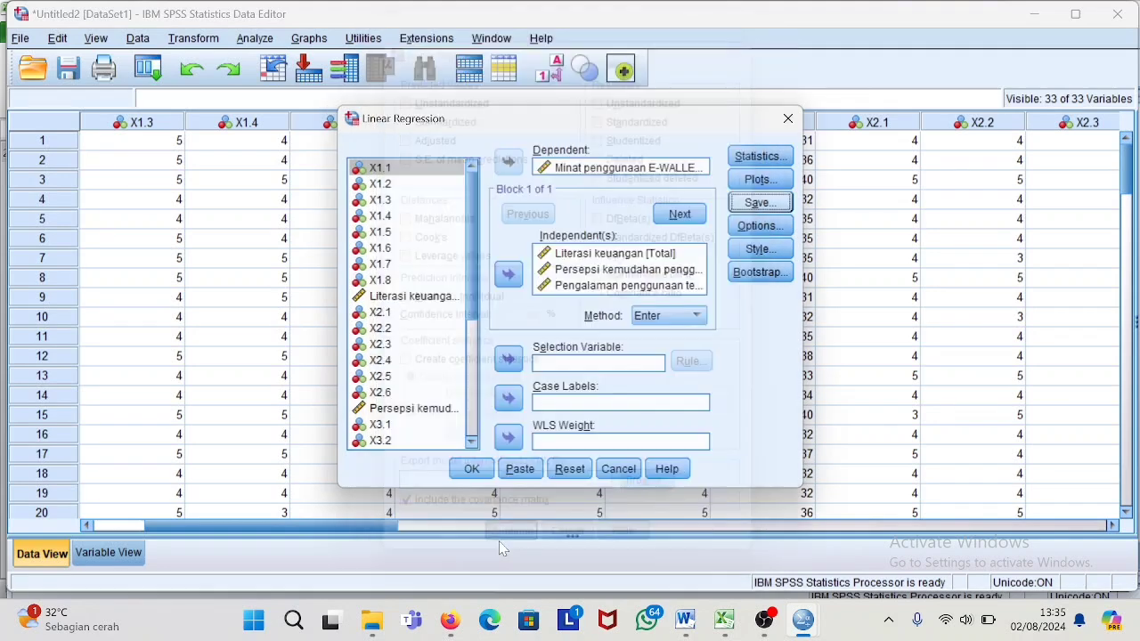
left_click(474, 469)
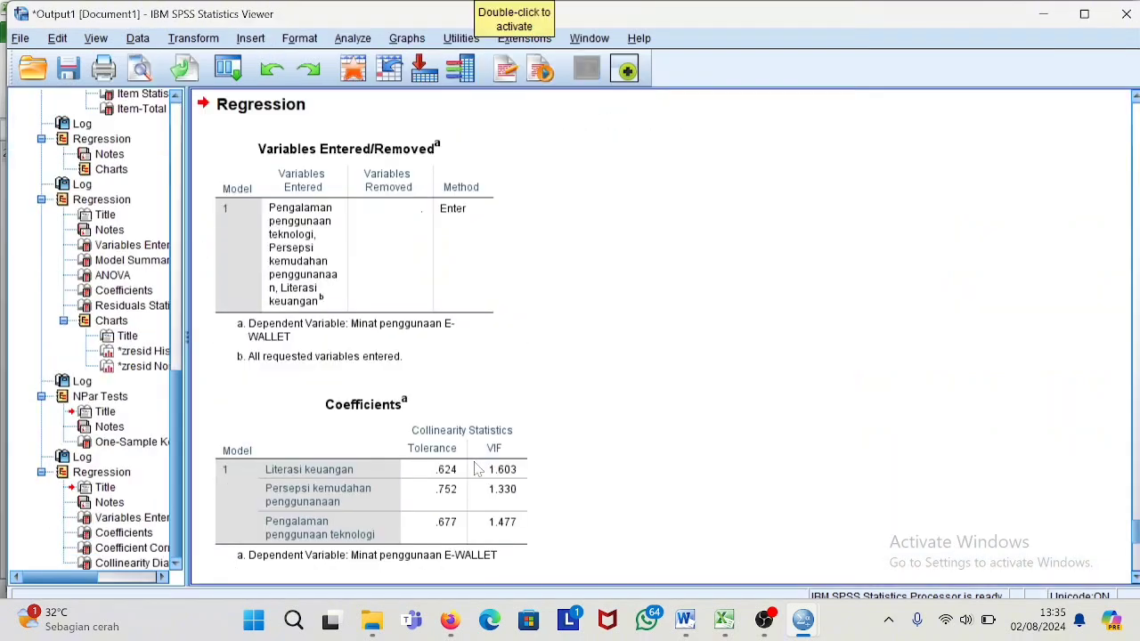
left_click_drag(1137, 536, 1137, 544)
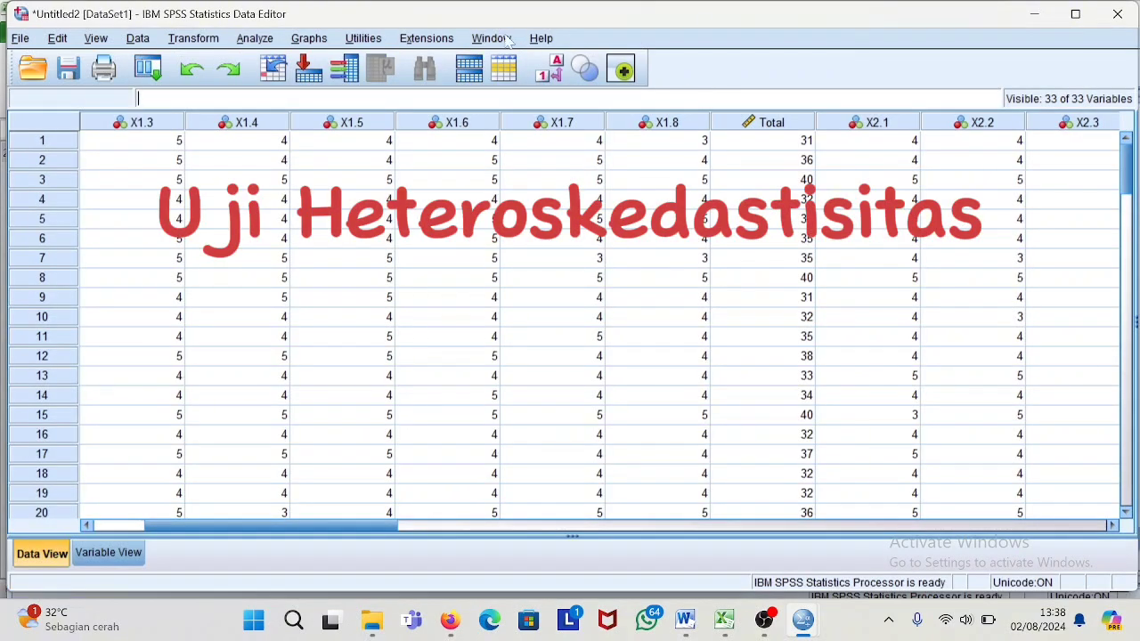
Step: Reopen Linear Regression and set its statistics to only Estimates and Model fit, without Covariance matrix and Collinearity diagnostics
left_click(264, 41)
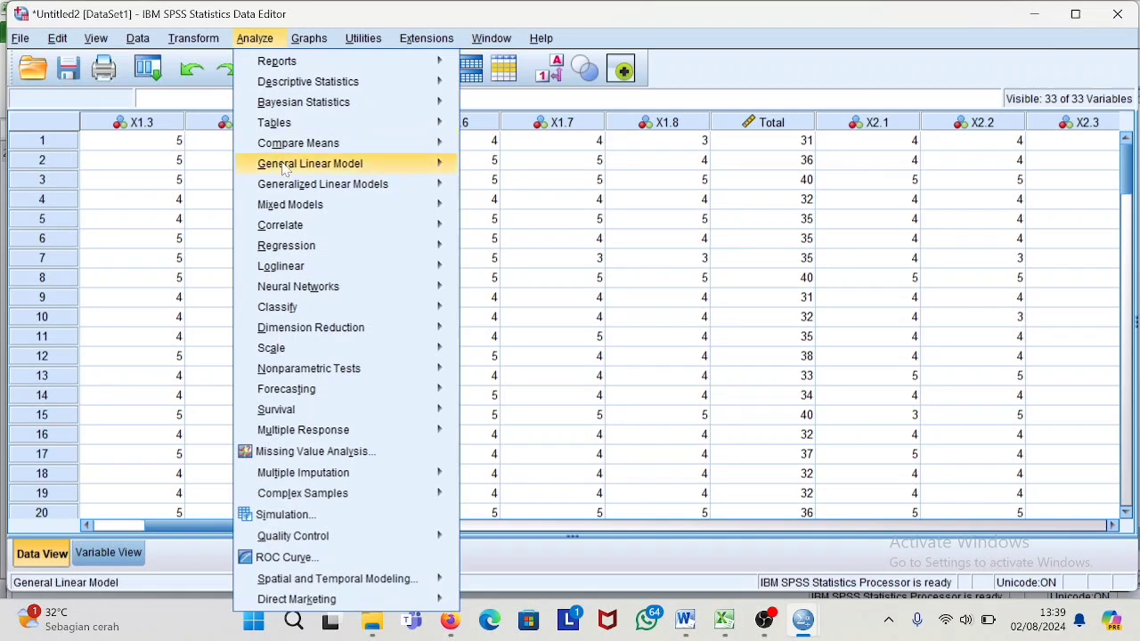
mouse_move(300, 253)
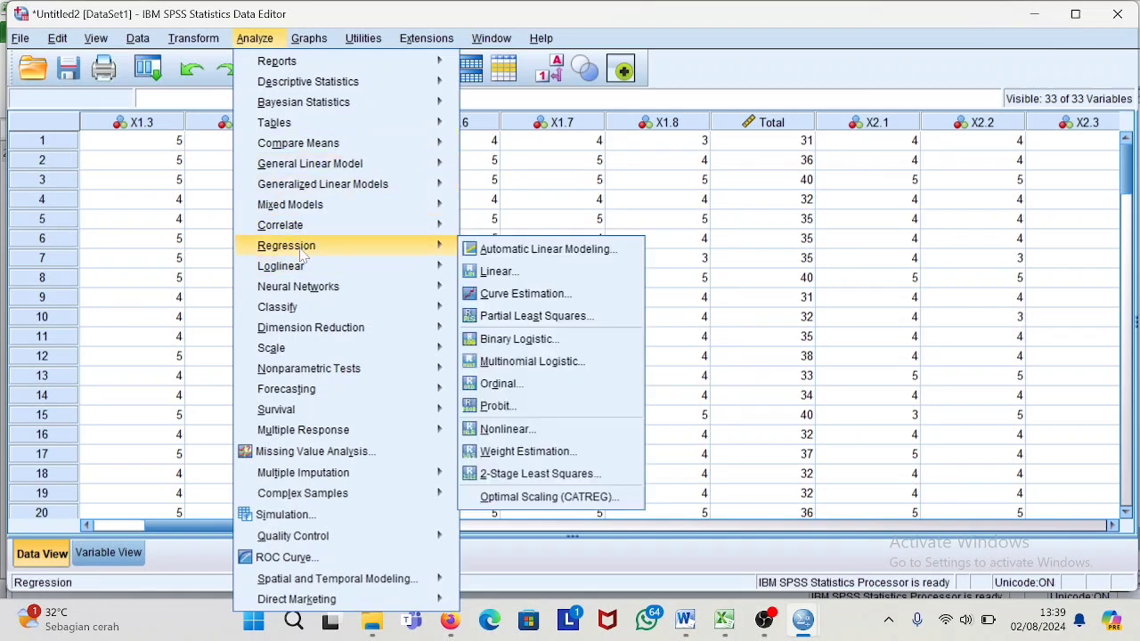
left_click(536, 271)
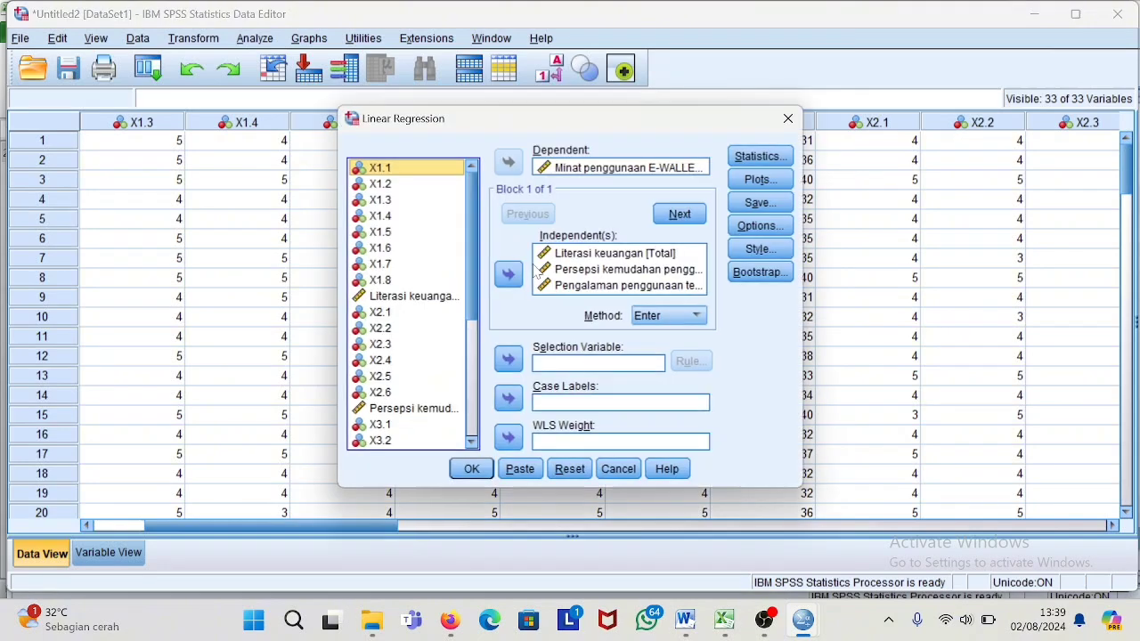
left_click(753, 164)
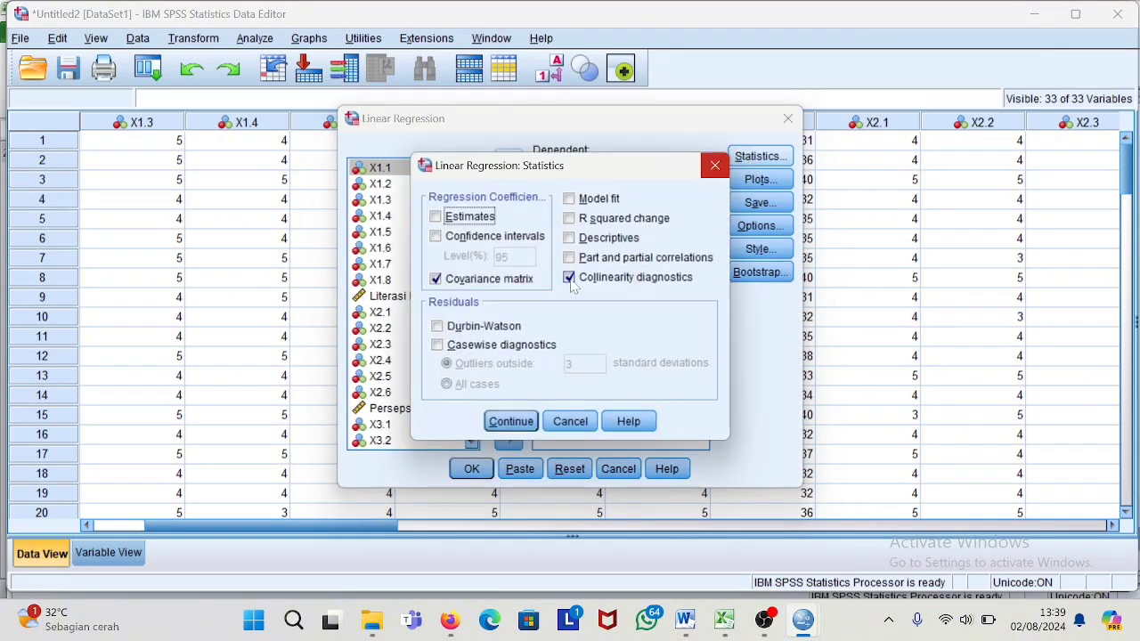
left_click(569, 277)
left_click(436, 279)
left_click(435, 216)
left_click(569, 199)
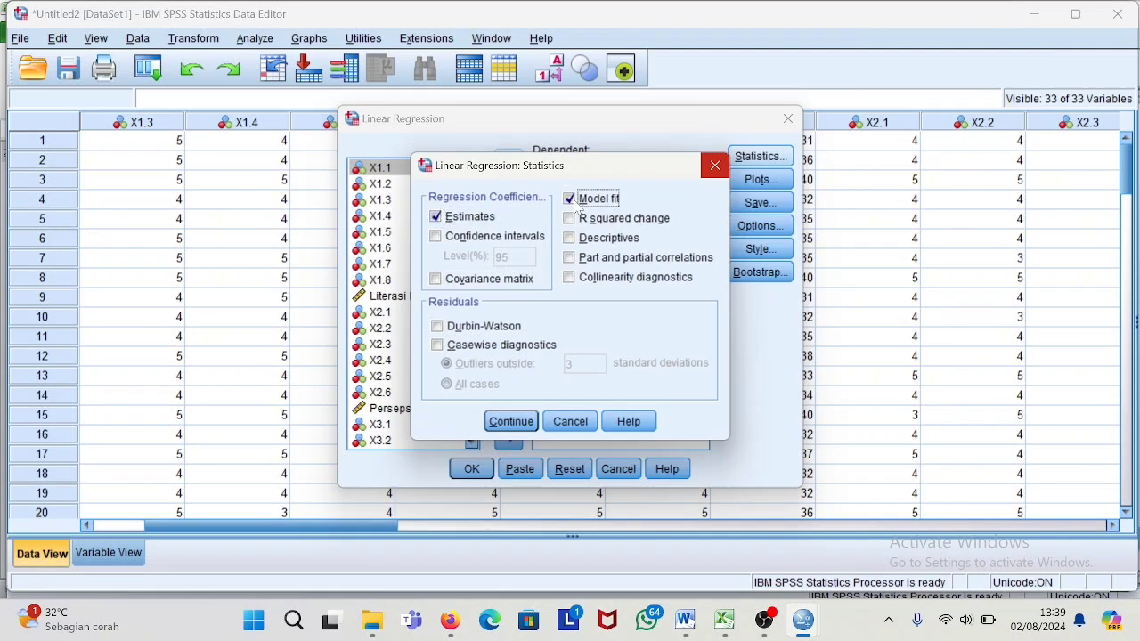
left_click(499, 426)
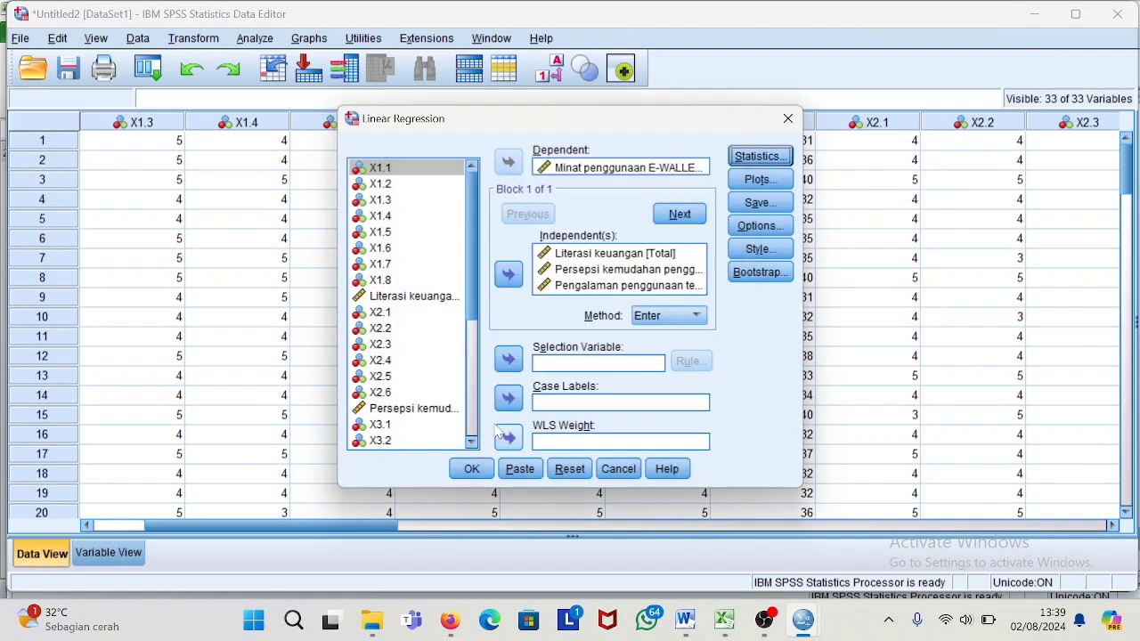
Step: Set up a residual scatterplot with *SRESID as Y and *ZPRED as X, and run the regression
left_click(760, 180)
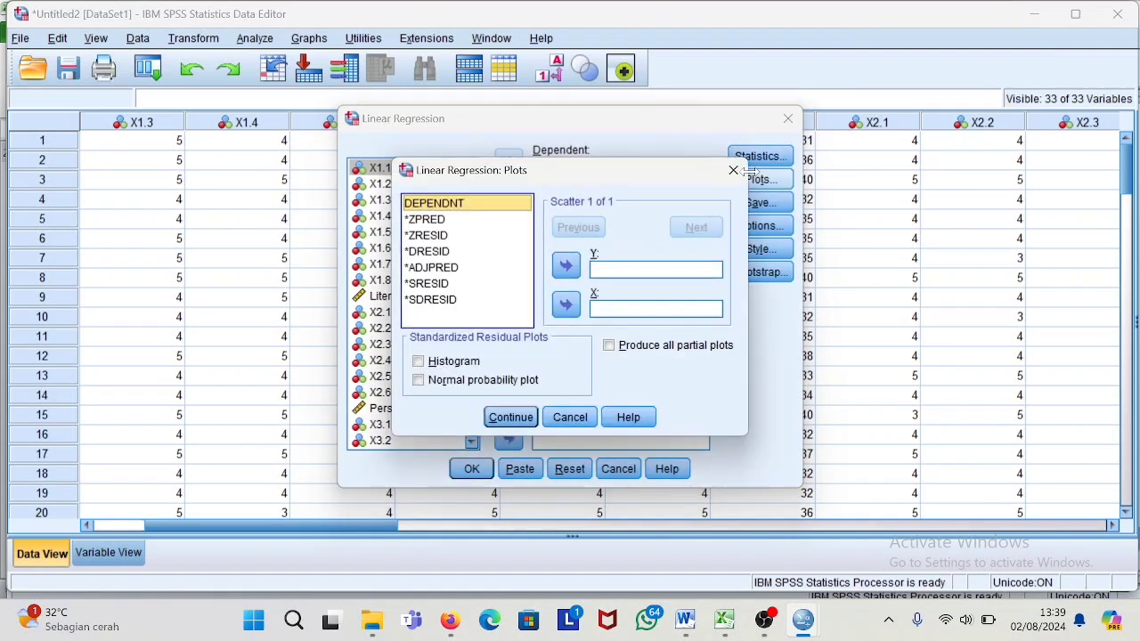
left_click(619, 272)
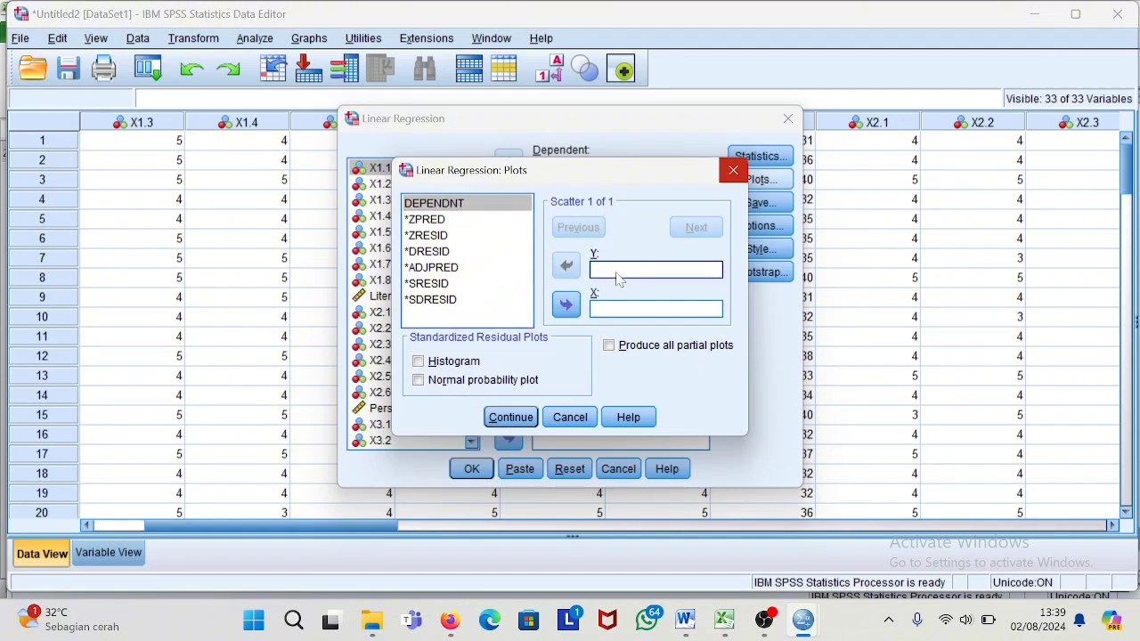
left_click(434, 287)
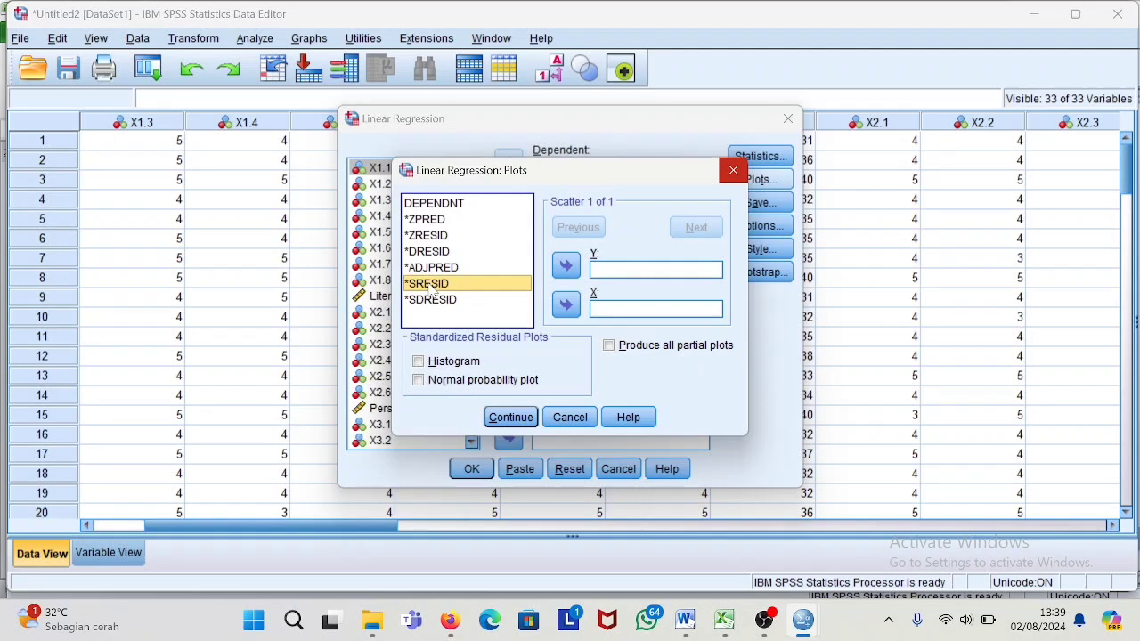
left_click(566, 266)
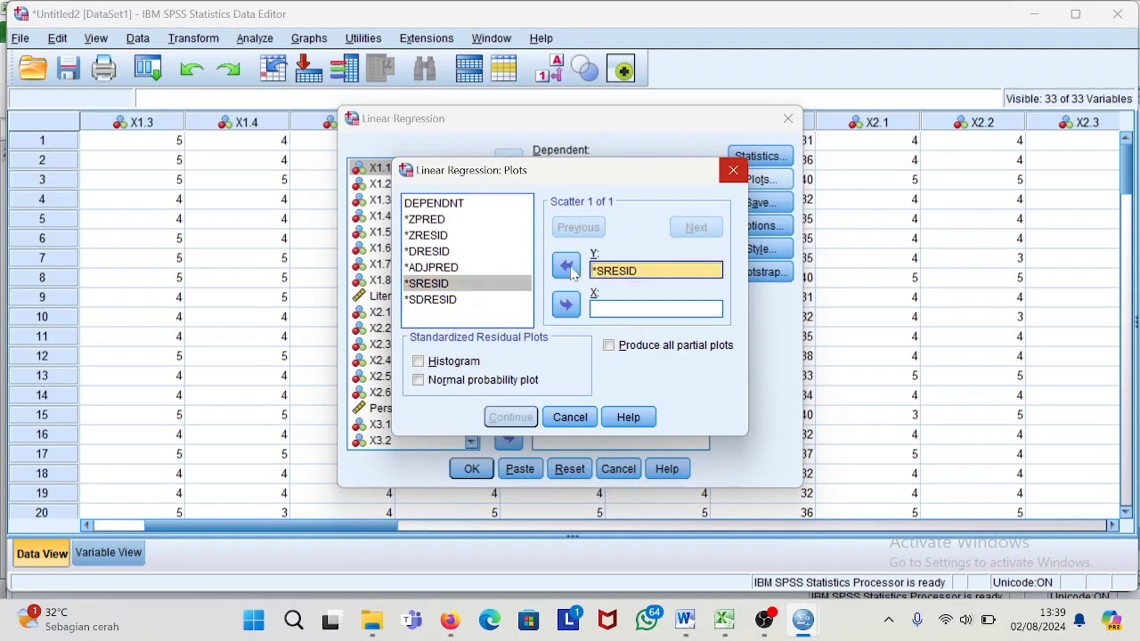
left_click(443, 220)
left_click(567, 306)
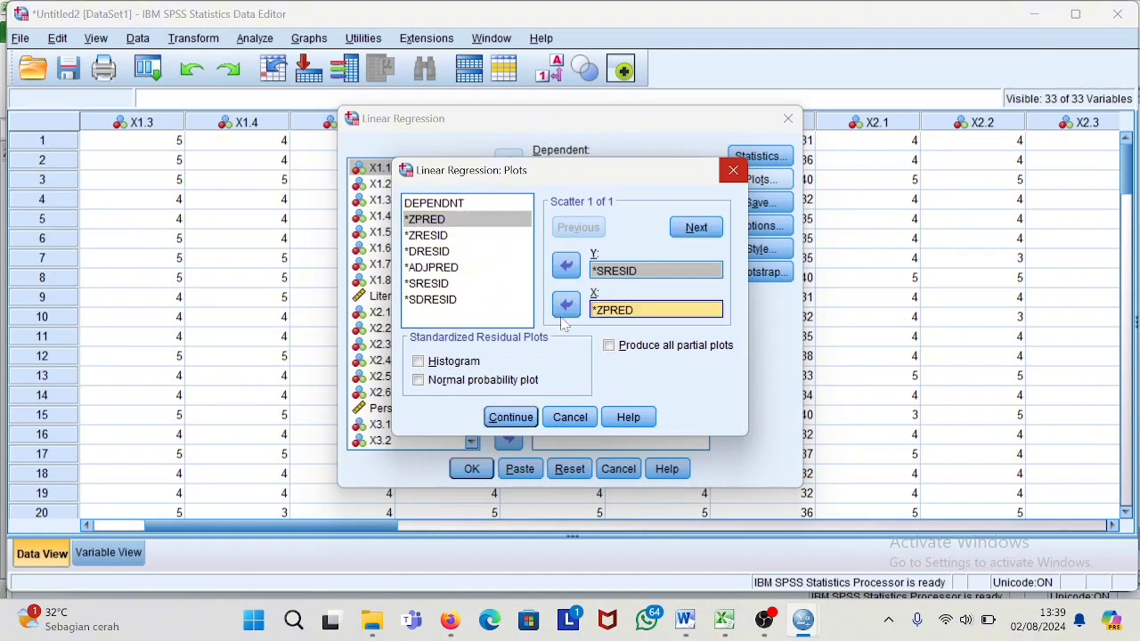
left_click(504, 419)
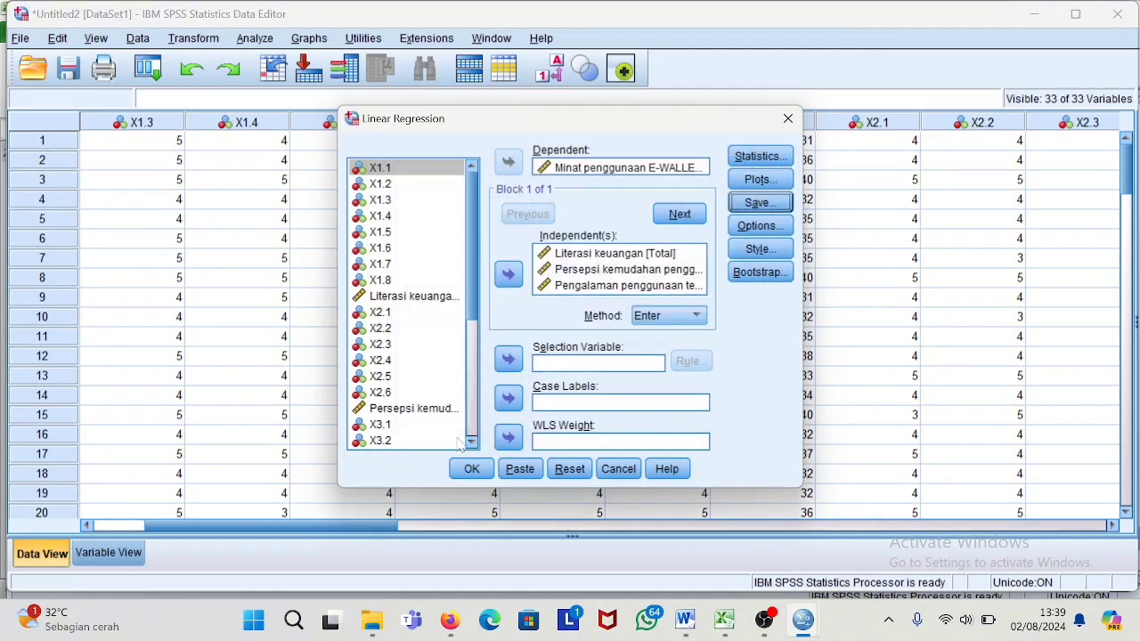
left_click(471, 469)
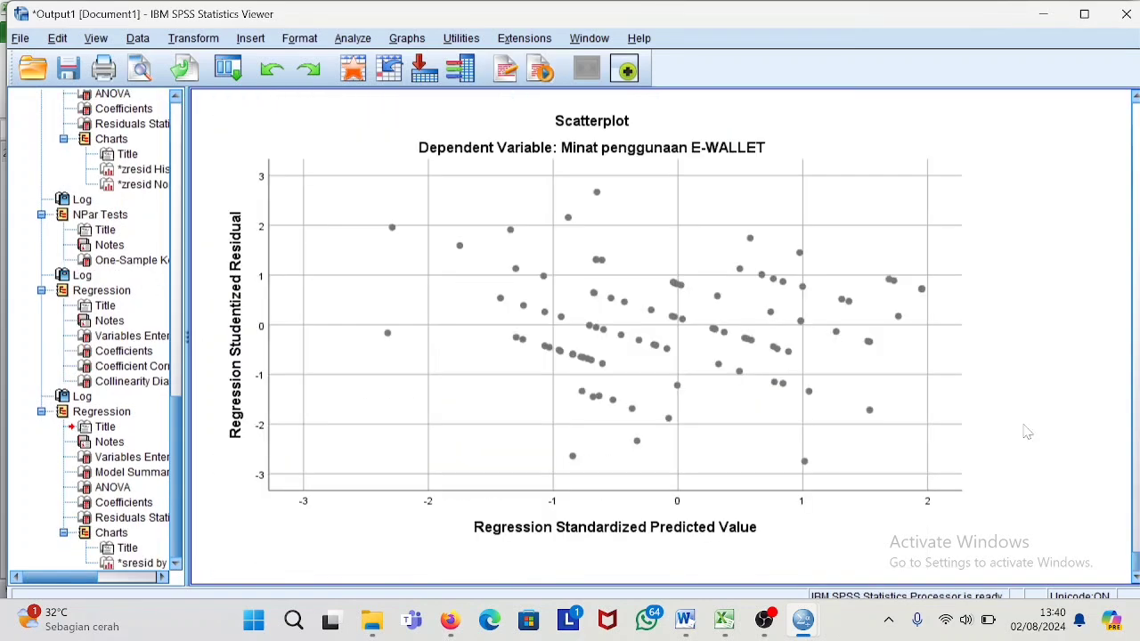
Step: Start a Compute Variable transformation with ABRESID as the target variable
left_click(605, 392)
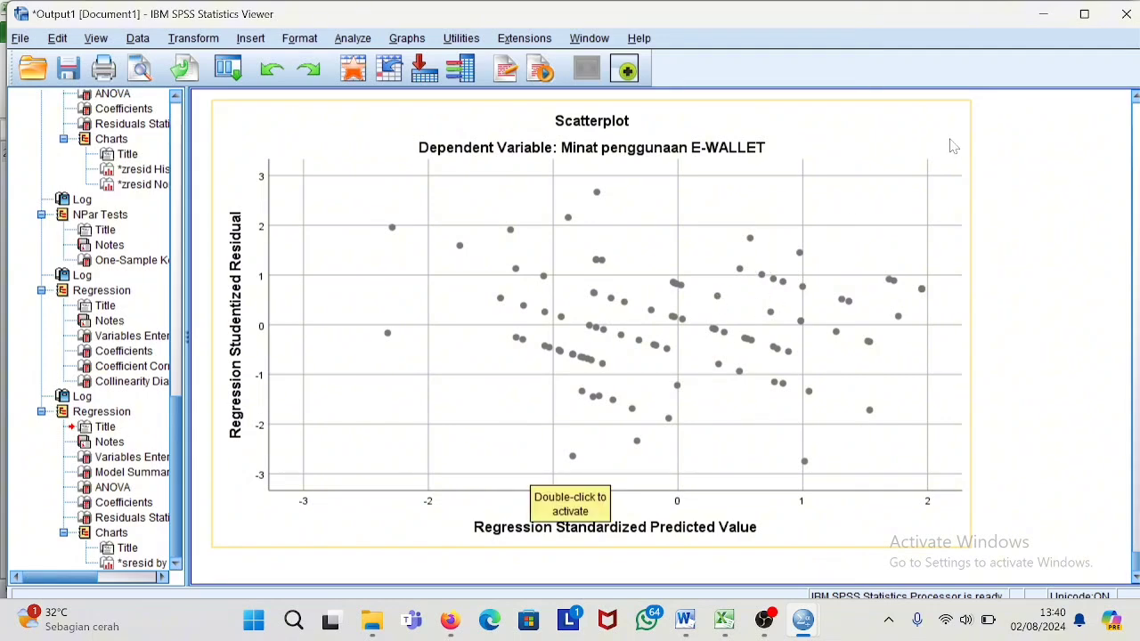
left_click(207, 41)
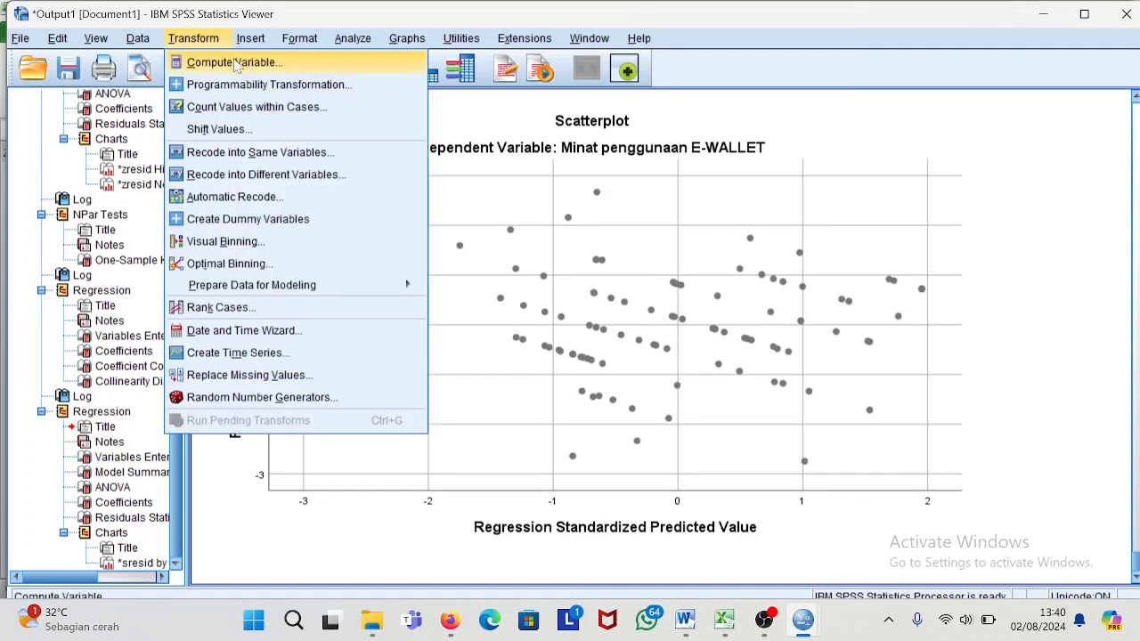
left_click(260, 62)
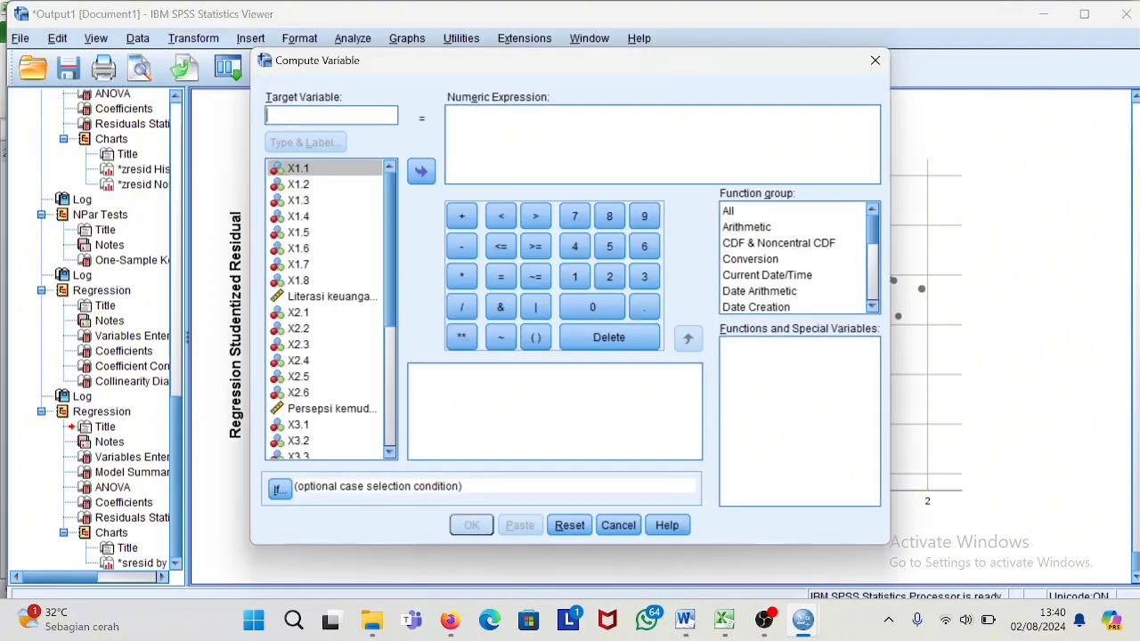
key("Caps_Lock")
type("ABRS")
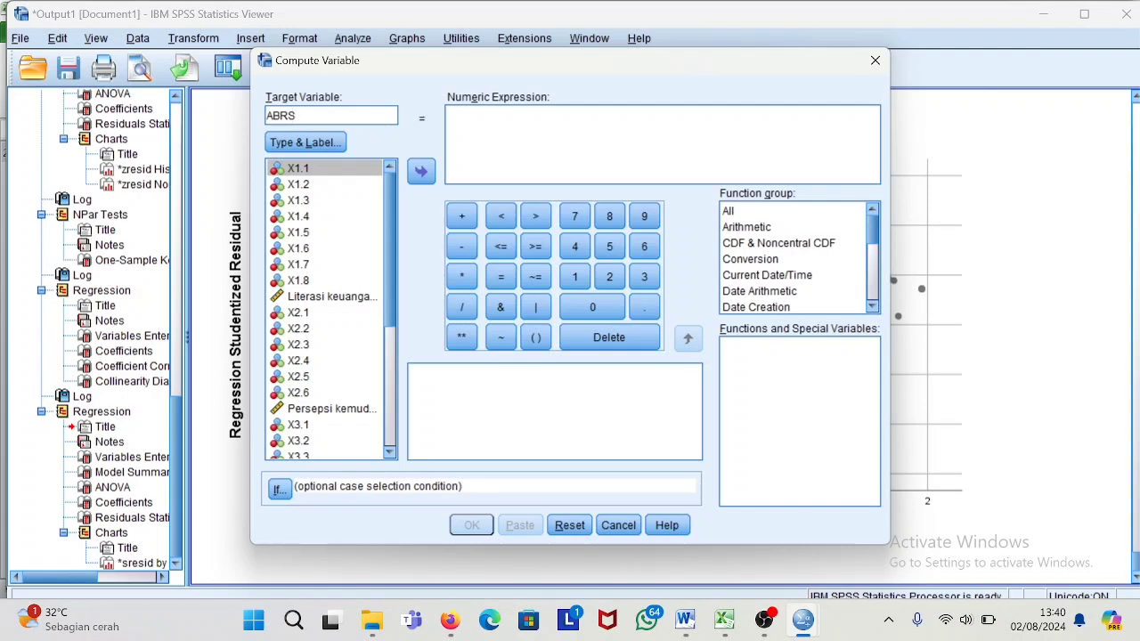
key("BackSpace")
type("ESID")
Step: Build the numeric expression ABS(RES_1) from the arithmetic Abs function and the unstandardized residual, and compute ABRESID
left_click(453, 134)
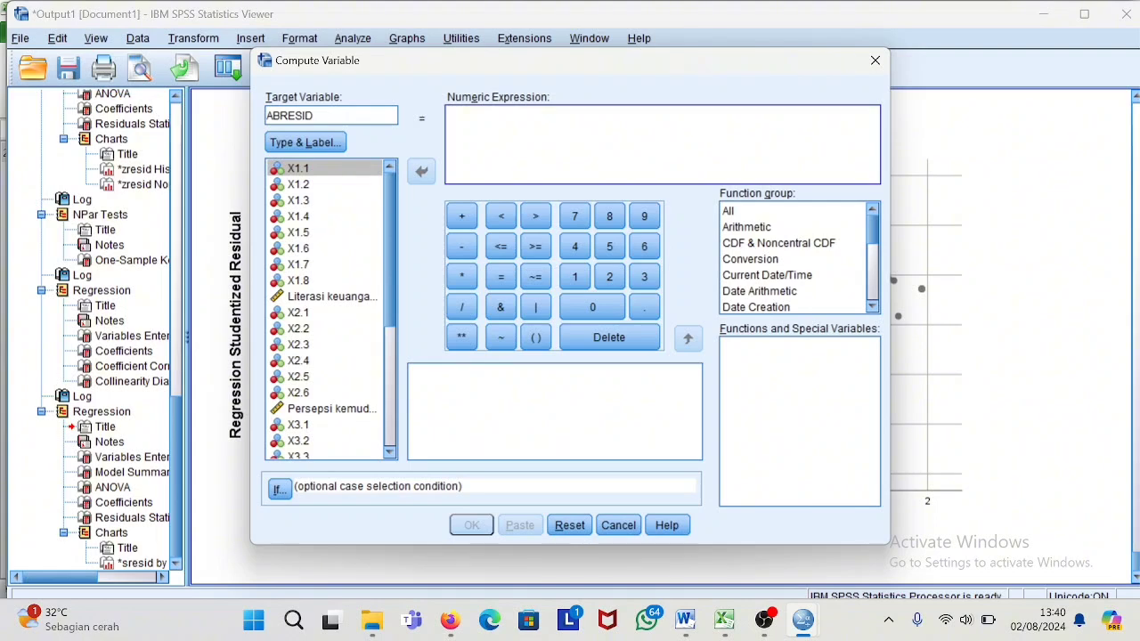
left_click(759, 227)
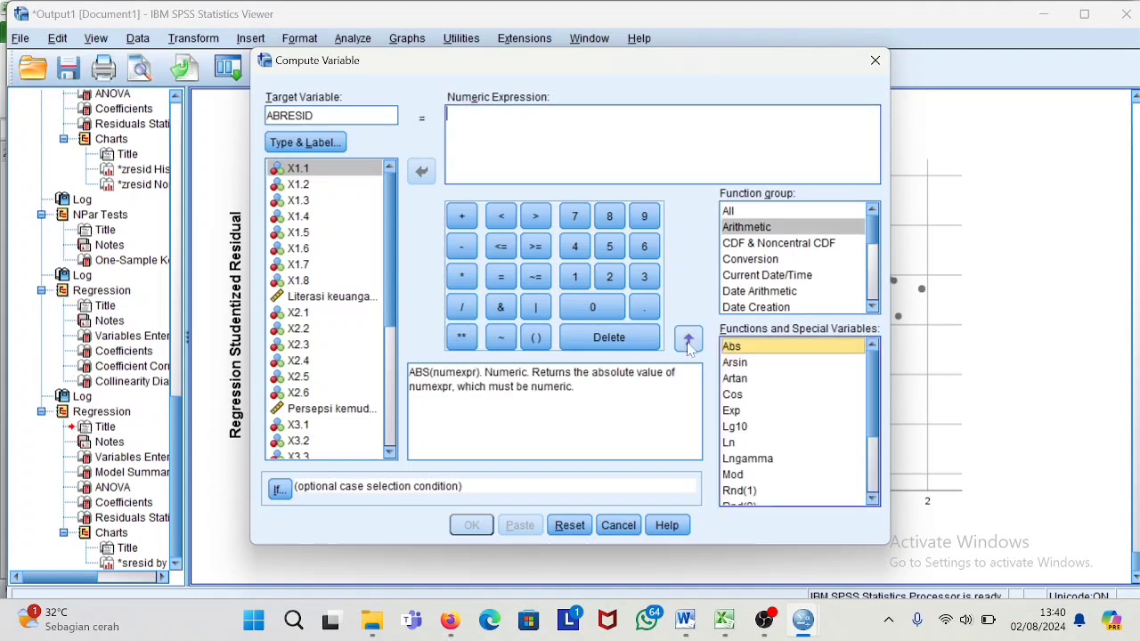
left_click(689, 339)
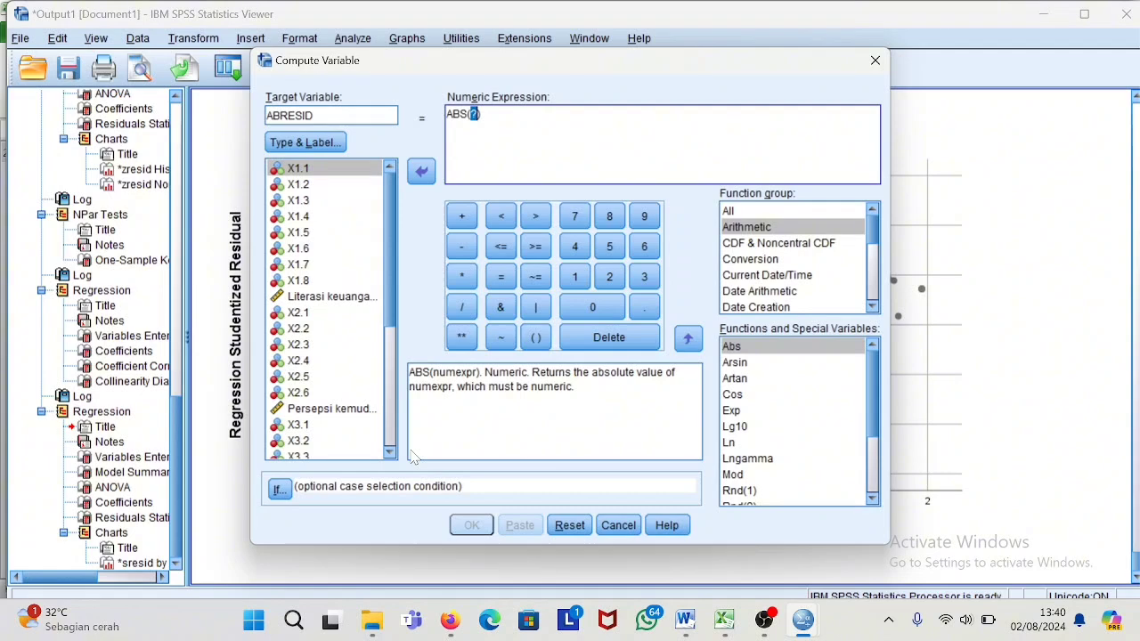
scroll(395, 456, "down", 4)
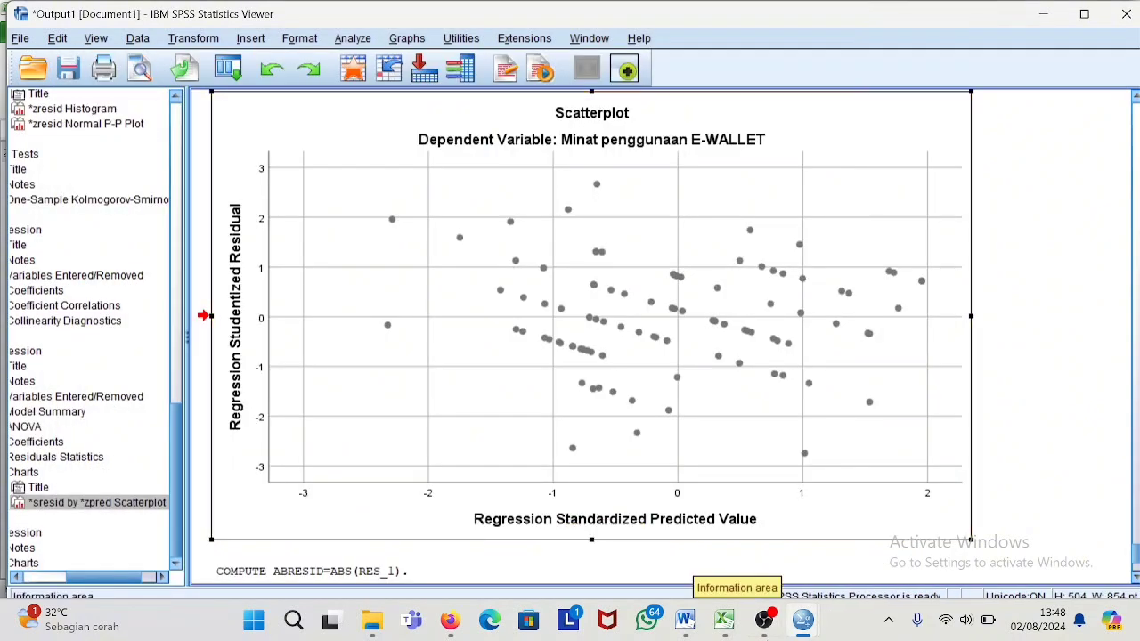
Step: From the Data Editor, run the linear regression with ABRESID as the dependent on the three total variables, and review its output
mouse_move(802, 621)
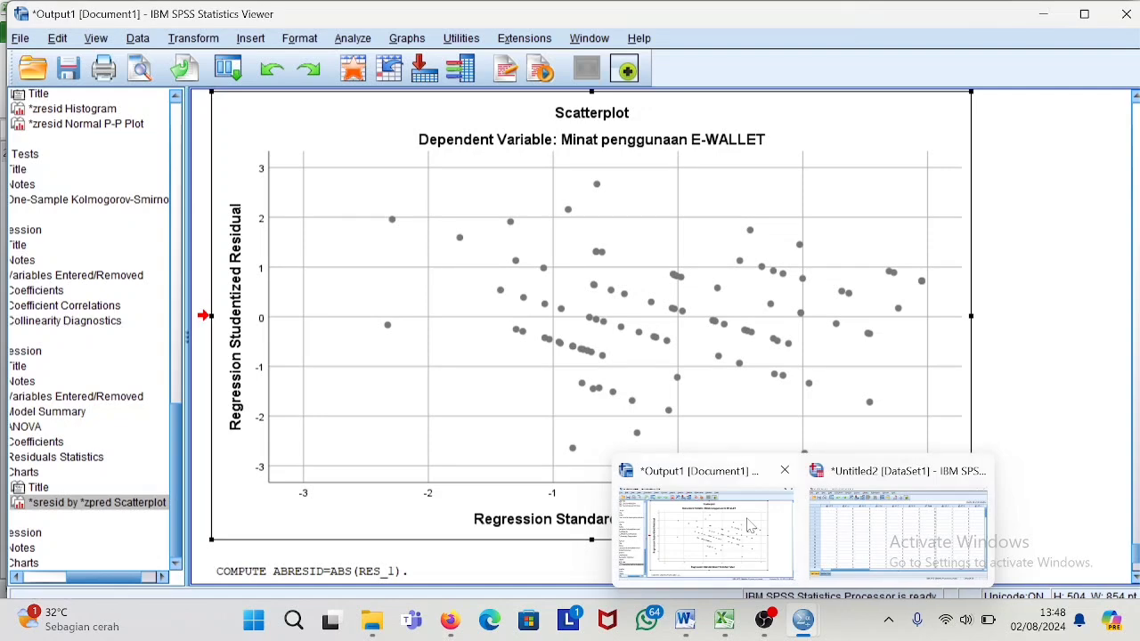
left_click(853, 554)
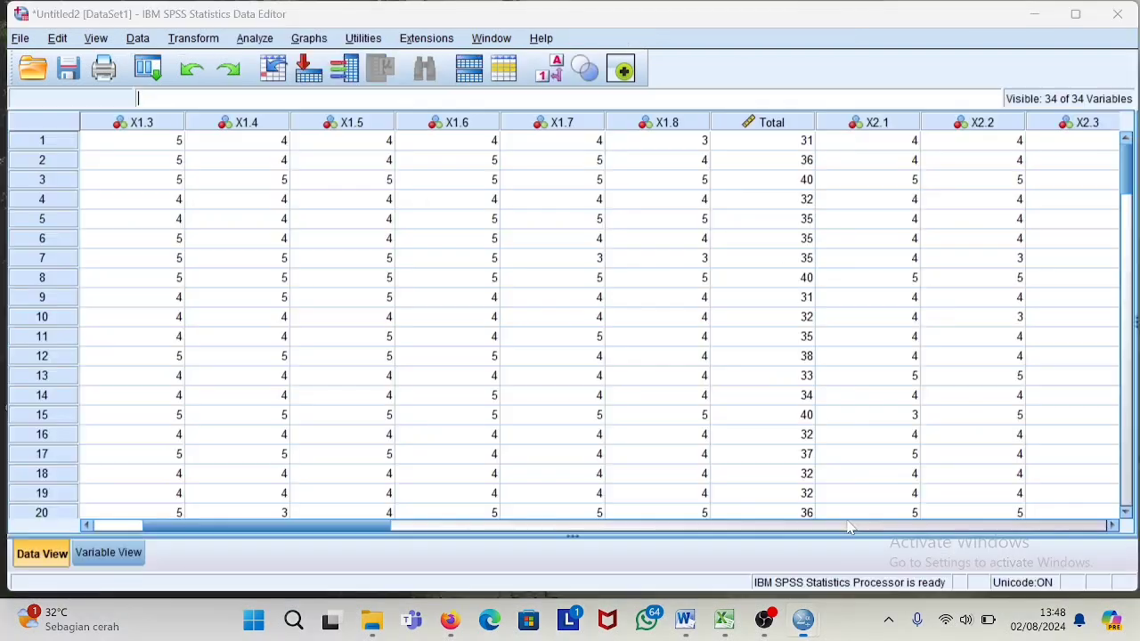
left_click(255, 38)
mouse_move(339, 250)
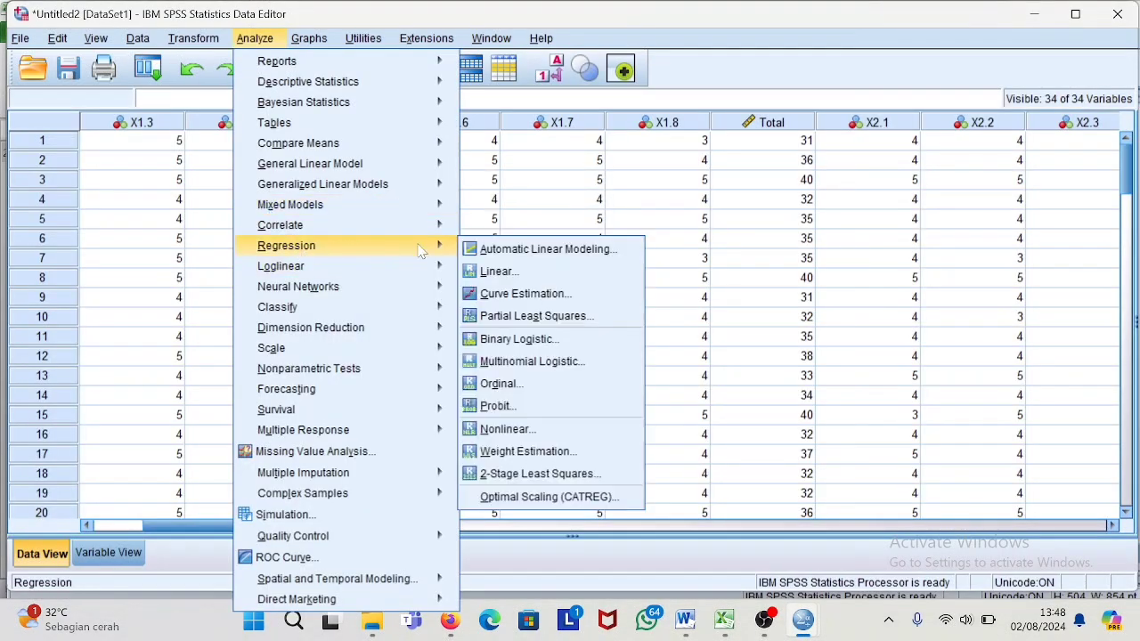
left_click(508, 268)
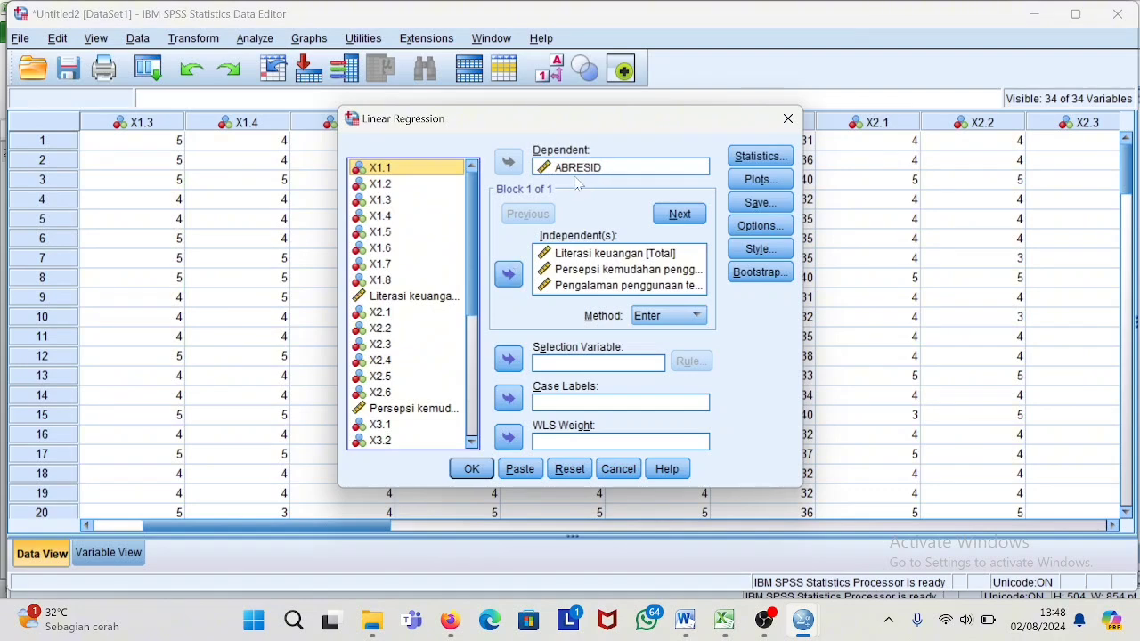
left_click(739, 180)
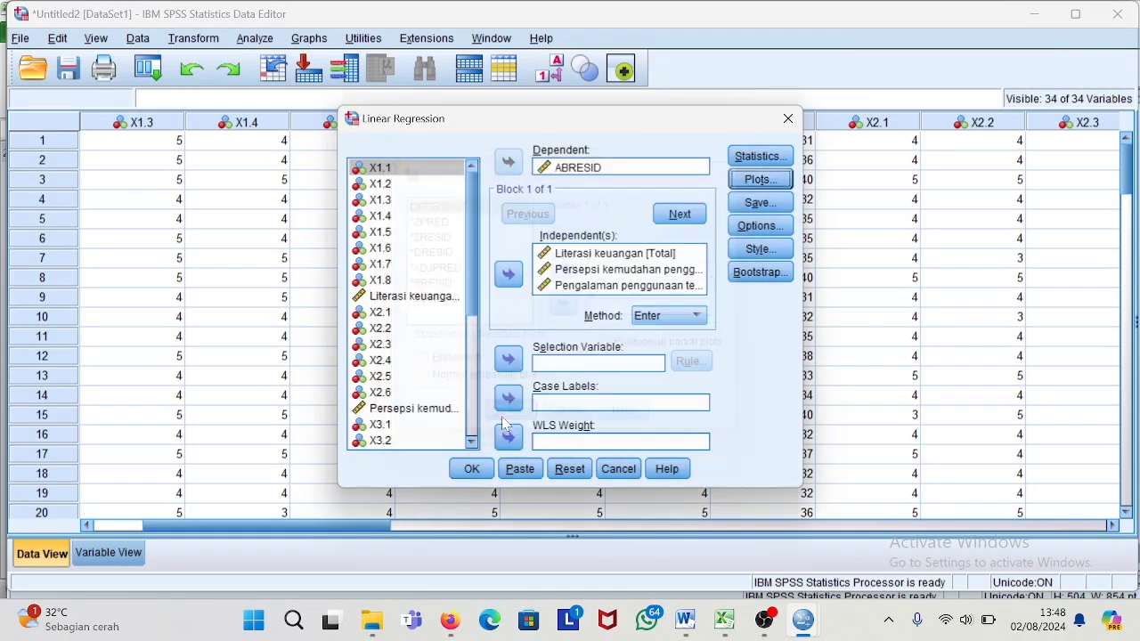
left_click(507, 418)
left_click(470, 470)
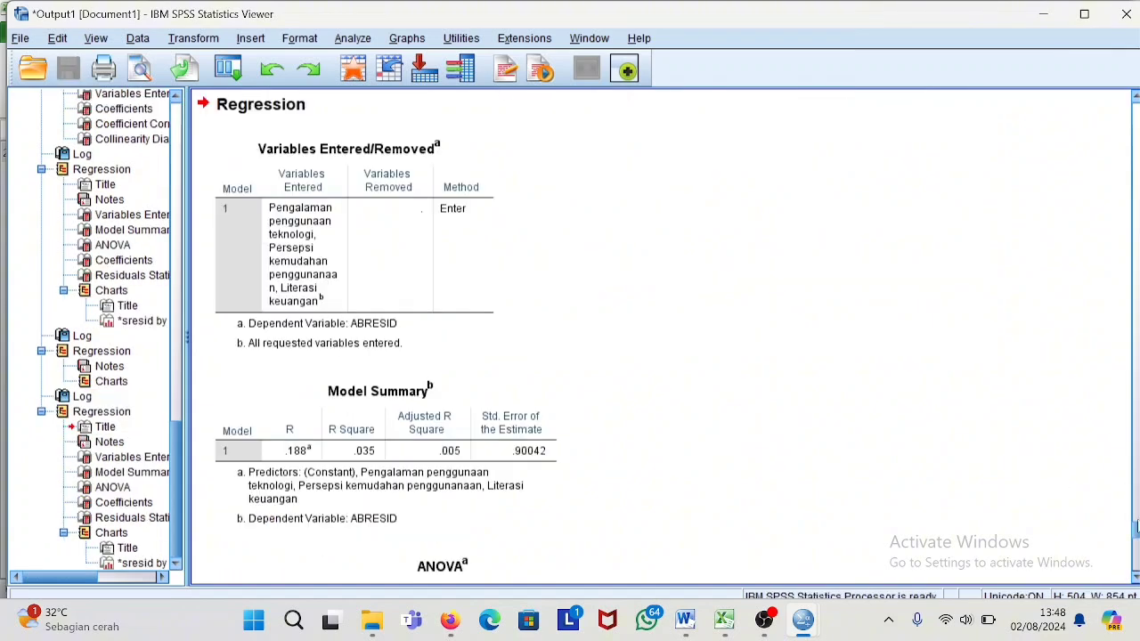
left_click_drag(1137, 537, 1136, 532)
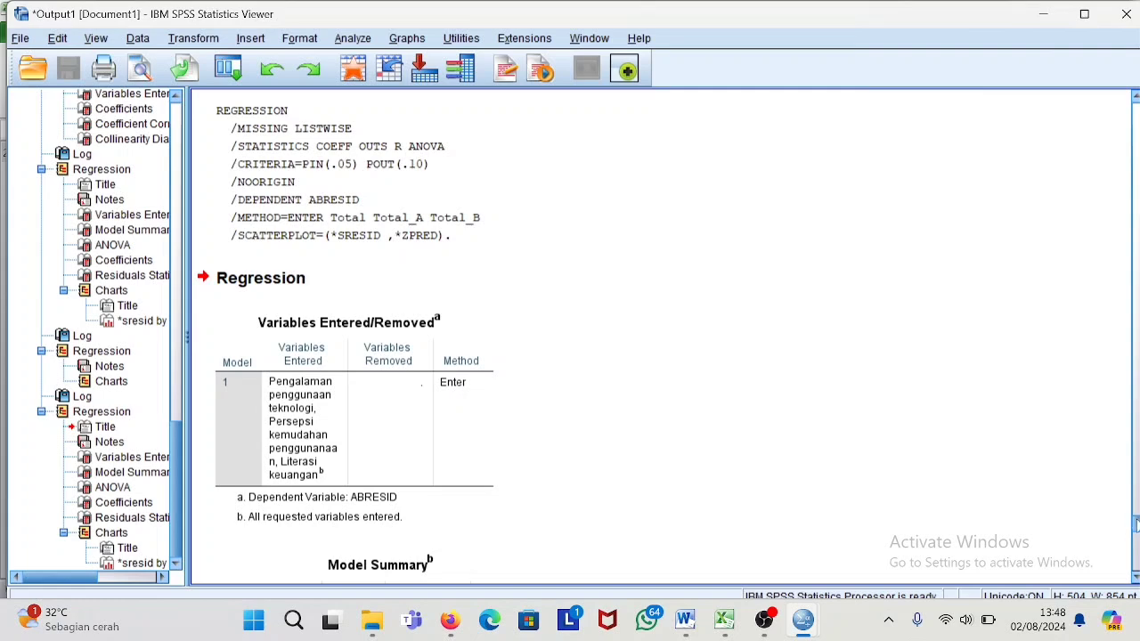
left_click_drag(1136, 526, 1136, 553)
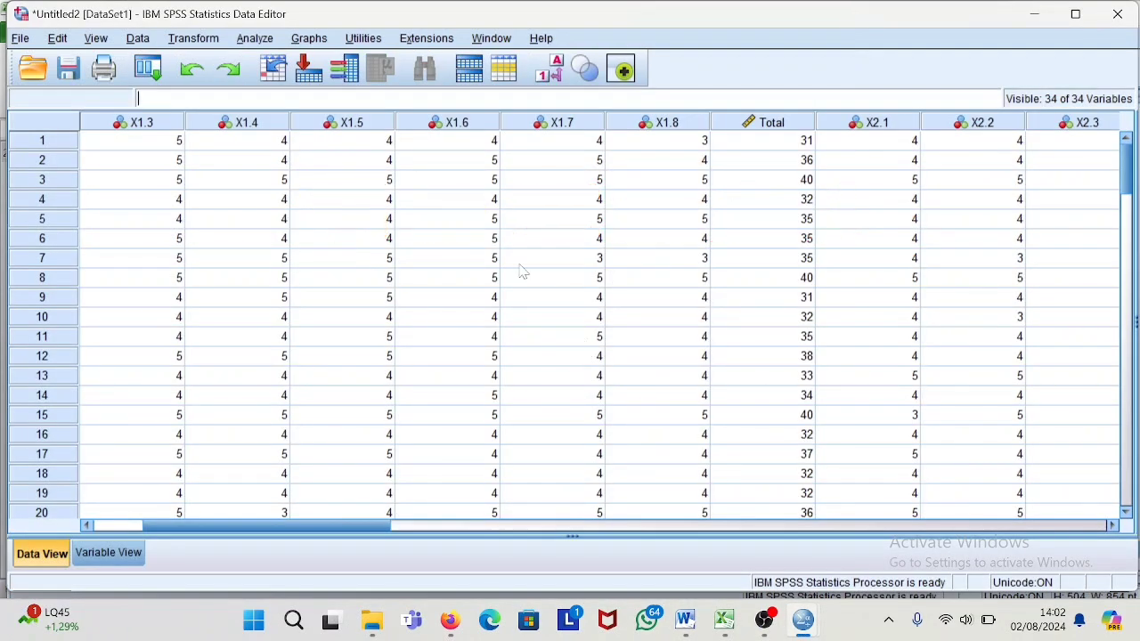
Step: Reopen Linear Regression and replace the dependent variable ABRESID with Minat penggunaan E-WALLET
left_click(253, 39)
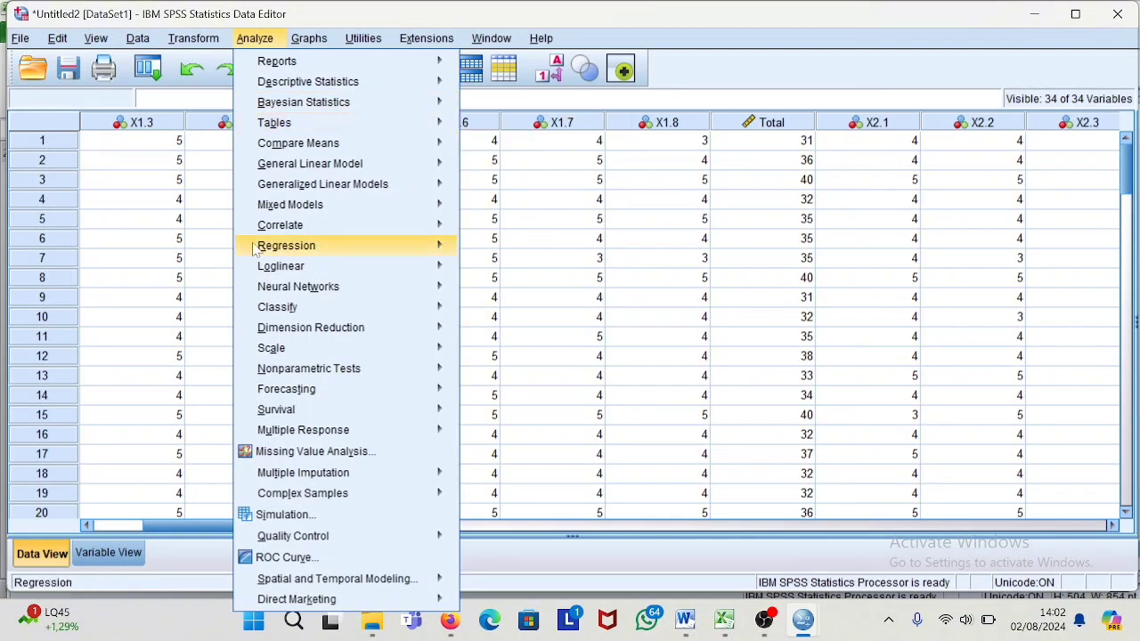
mouse_move(267, 246)
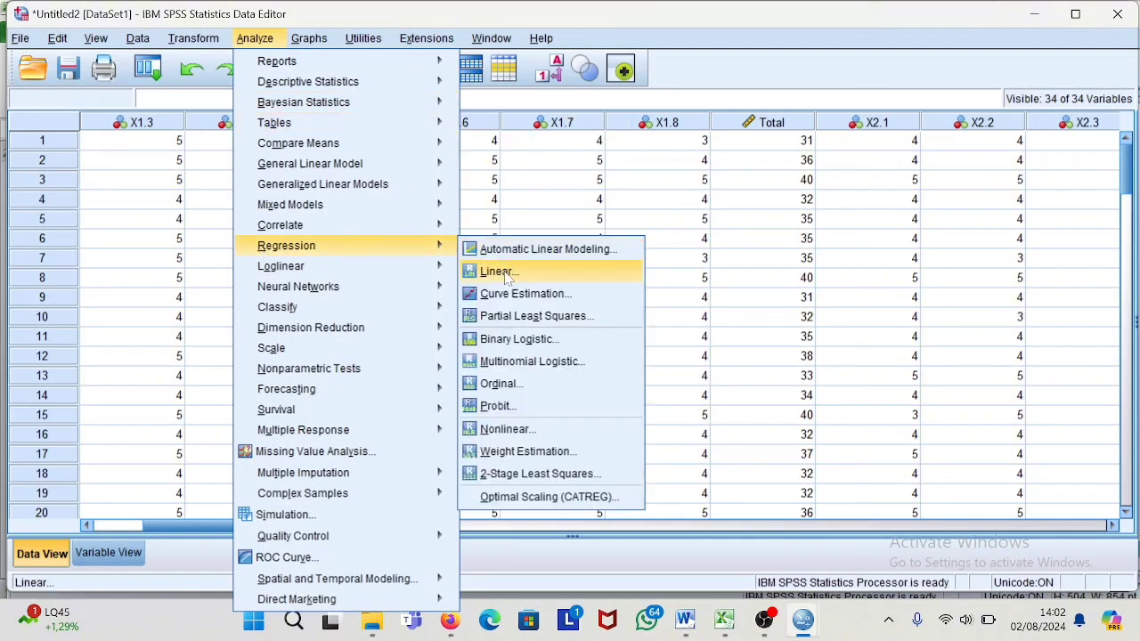
left_click(499, 272)
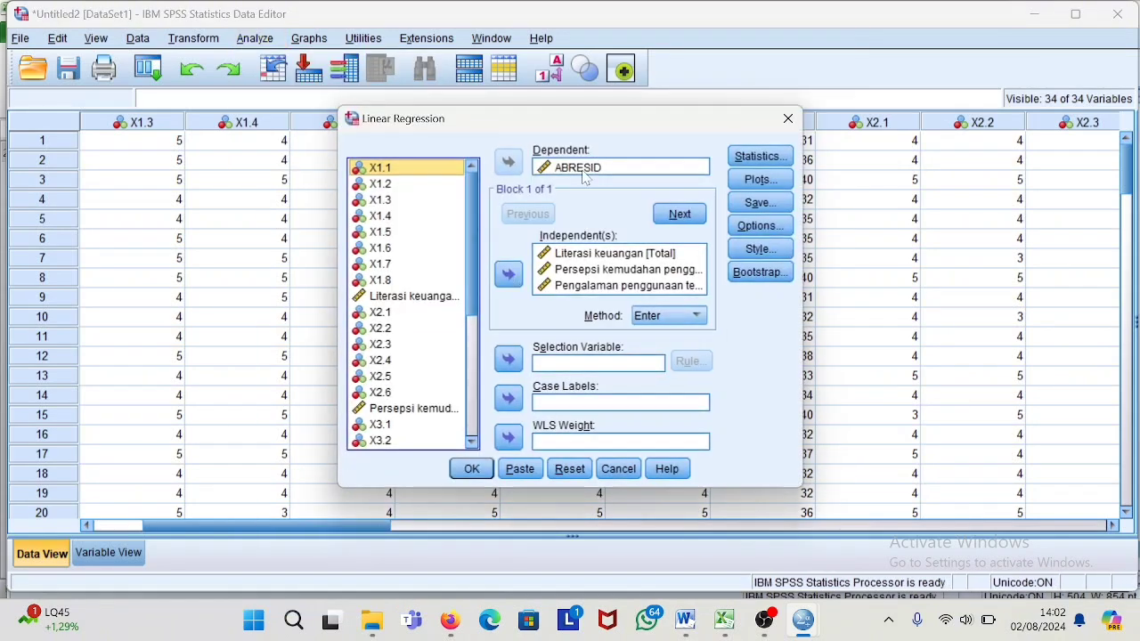
left_click(621, 169)
left_click(510, 163)
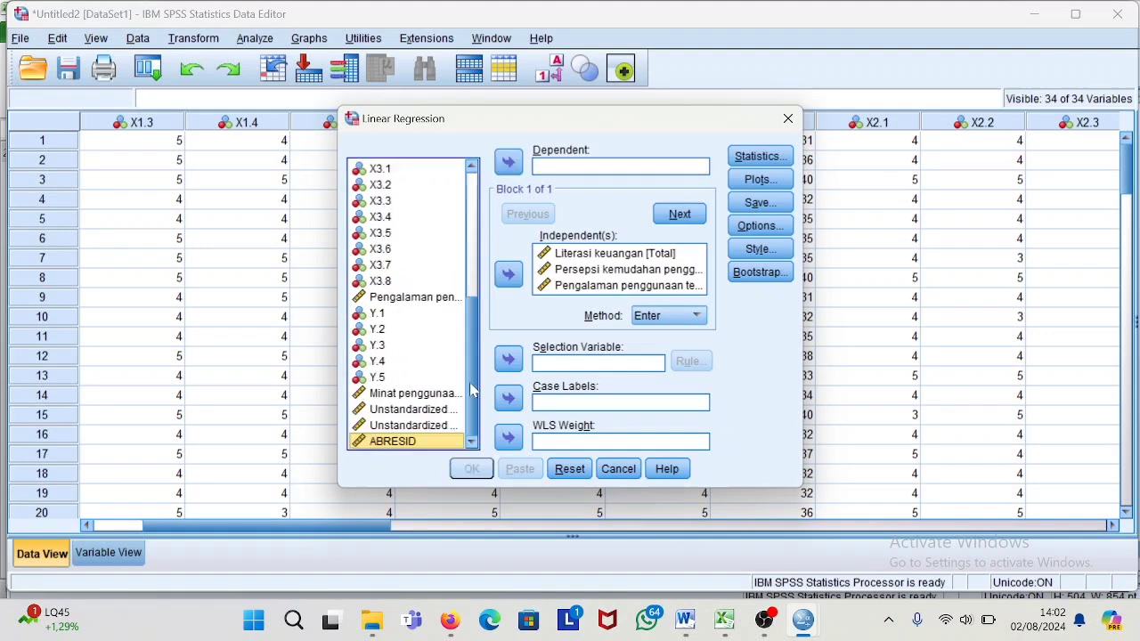
left_click(438, 395)
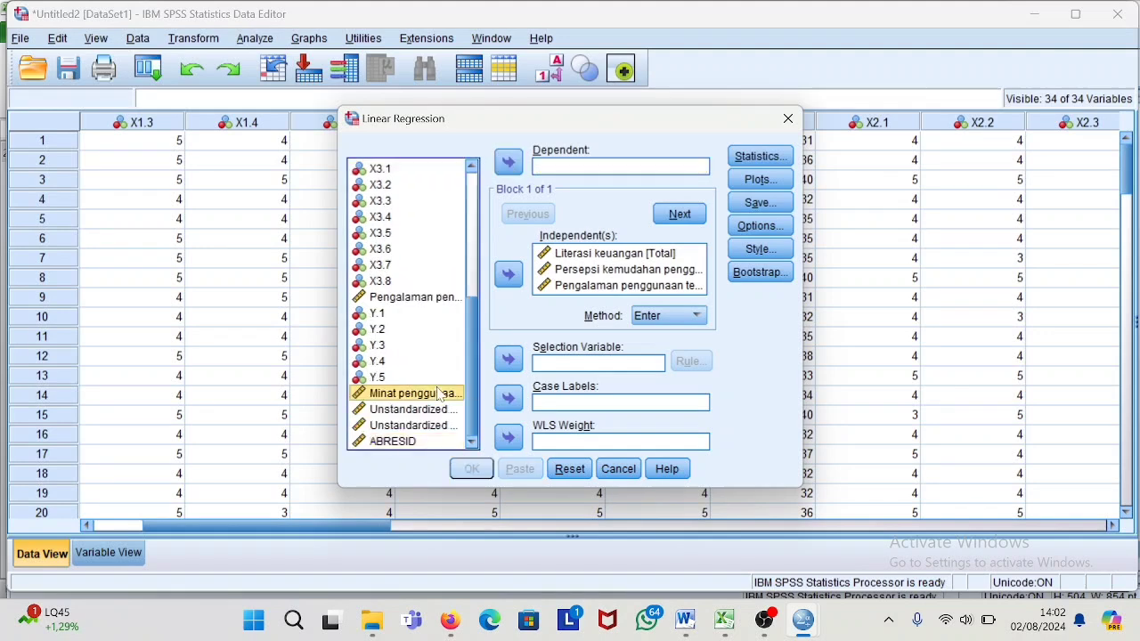
left_click(508, 162)
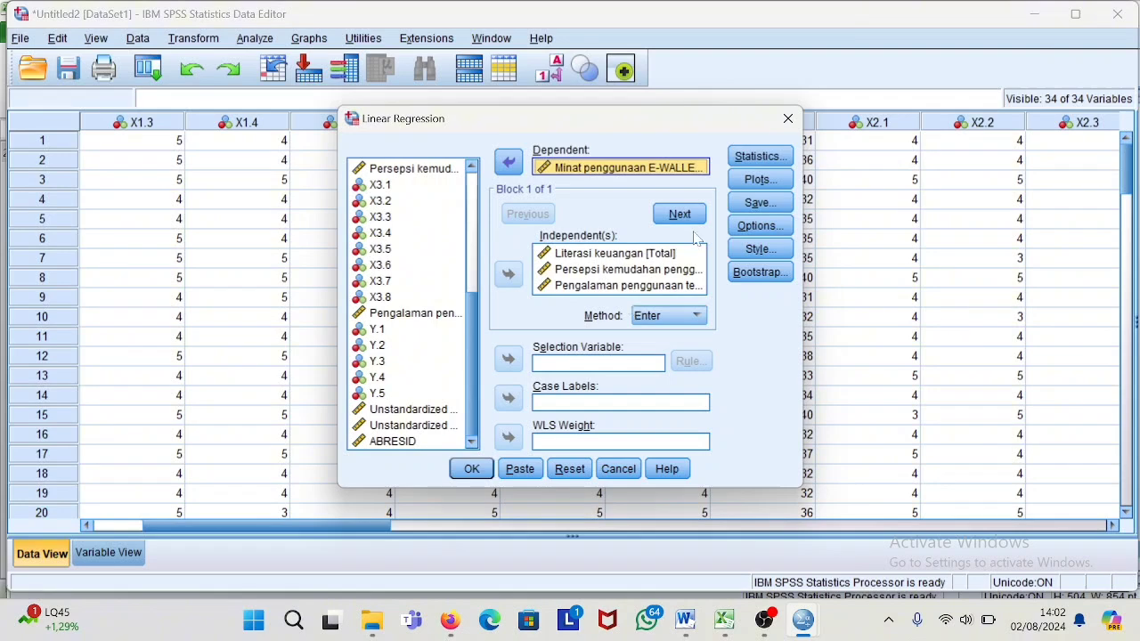
Step: Add the Durbin-Watson residual statistic to the regression and run it
left_click(762, 157)
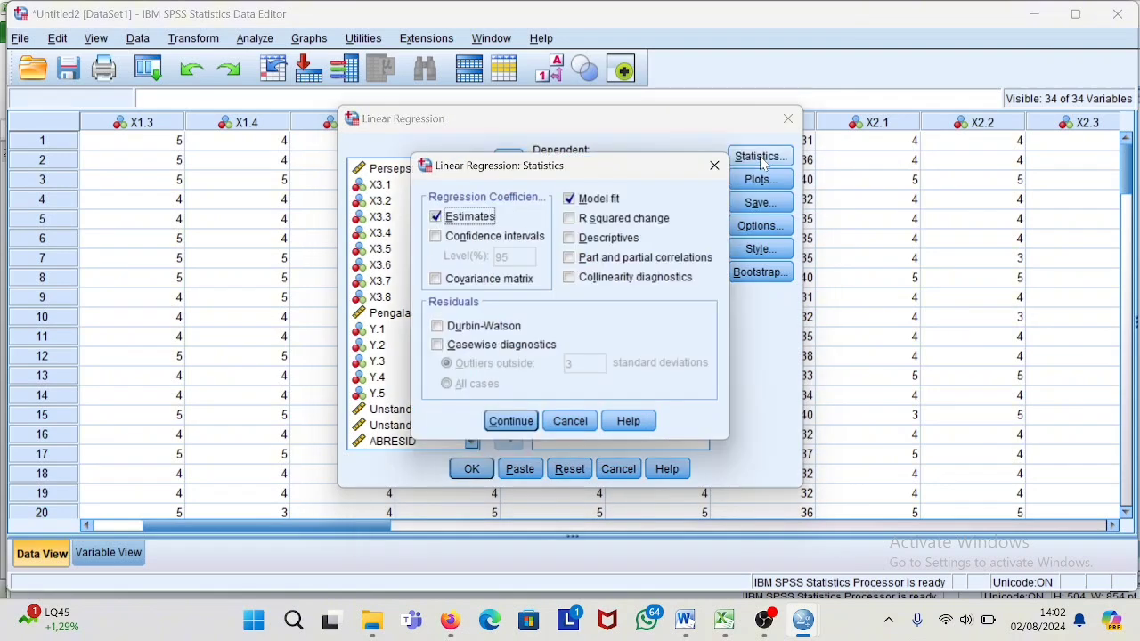
left_click(436, 330)
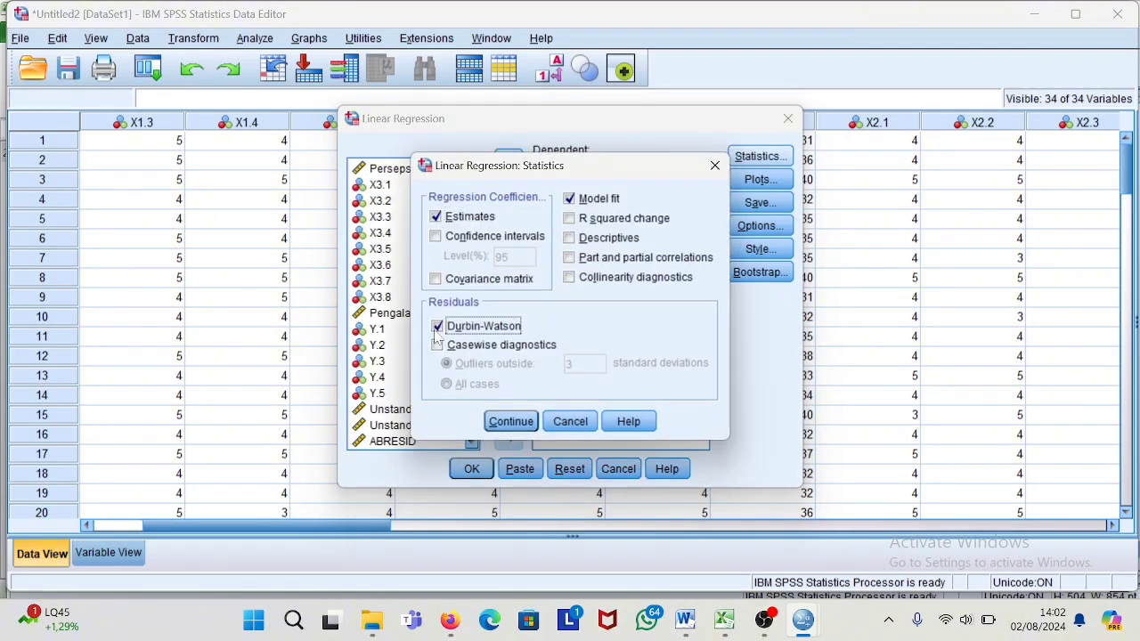
left_click(508, 424)
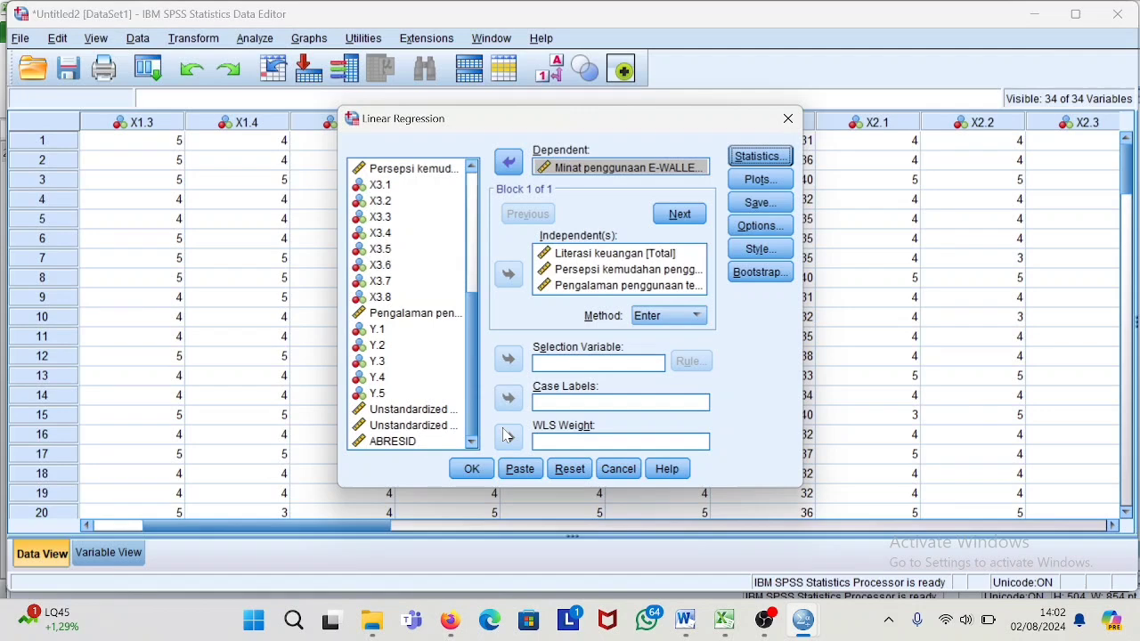
left_click(477, 475)
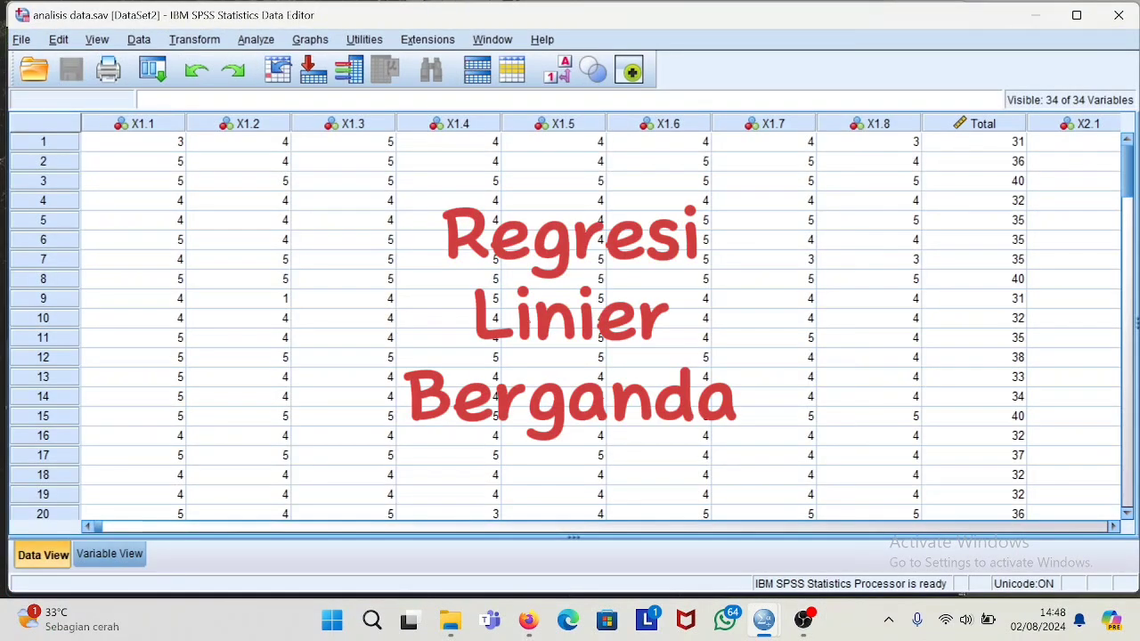
Step: In the analisis data.sav dataset, open Linear Regression and set Minat penggunaan E-WALLET as the dependent variable instead of ABRESID
left_click(255, 40)
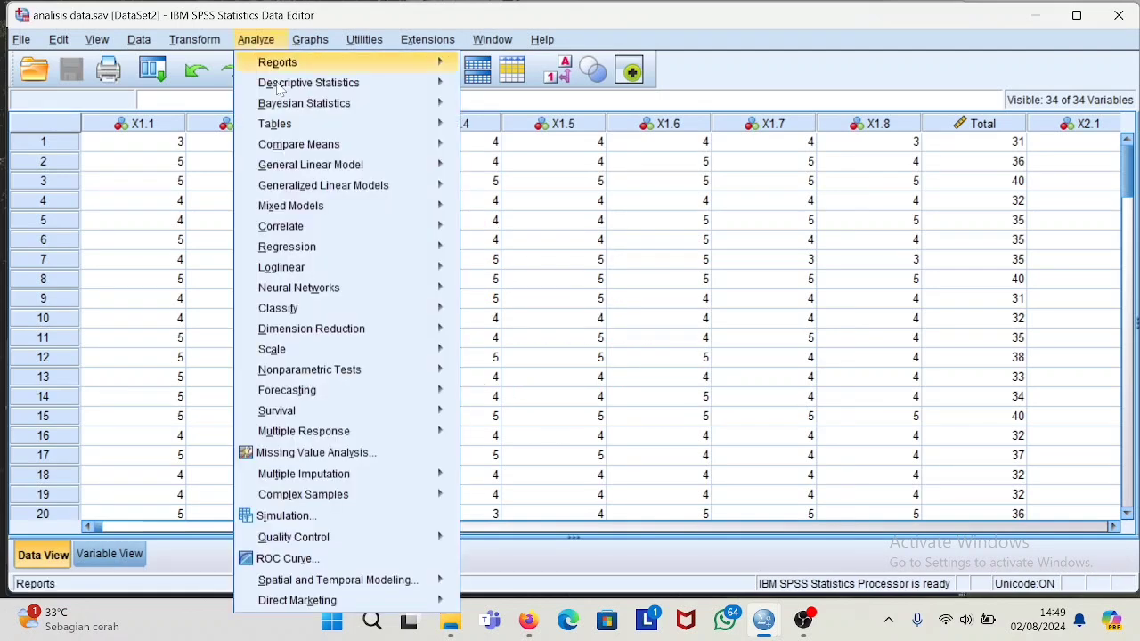
mouse_move(332, 249)
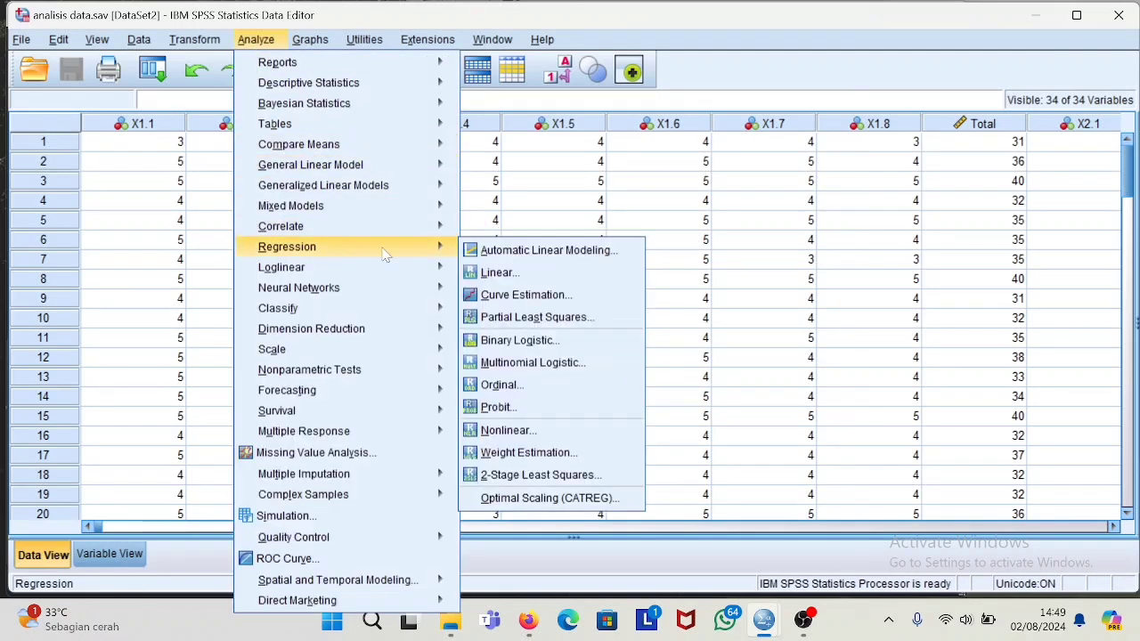
left_click(496, 274)
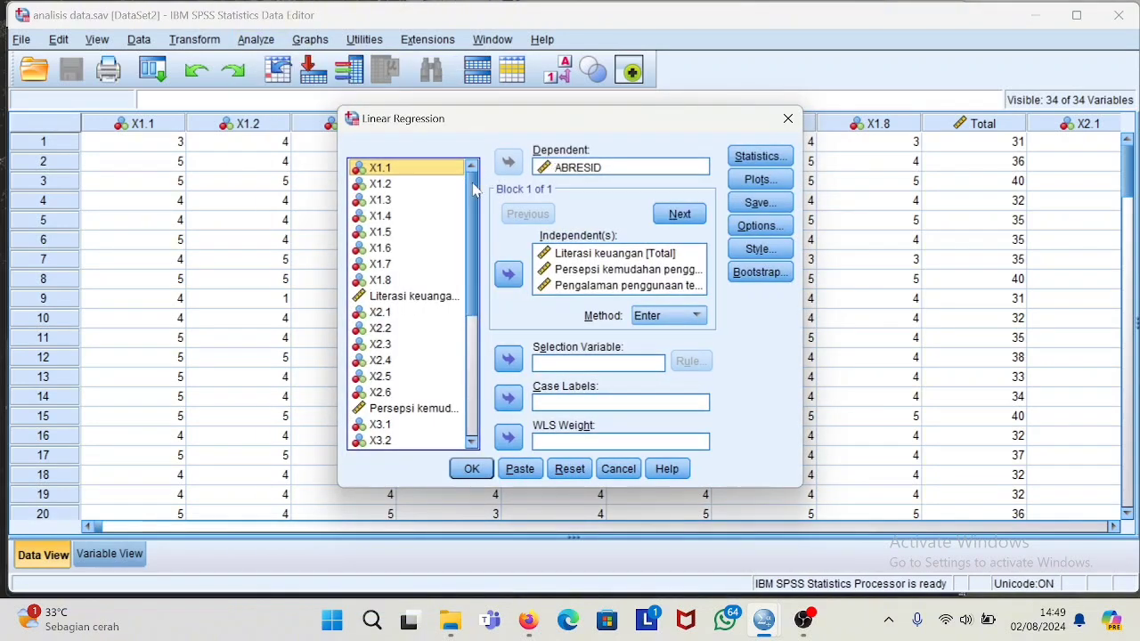
left_click_drag(475, 191, 495, 339)
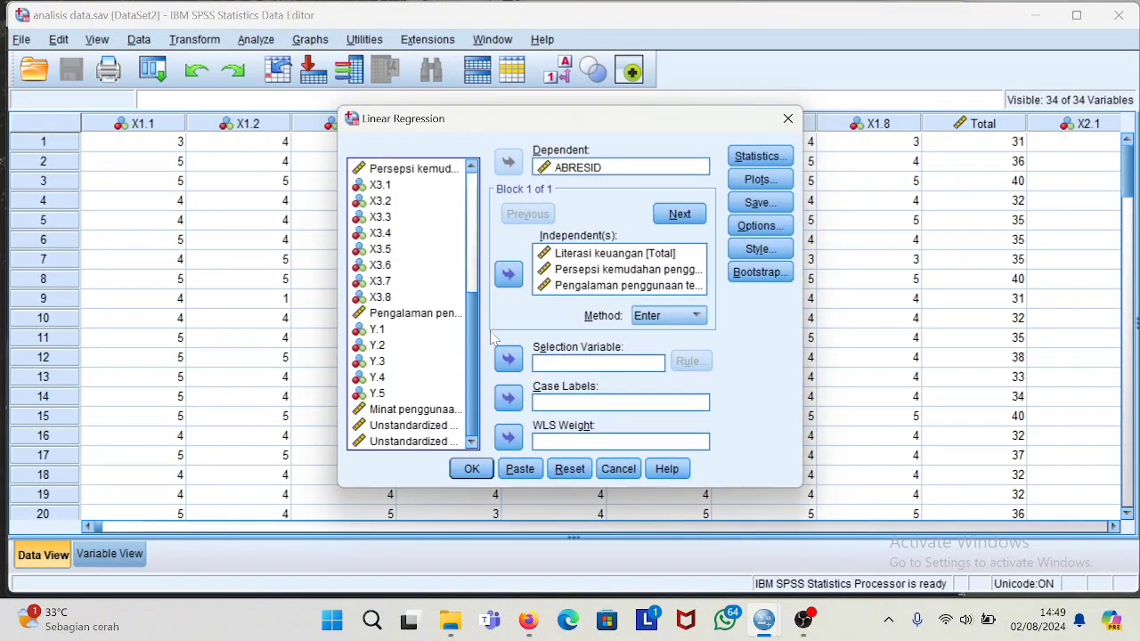
left_click(561, 169)
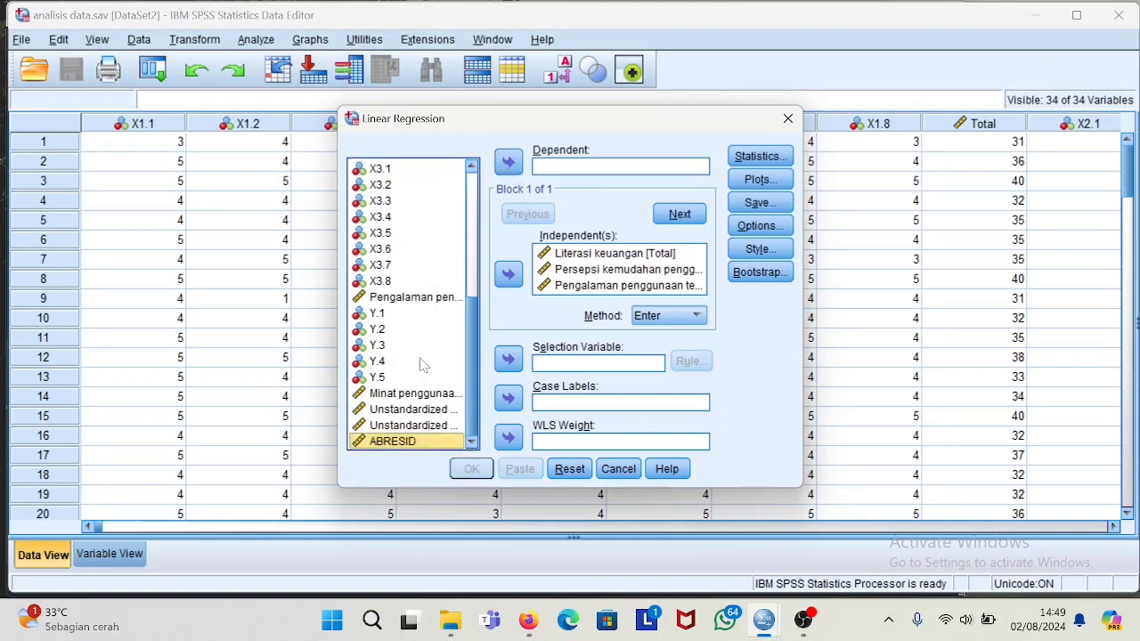
left_click(417, 393)
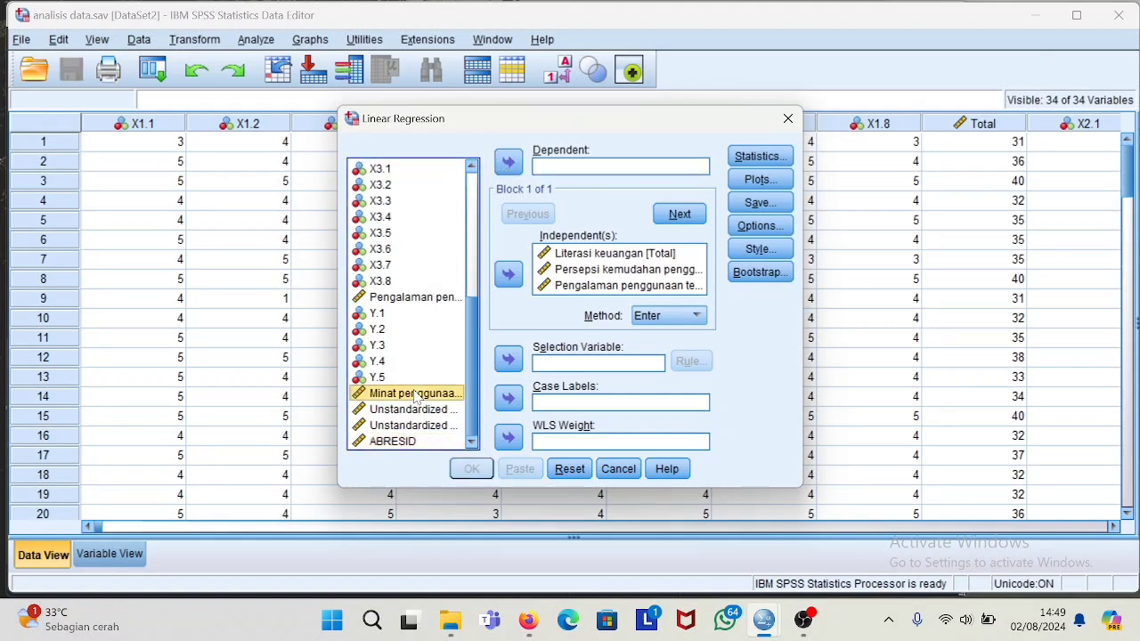
left_click(509, 162)
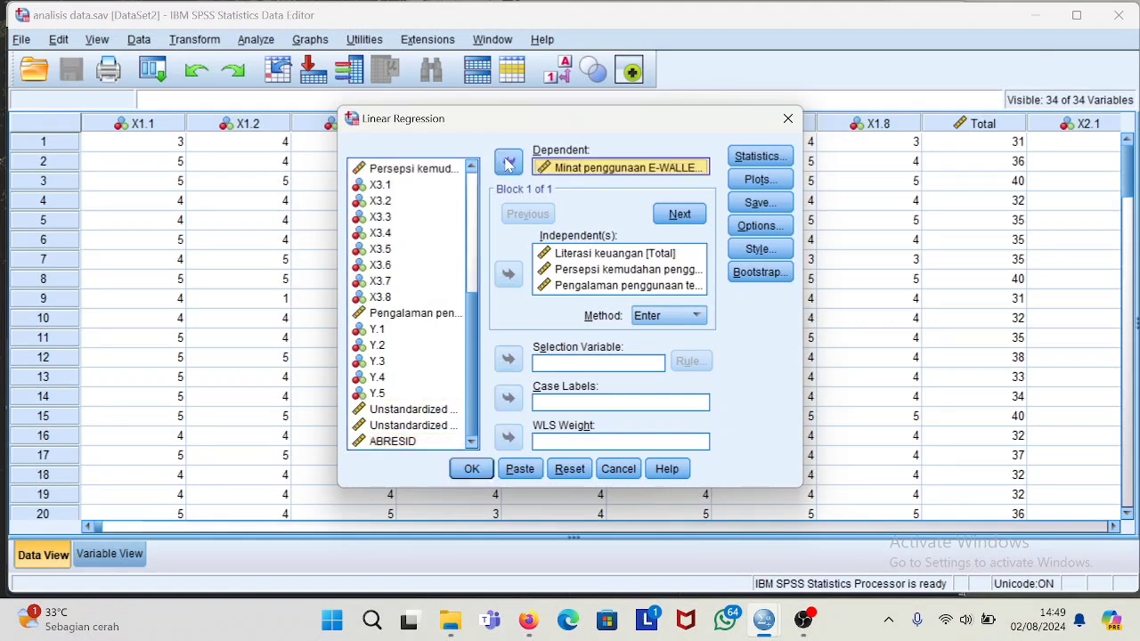
left_click(573, 258)
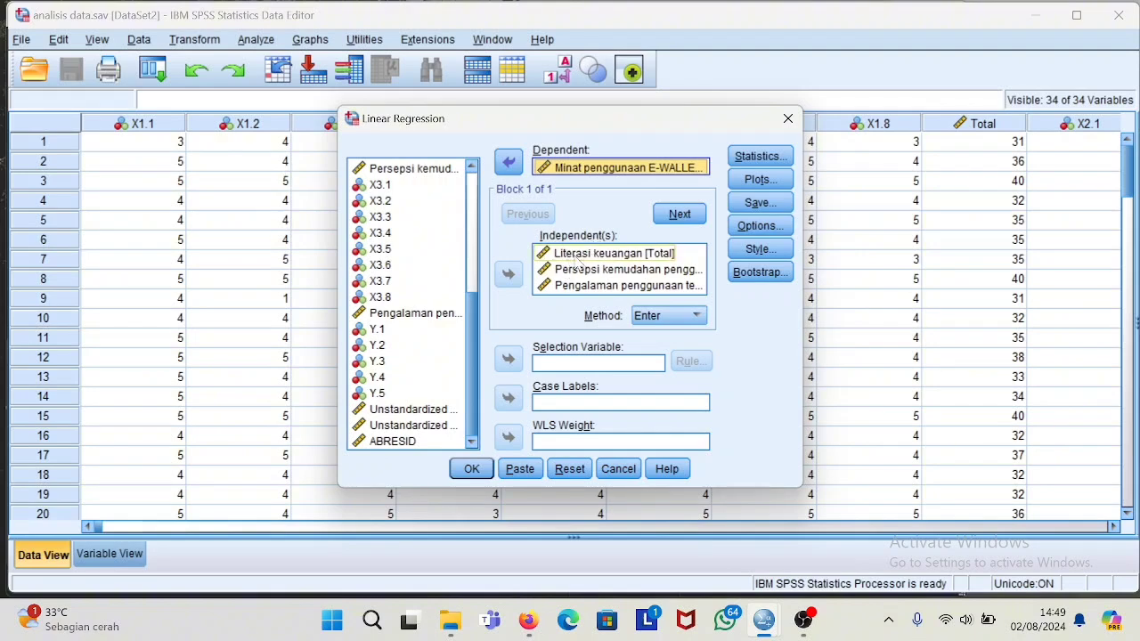
Step: Run the regression for the F test with only Estimates and Model fit as statistics, and review the ANOVA table
left_click(747, 158)
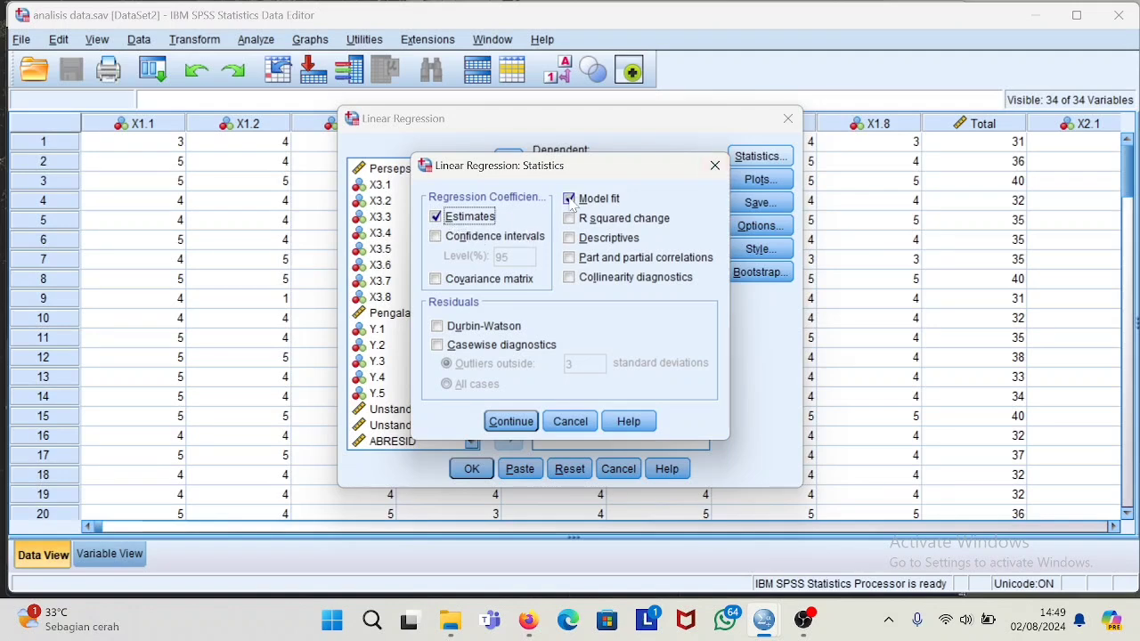
left_click(510, 423)
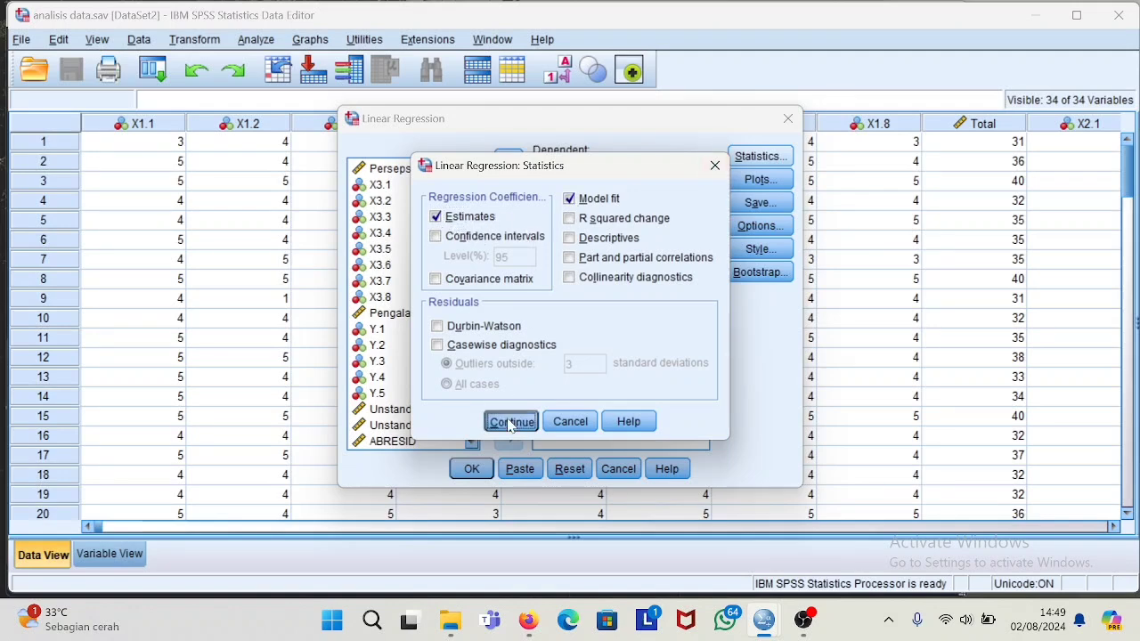
left_click(472, 469)
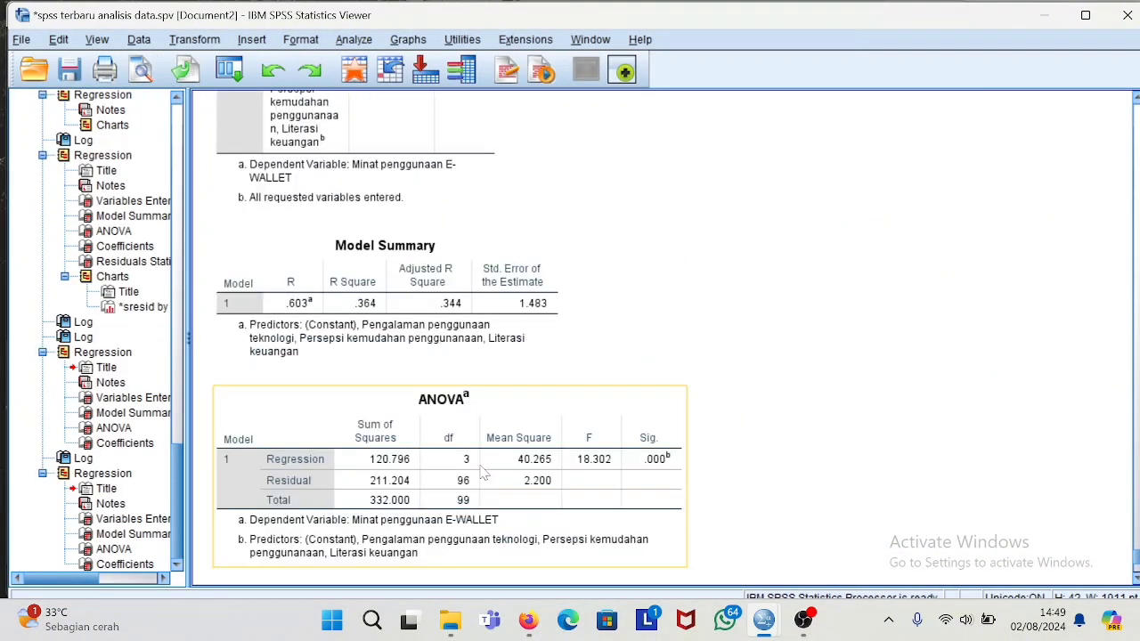
scroll(481, 472, "down", 2)
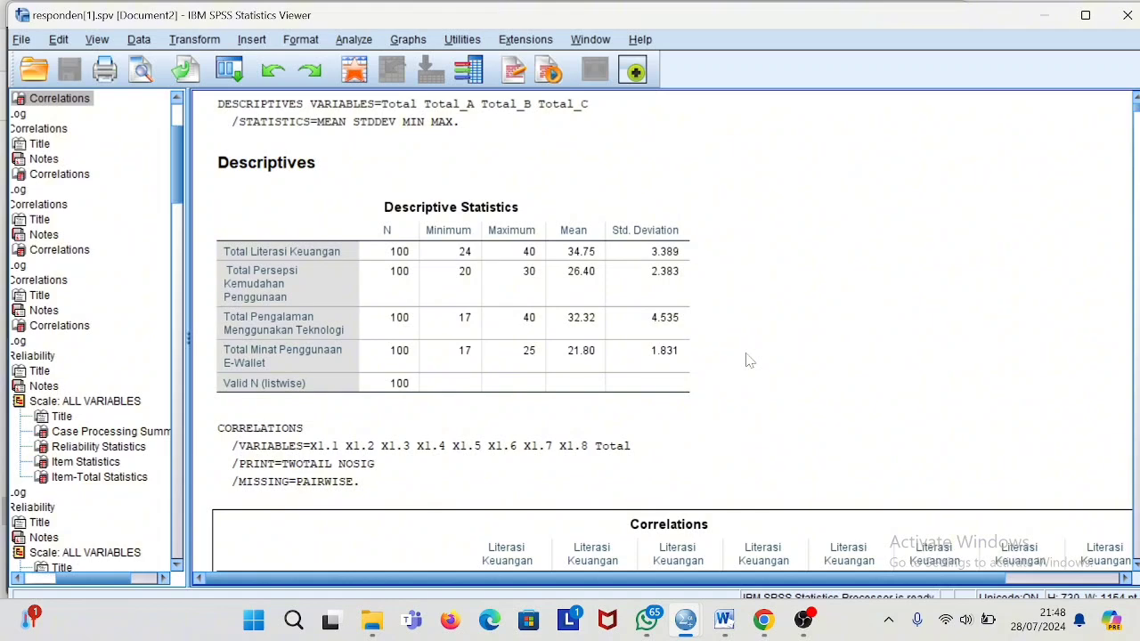
left_click(662, 334)
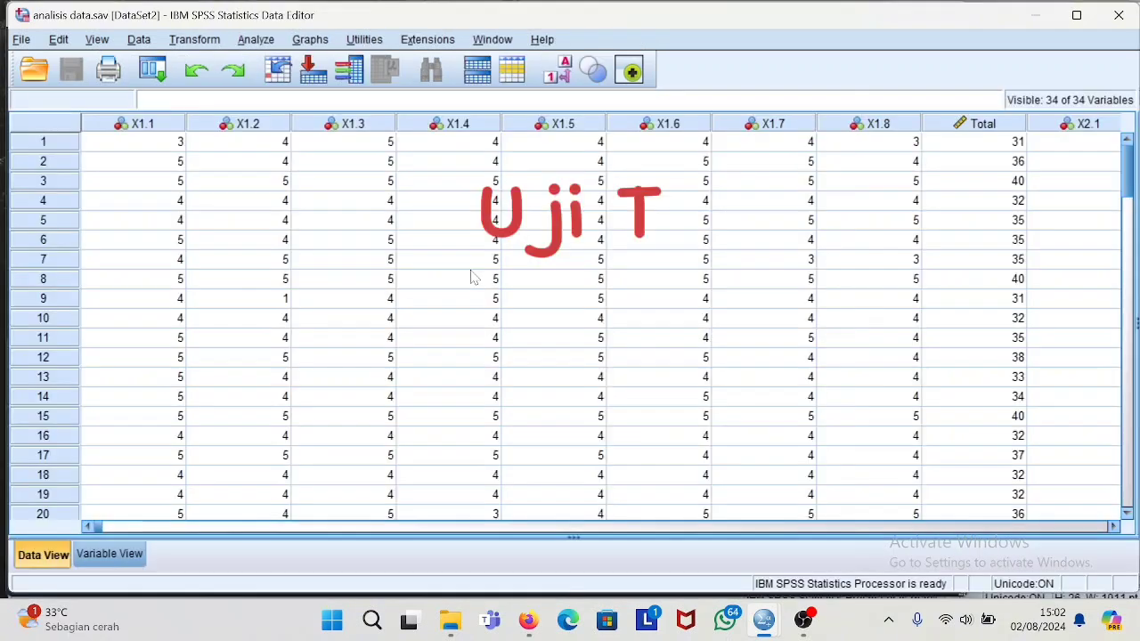
Step: For the t test, run a linear regression of Minat penggunaan E-WALLET with Literasi keuangan as the only independent variable
left_click(263, 47)
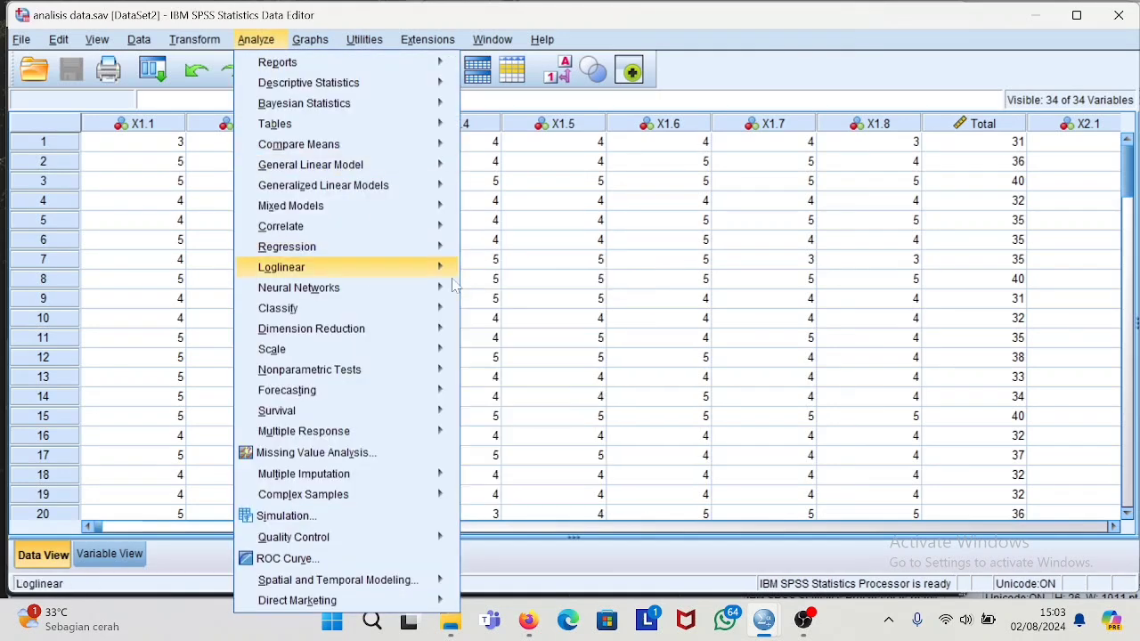
mouse_move(436, 247)
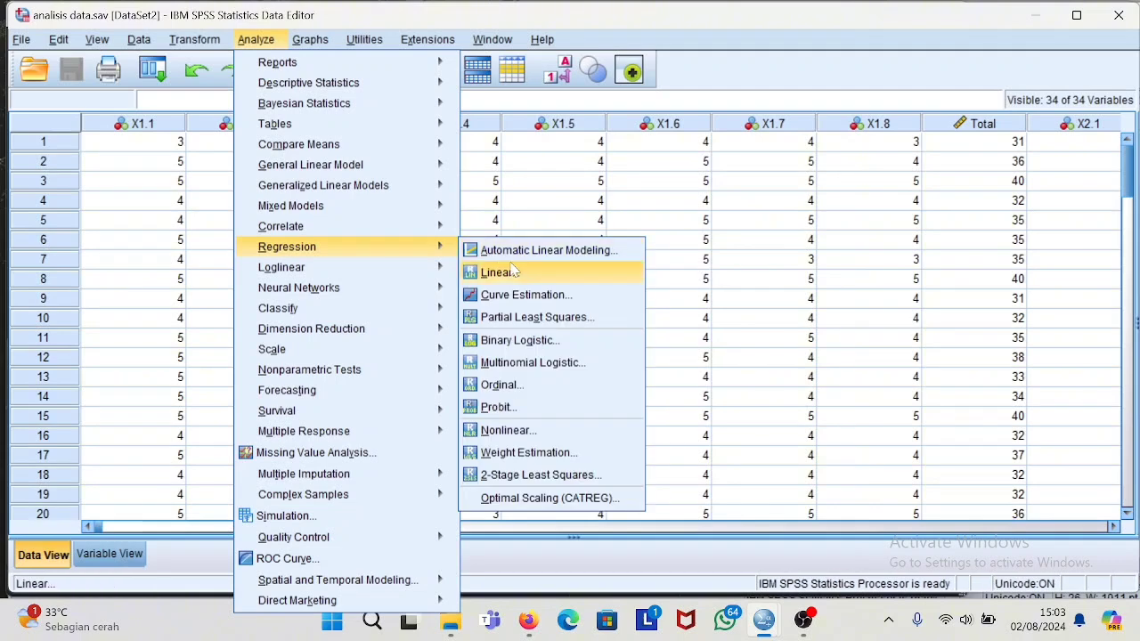
left_click(499, 271)
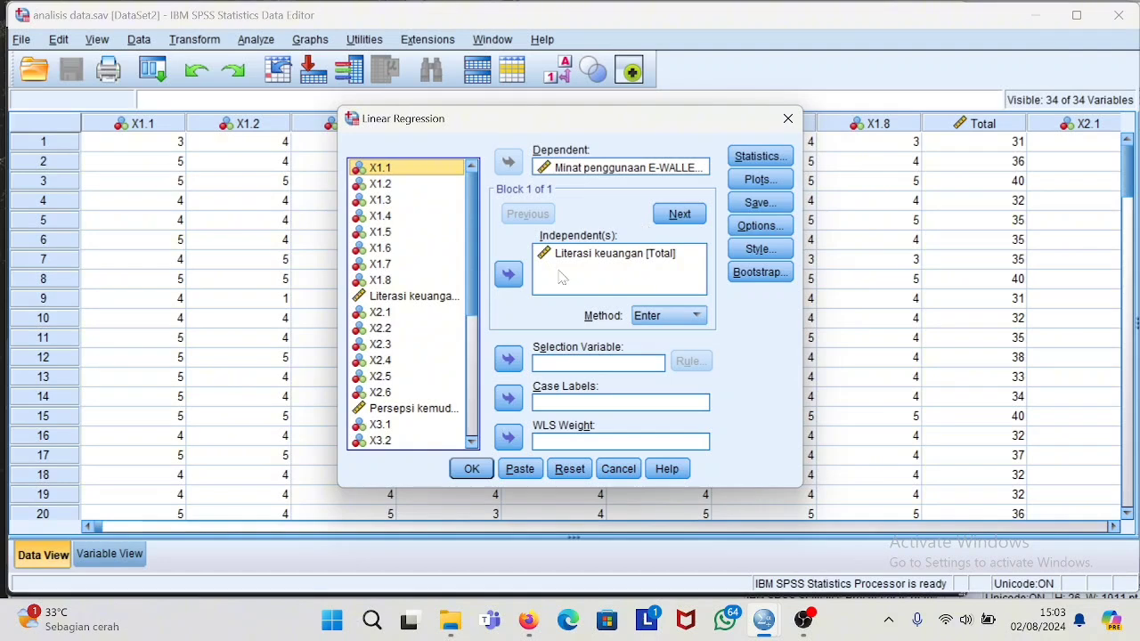
left_click(472, 470)
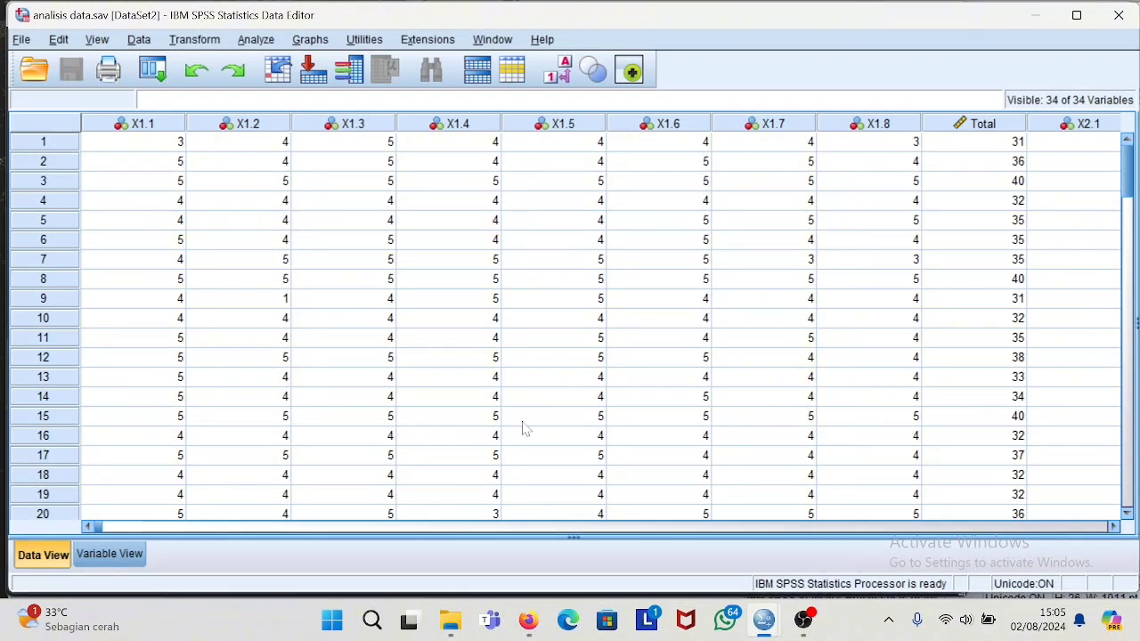
Step: Reopen Linear Regression and add Persepsi kemudahan penggunanaan as an independent variable alongside Literasi keuangan
left_click(270, 41)
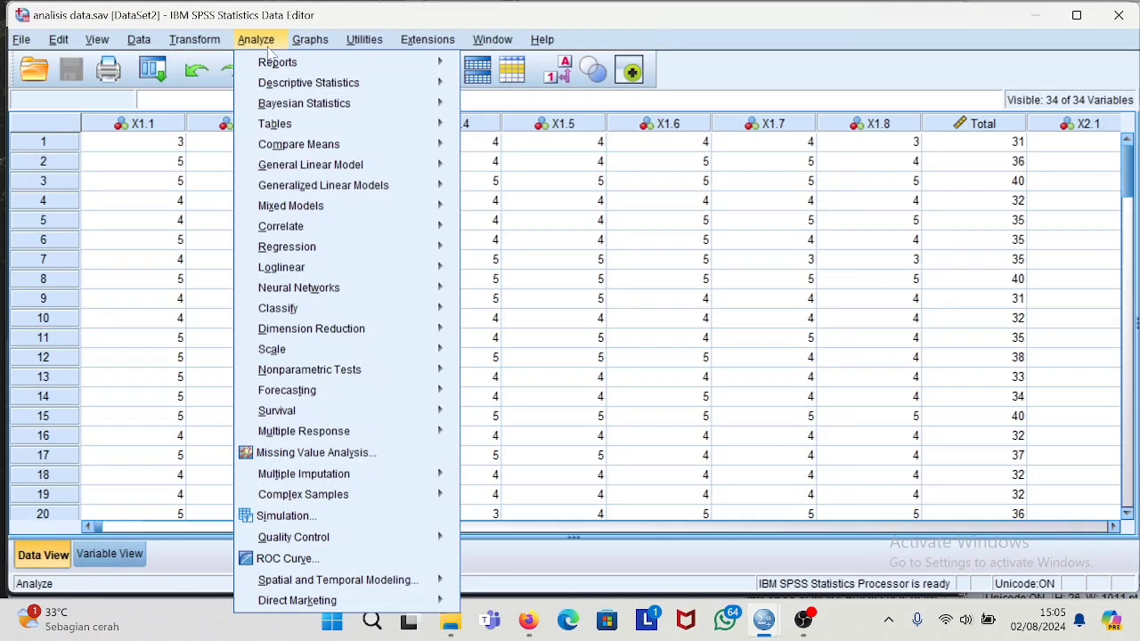
mouse_move(348, 249)
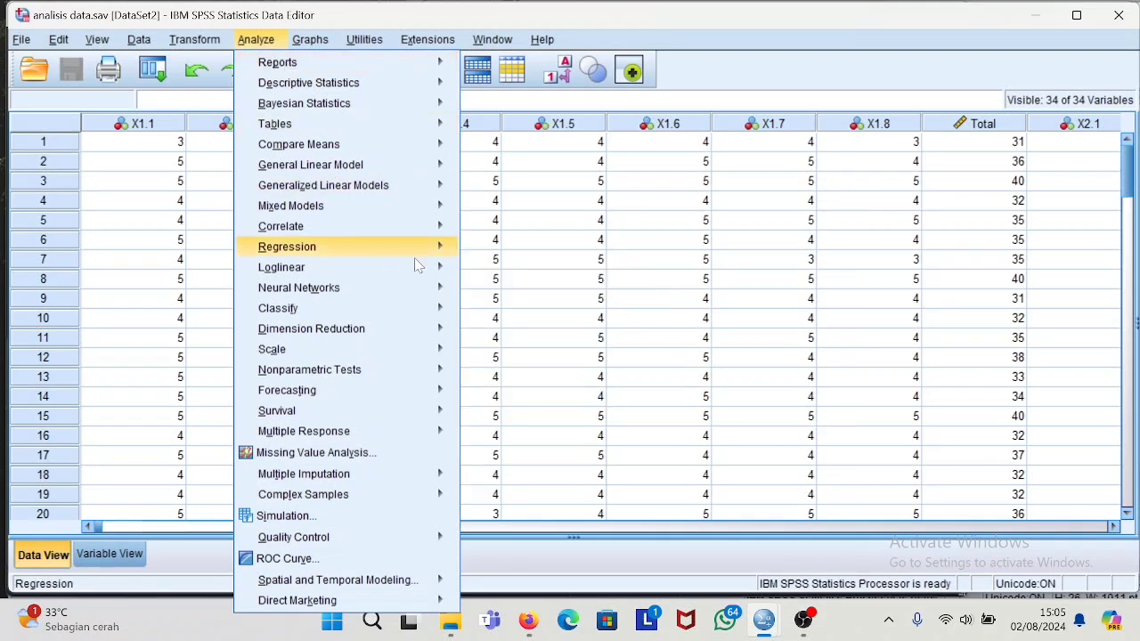
left_click(504, 277)
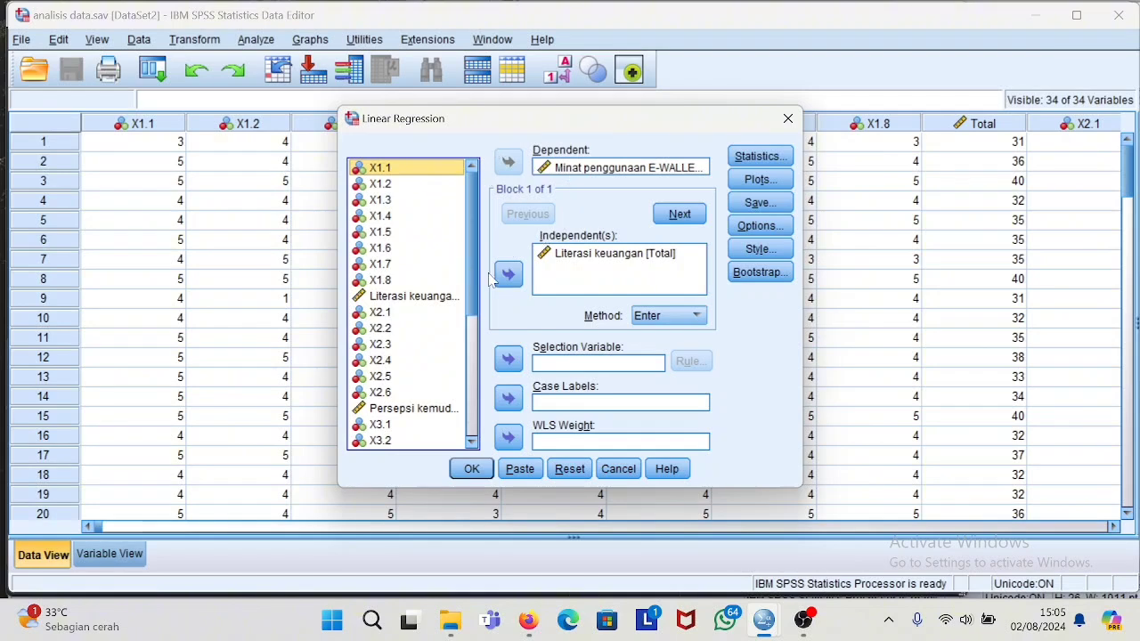
left_click(471, 444)
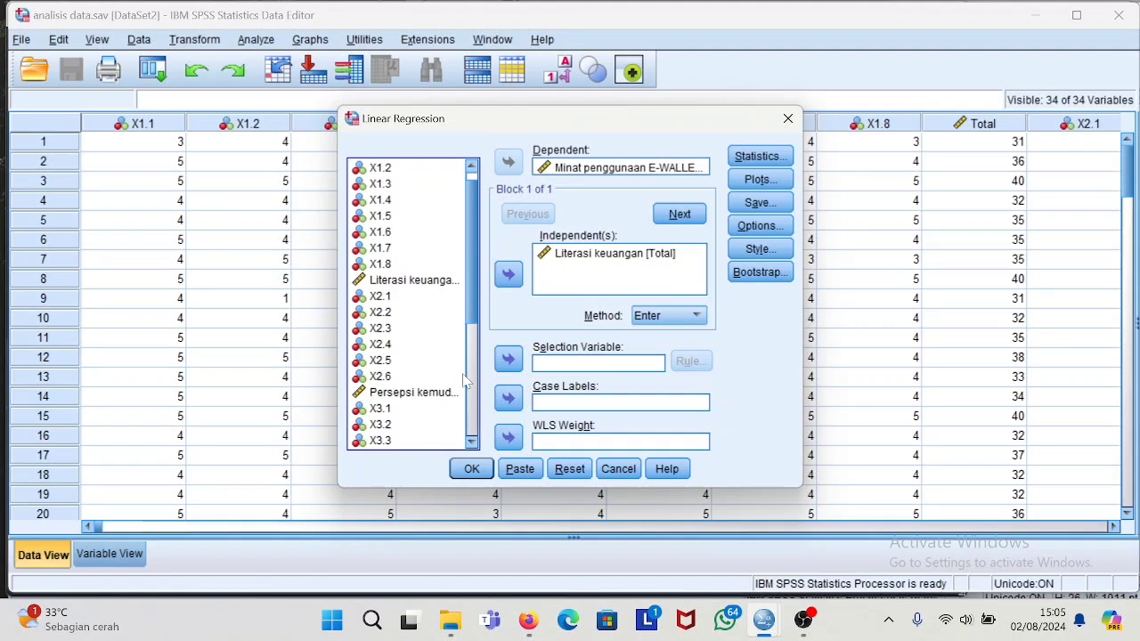
left_click(424, 281)
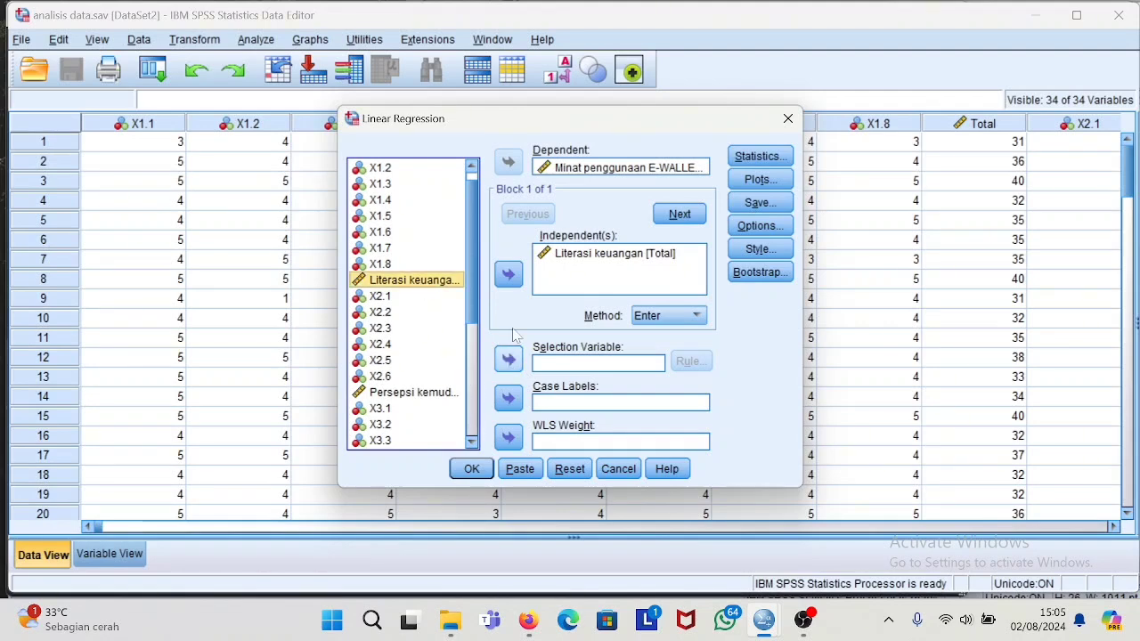
left_click(509, 275)
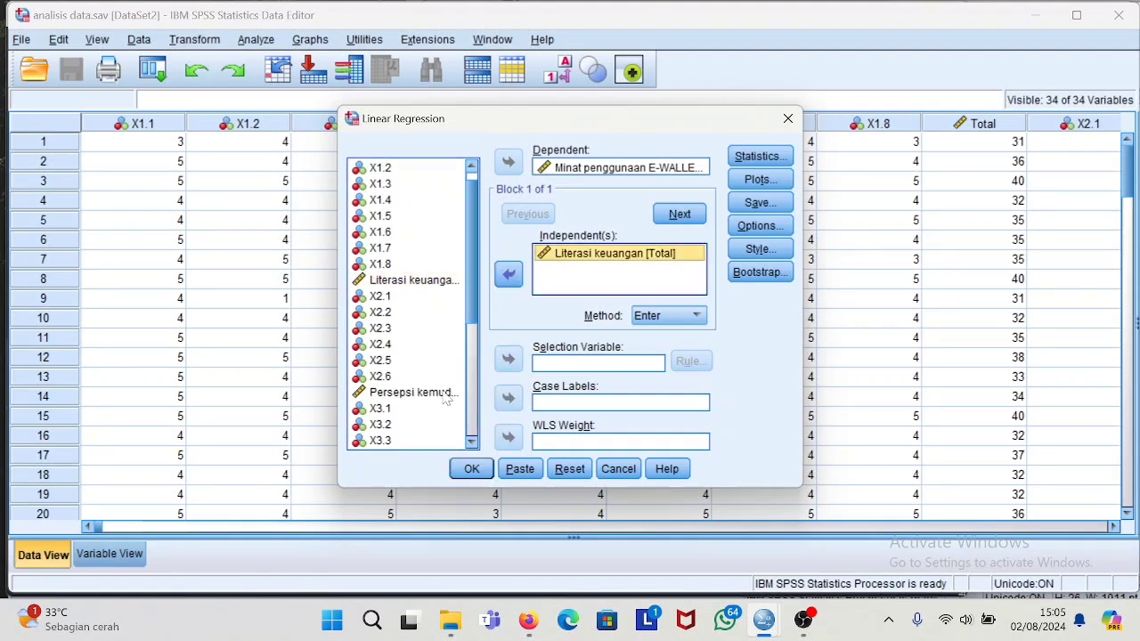
left_click(450, 393)
left_click(508, 275)
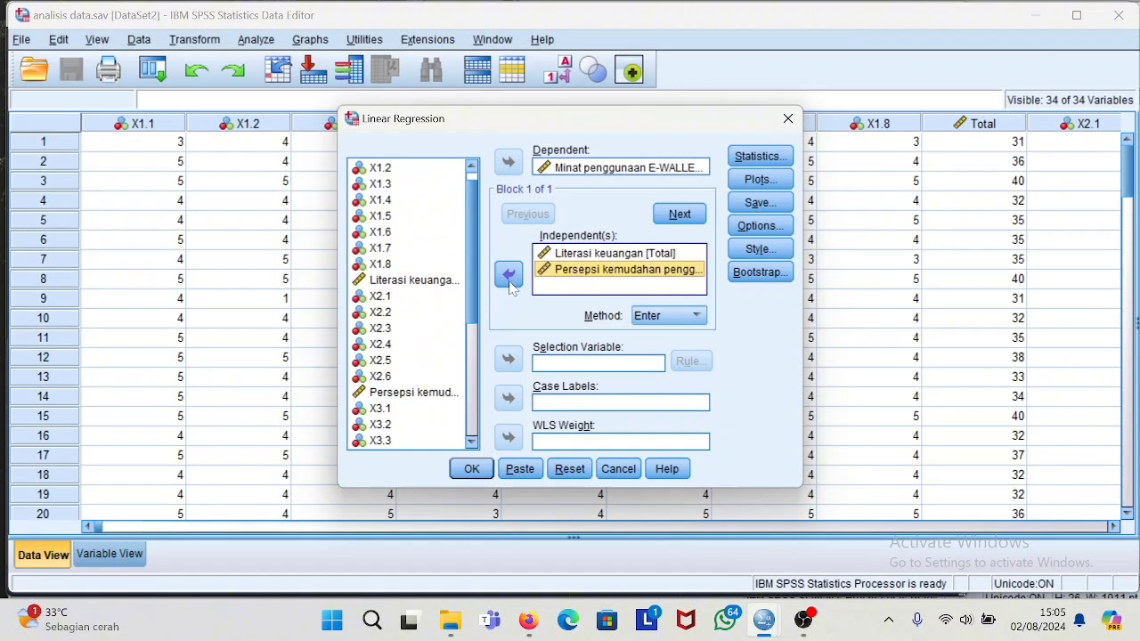
Step: Add Pengalaman penggunaan teknologi as the third independent variable and run the regression
scroll(473, 442, "down", 3)
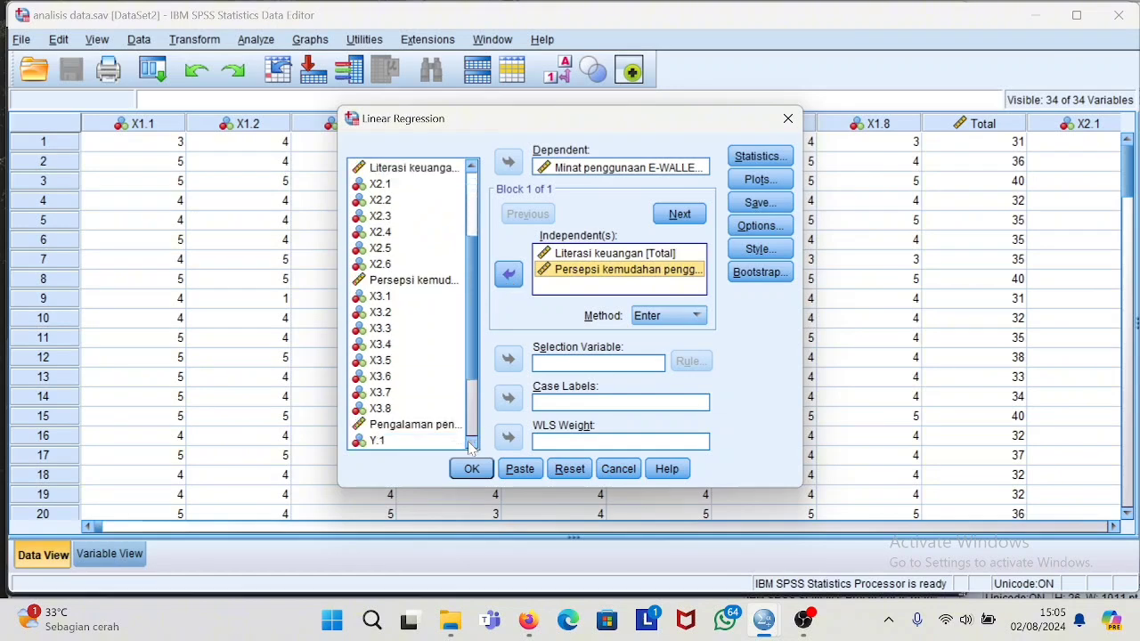
left_click(426, 406)
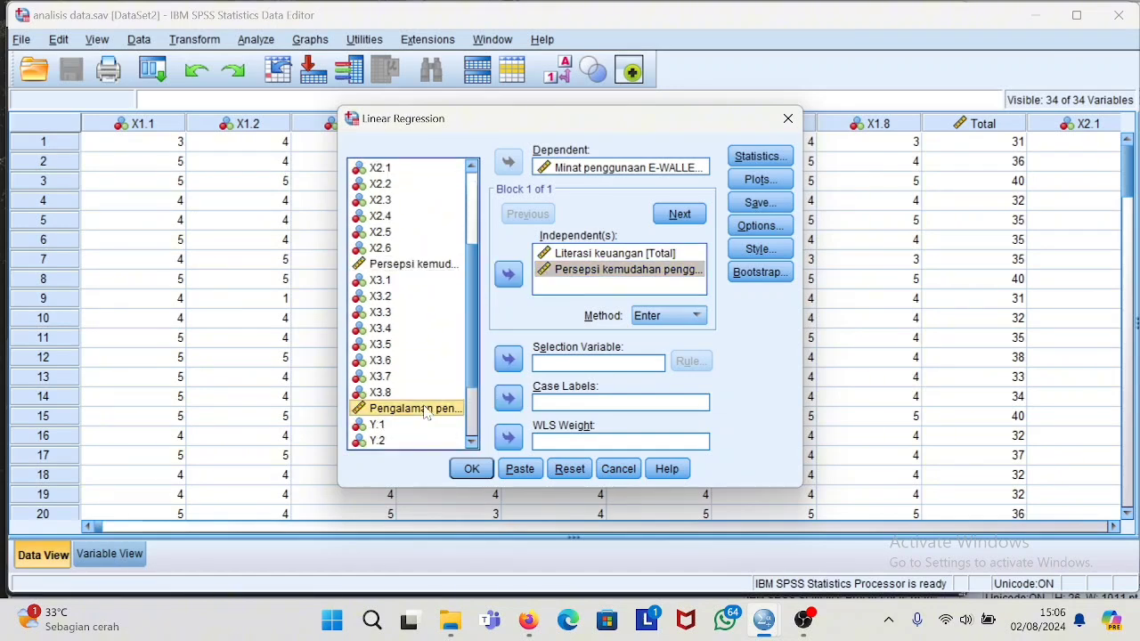
left_click(510, 277)
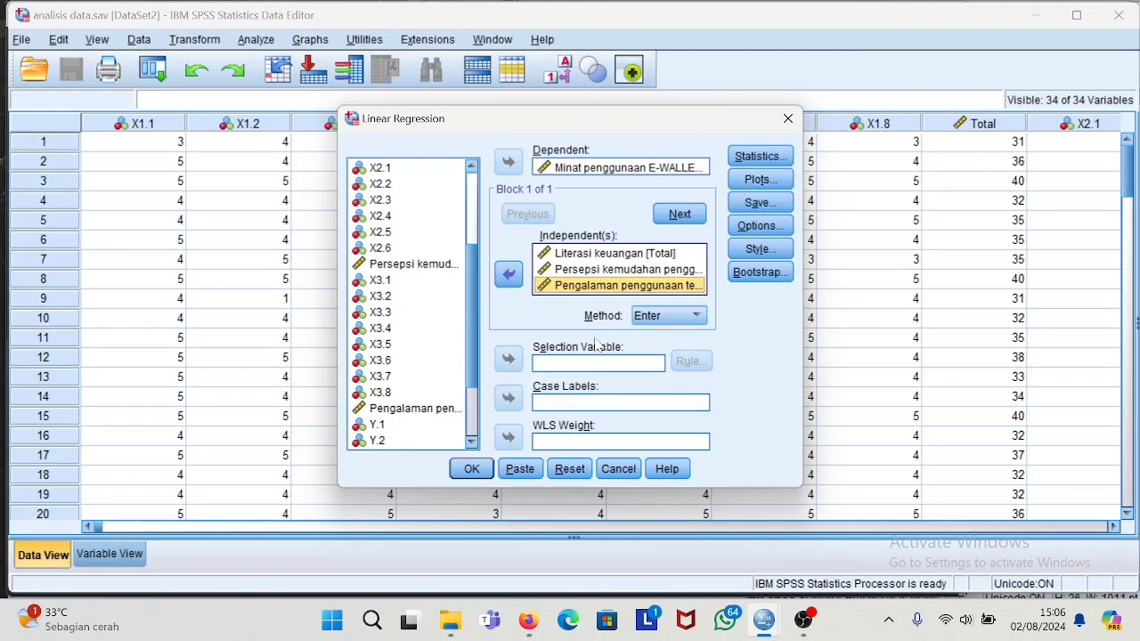
left_click(472, 468)
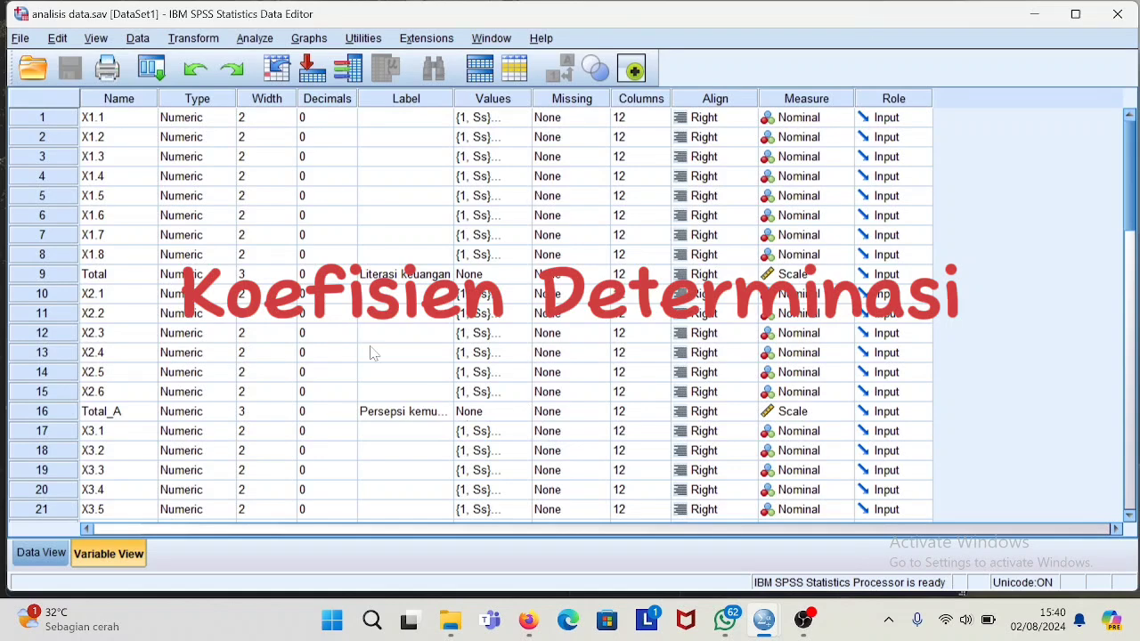
Step: For the coefficient of determination, rerun the regression of Minat penggunaan E-WALLET on the three total variables and select the Model Summary table
left_click(254, 39)
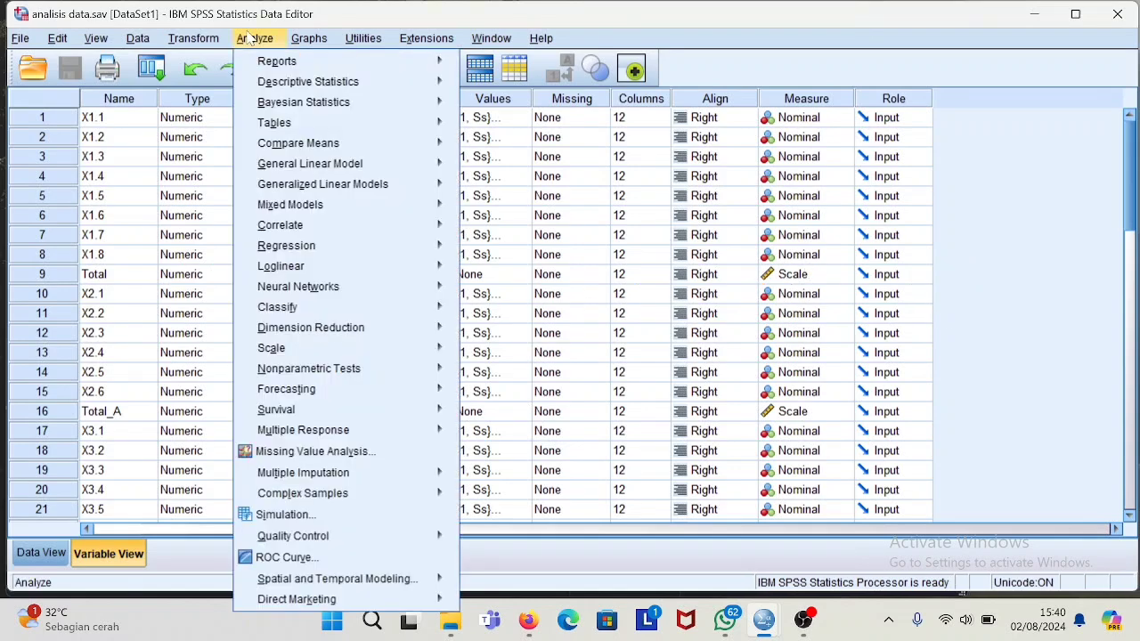
mouse_move(330, 246)
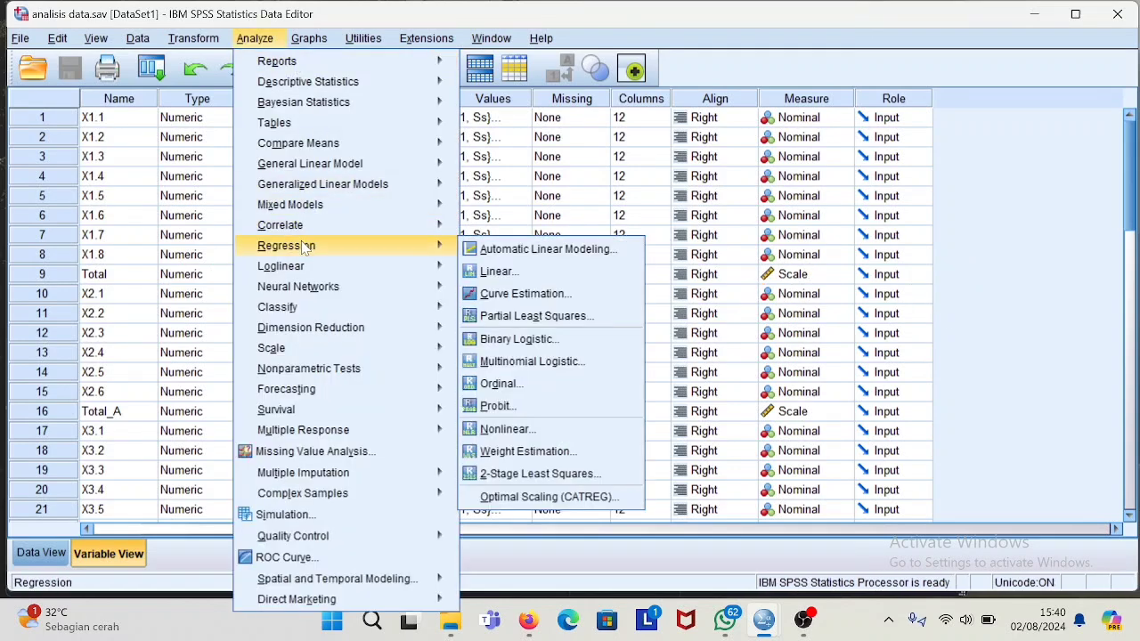
left_click(502, 276)
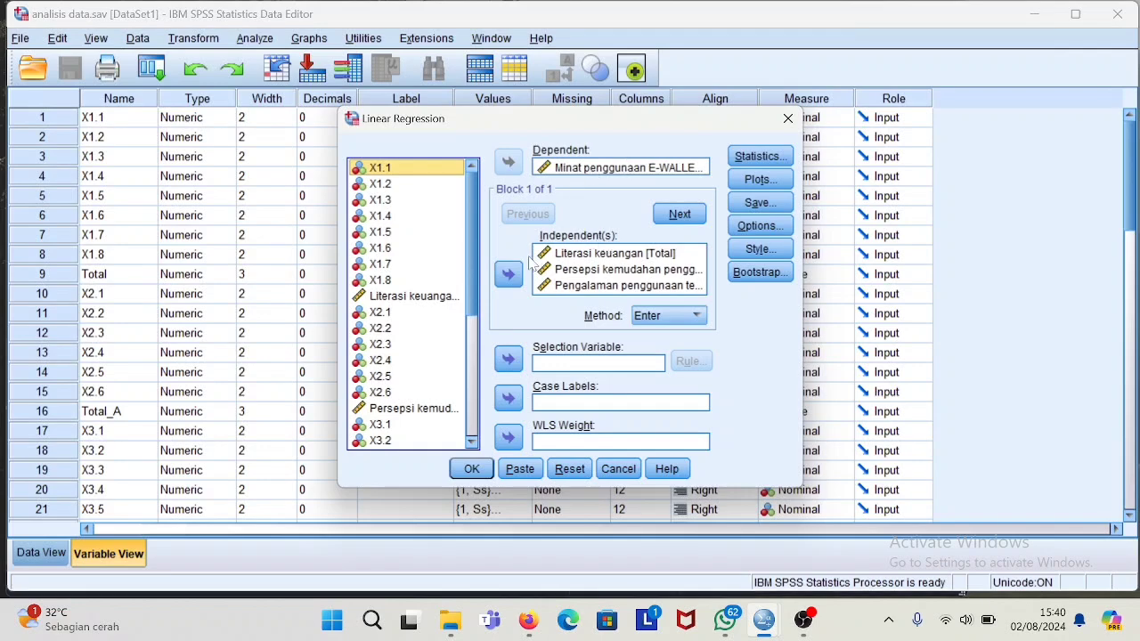
left_click(462, 471)
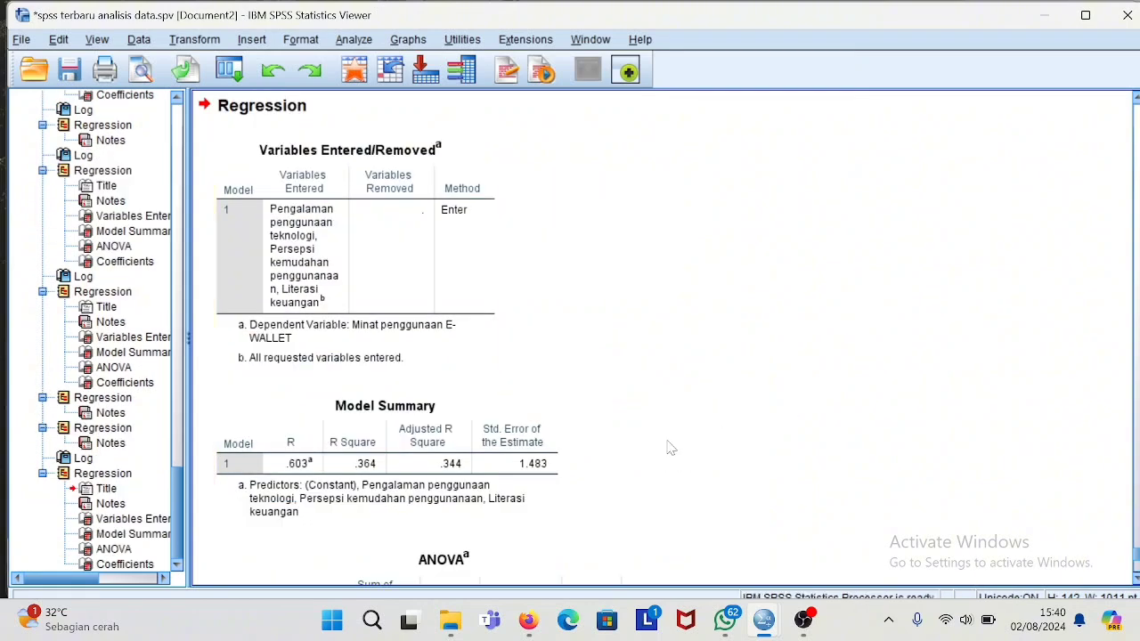
left_click(463, 441)
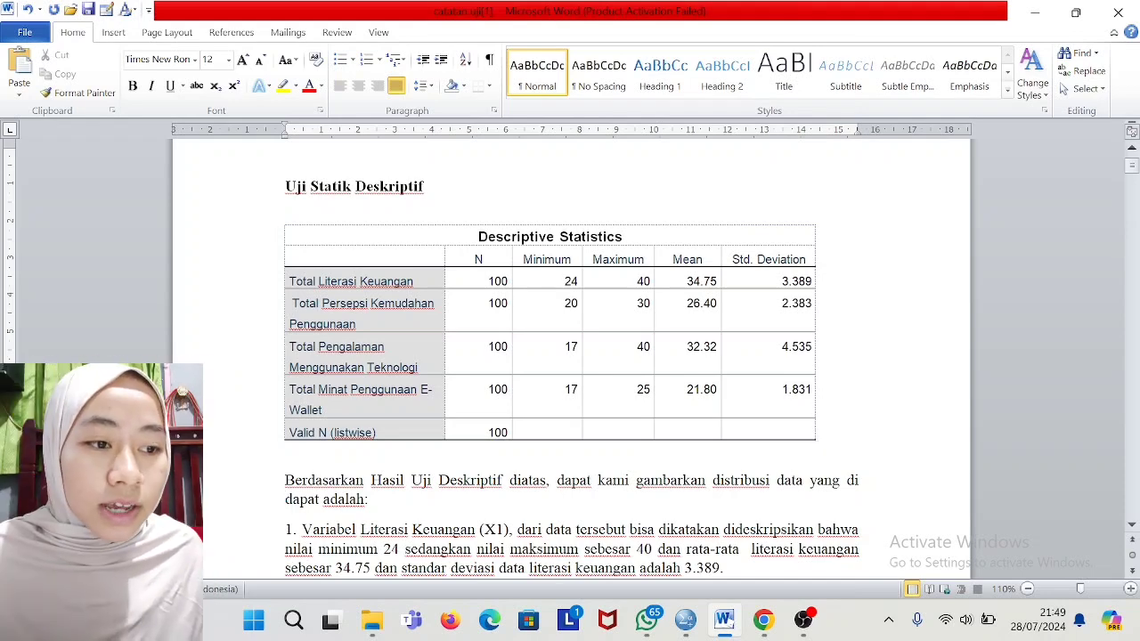
Step: In the Word notes document, read the descriptive statistics table and the written interpretation of each variable below it
scroll(570, 356, "down", 2)
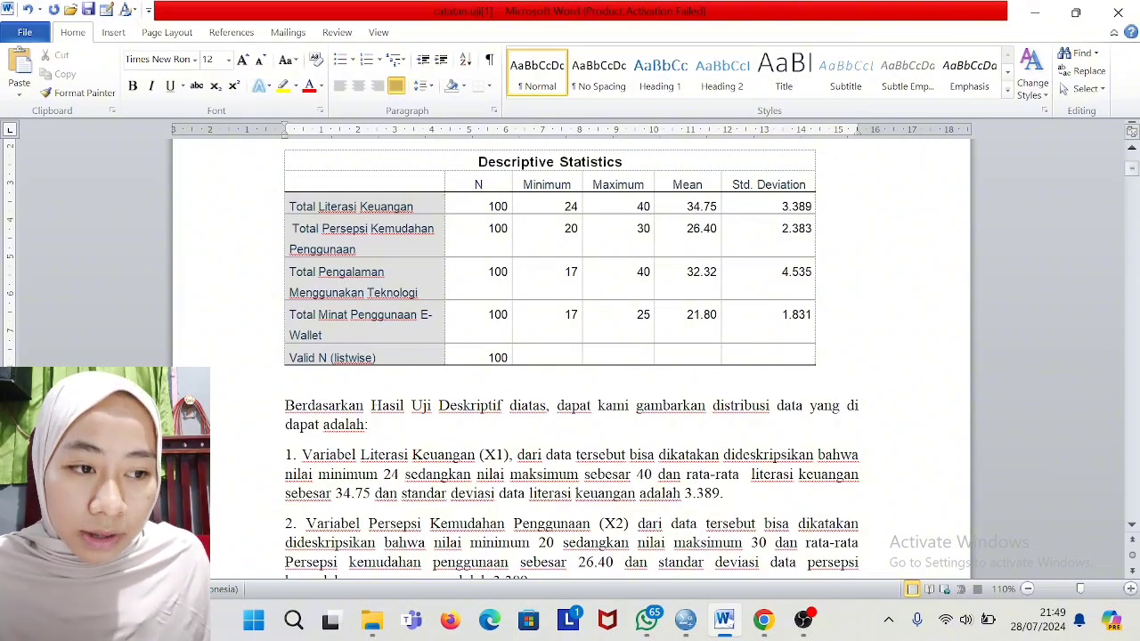
scroll(570, 356, "down", 2)
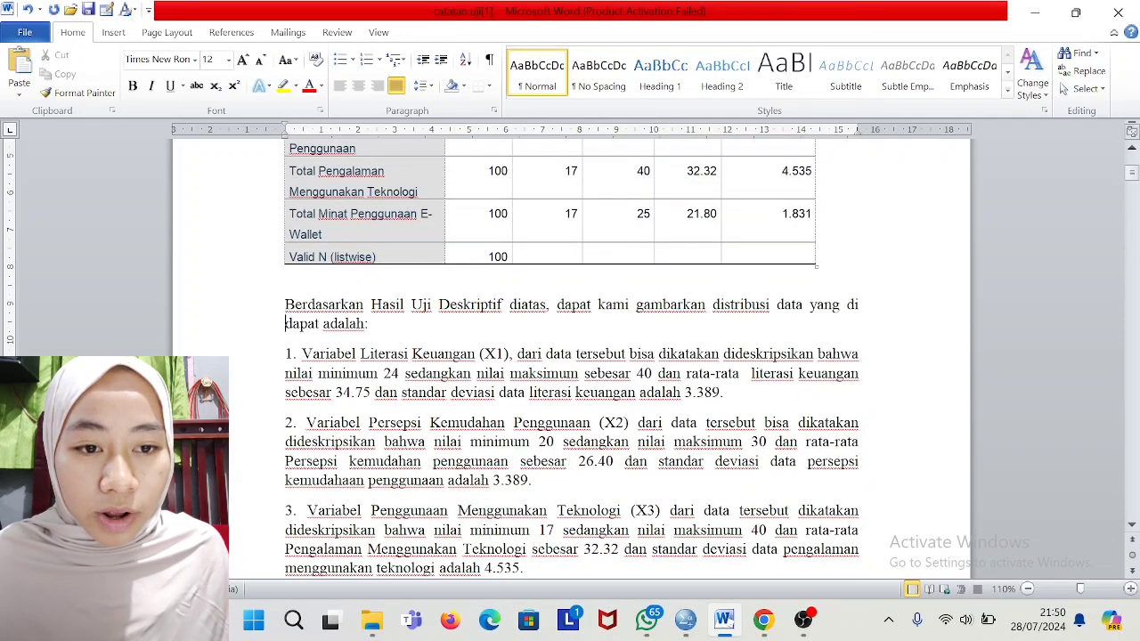